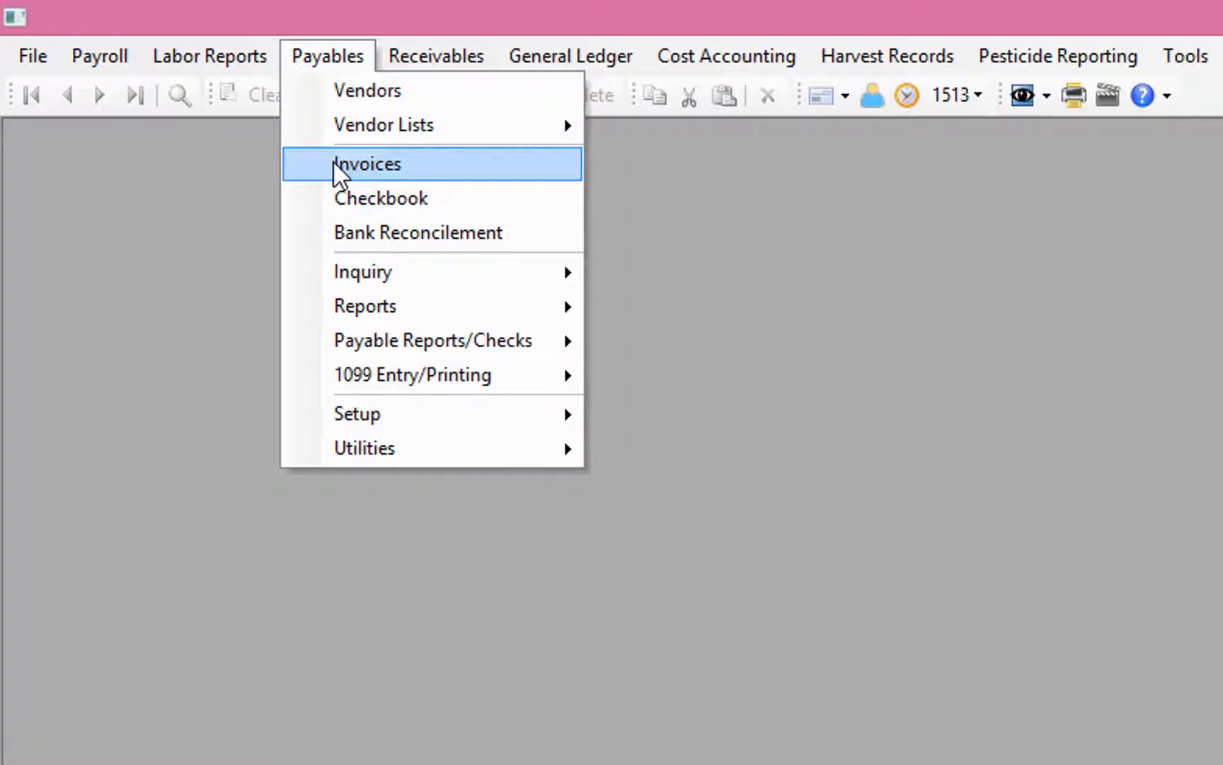
Step: Start a vendor invoice for CPS (Crop Production Services) with its invoice number, dated 08/21/2017
{"action": "left_click", "coordinate": [334, 164]}
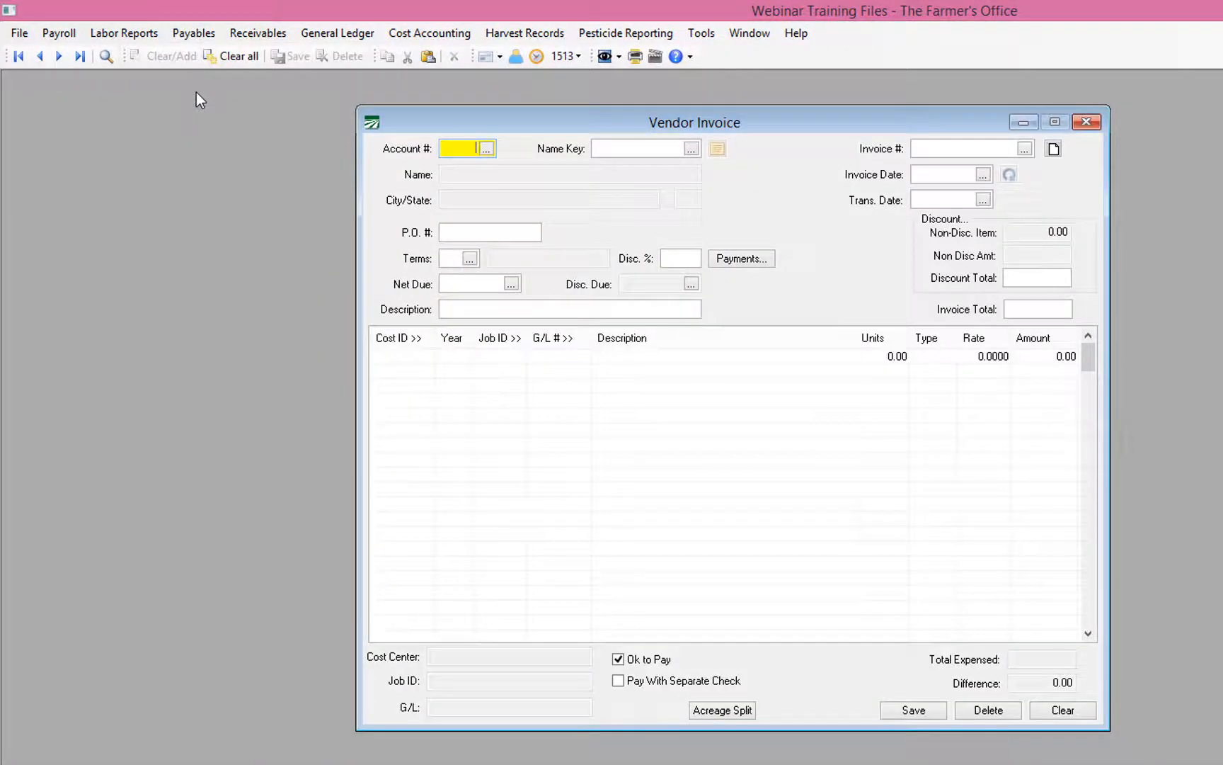
{"action": "key", "text": "Tab"}
{"action": "type", "text": "CPS"}
{"action": "key", "text": "Tab"}
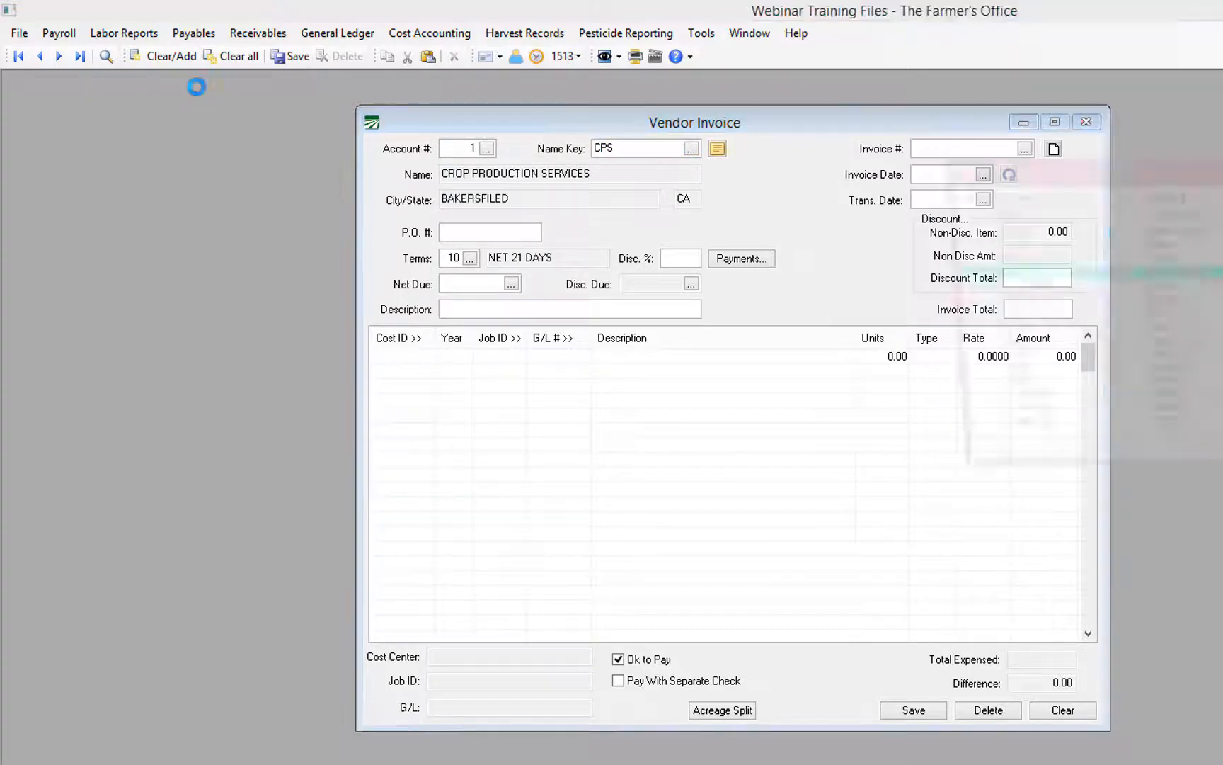
{"action": "key", "text": "Escape"}
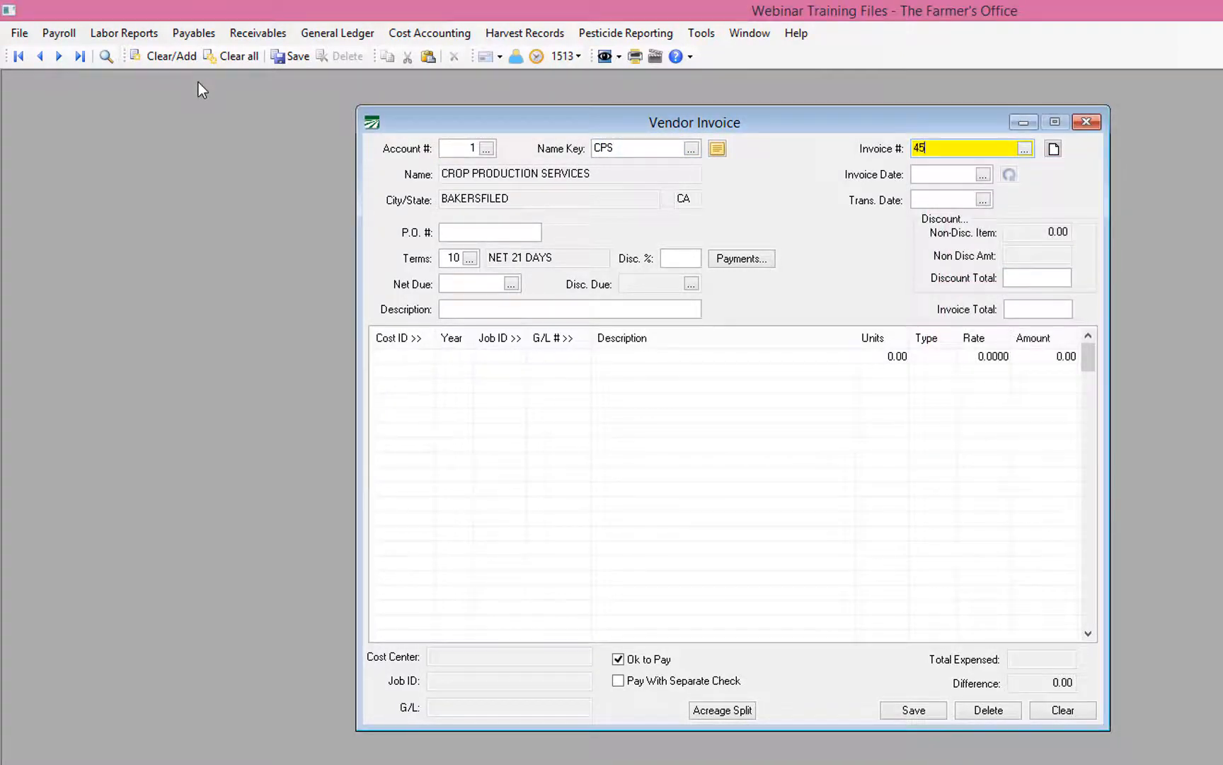
{"action": "type", "text": "4556U9"}
{"action": "key", "text": "Tab"}
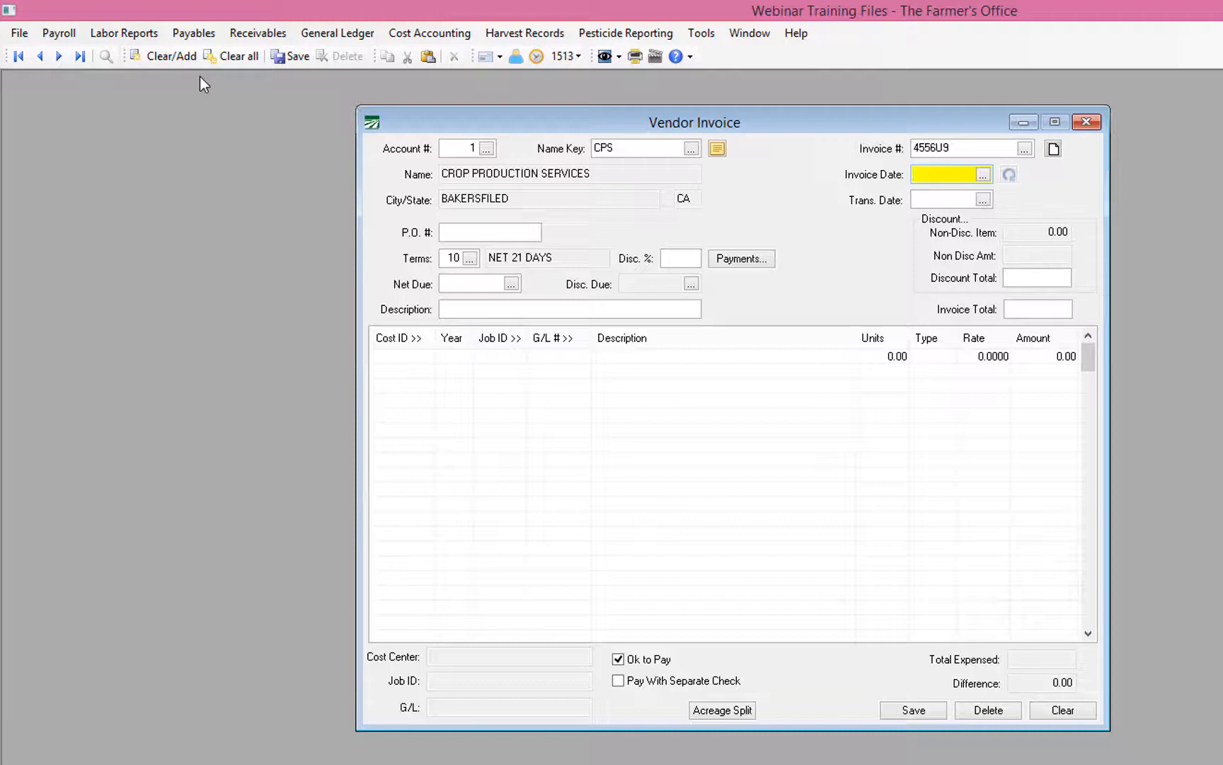
{"action": "type", "text": "08/21/2017"}
{"action": "key", "text": "Tab"}
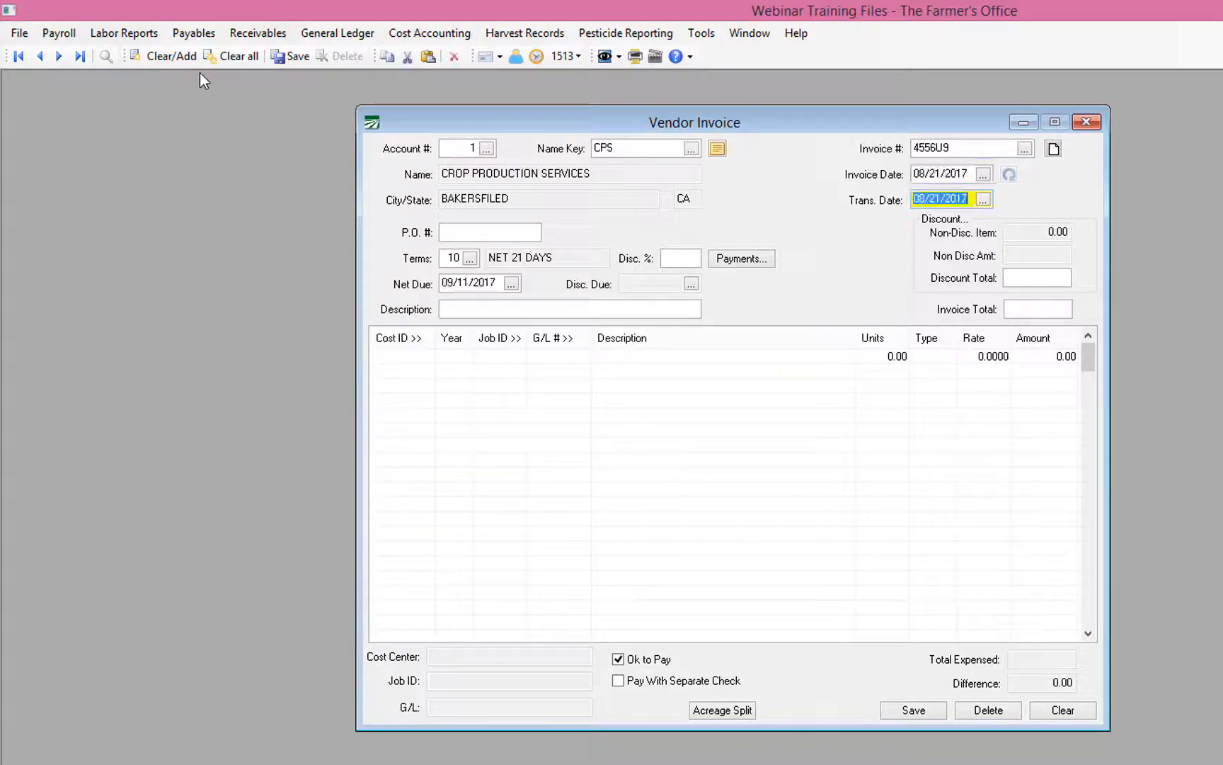
{"action": "key", "text": "Tab"}
{"action": "key", "text": "Tab"}
{"action": "key", "text": "Tab"}
{"action": "key", "text": "Tab"}
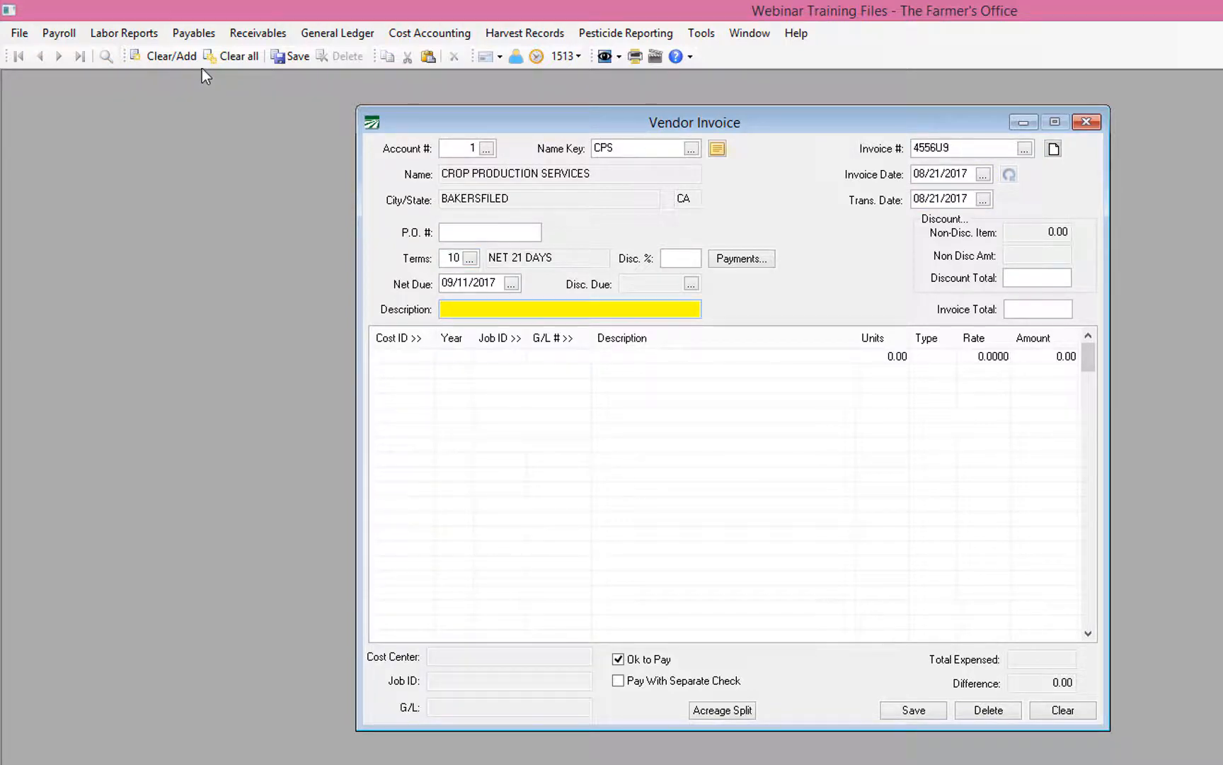
Step: Describe the invoice as CHEMICALS and set the invoice total to 8000.00
{"action": "type", "text": "Che"}
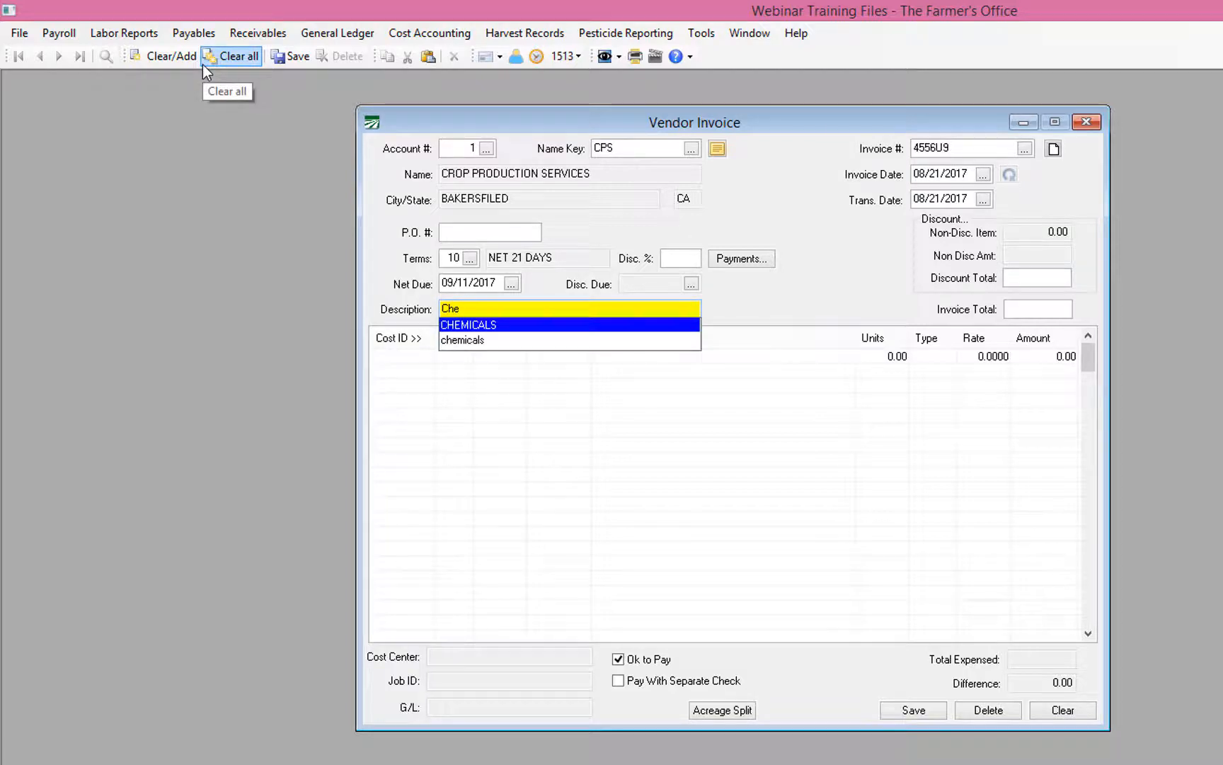
{"action": "type", "text": "mical"}
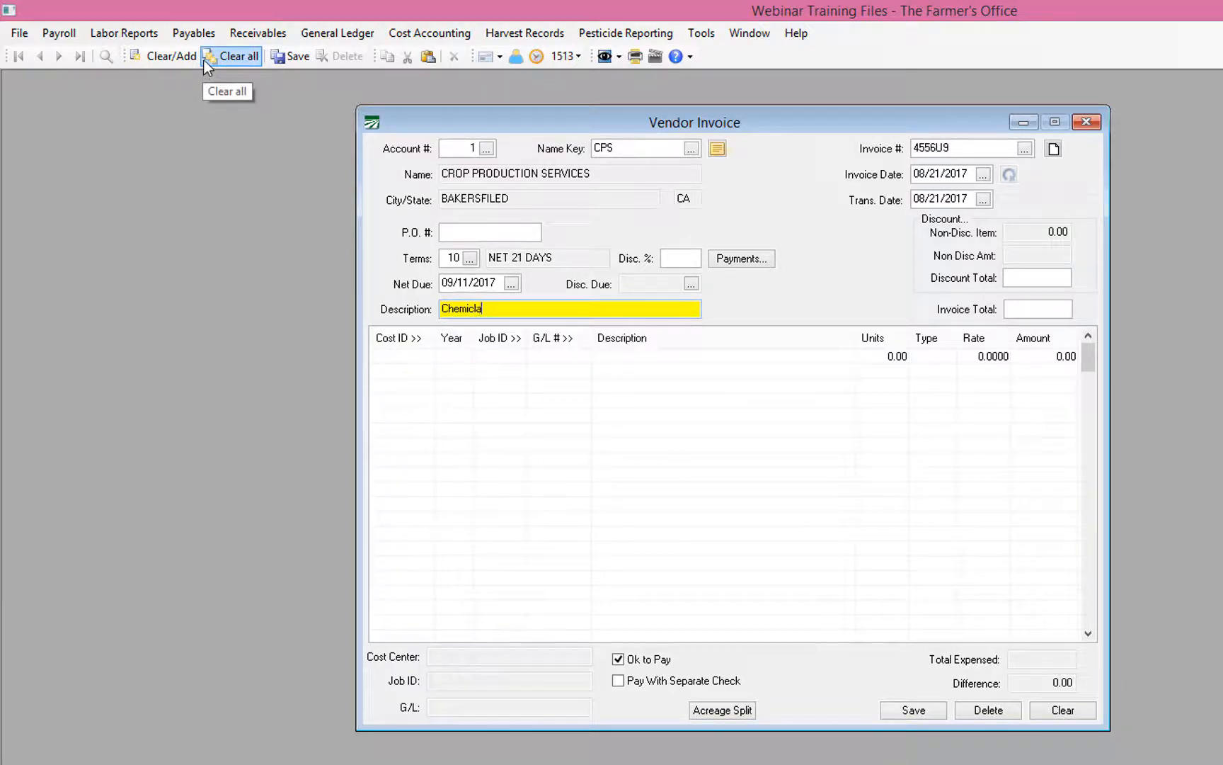
{"action": "type", "text": "s"}
{"action": "key", "text": "Return"}
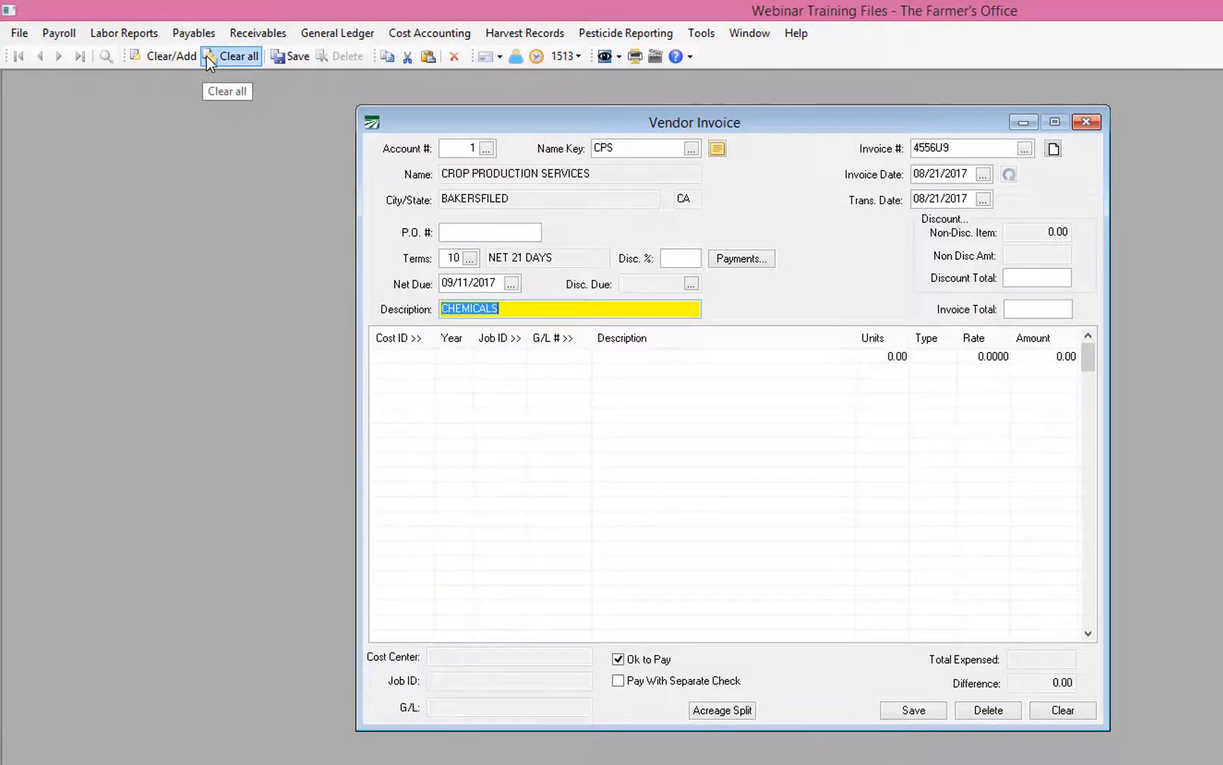
{"action": "key", "text": "Tab"}
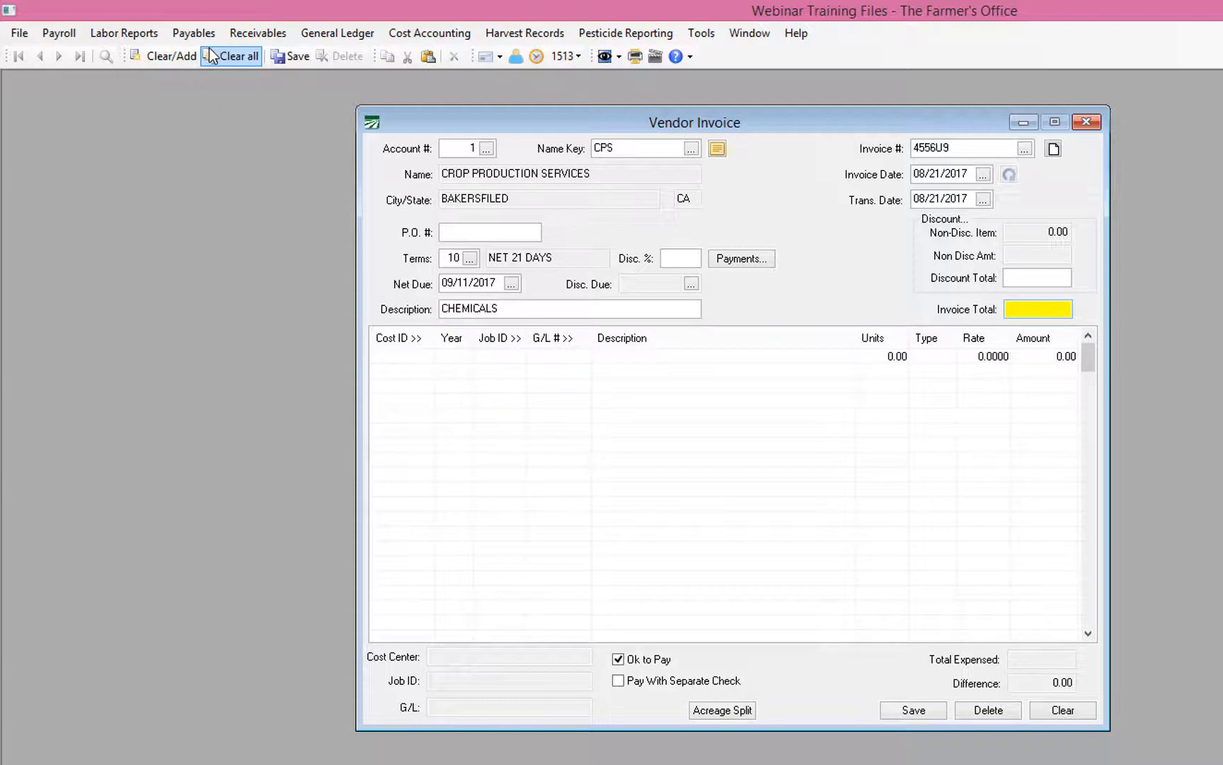
{"action": "type", "text": "8000."}
{"action": "key", "text": "Tab"}
{"action": "key", "text": "Tab"}
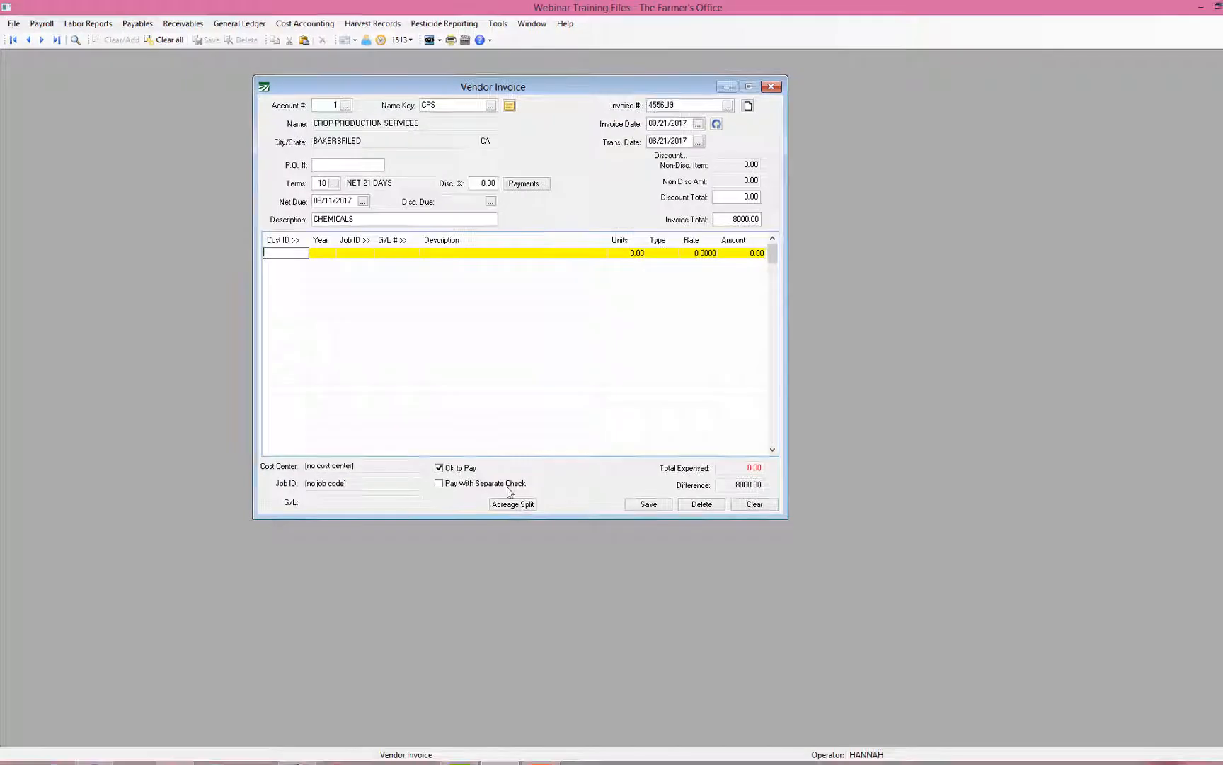
Step: Add blocks CT-1A and CT-1B (24 acres) to the acreage split worksheet
{"action": "left_click", "coordinate": [725, 714]}
{"action": "left_click", "coordinate": [513, 504]}
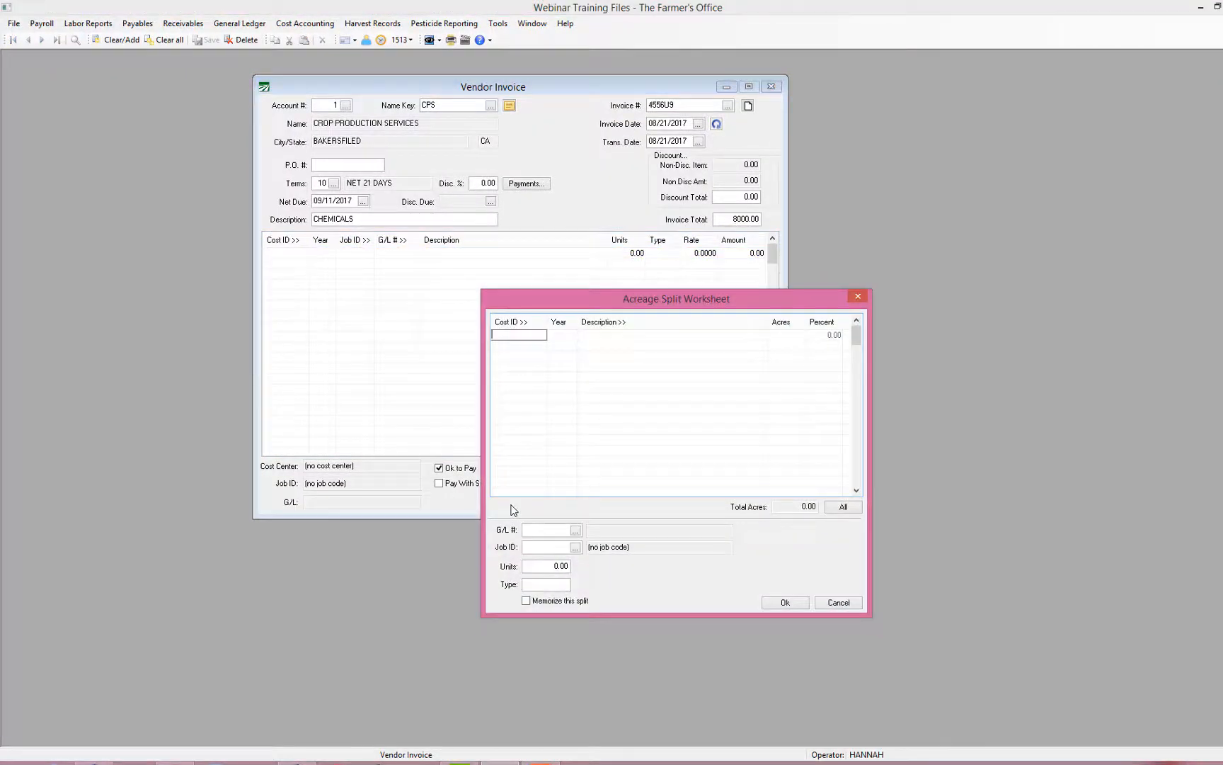
{"action": "key", "text": "Down"}
{"action": "key", "text": "Down"}
{"action": "key", "text": "Down"}
{"action": "key", "text": "Down"}
{"action": "key", "text": "Down"}
{"action": "key", "text": "Down"}
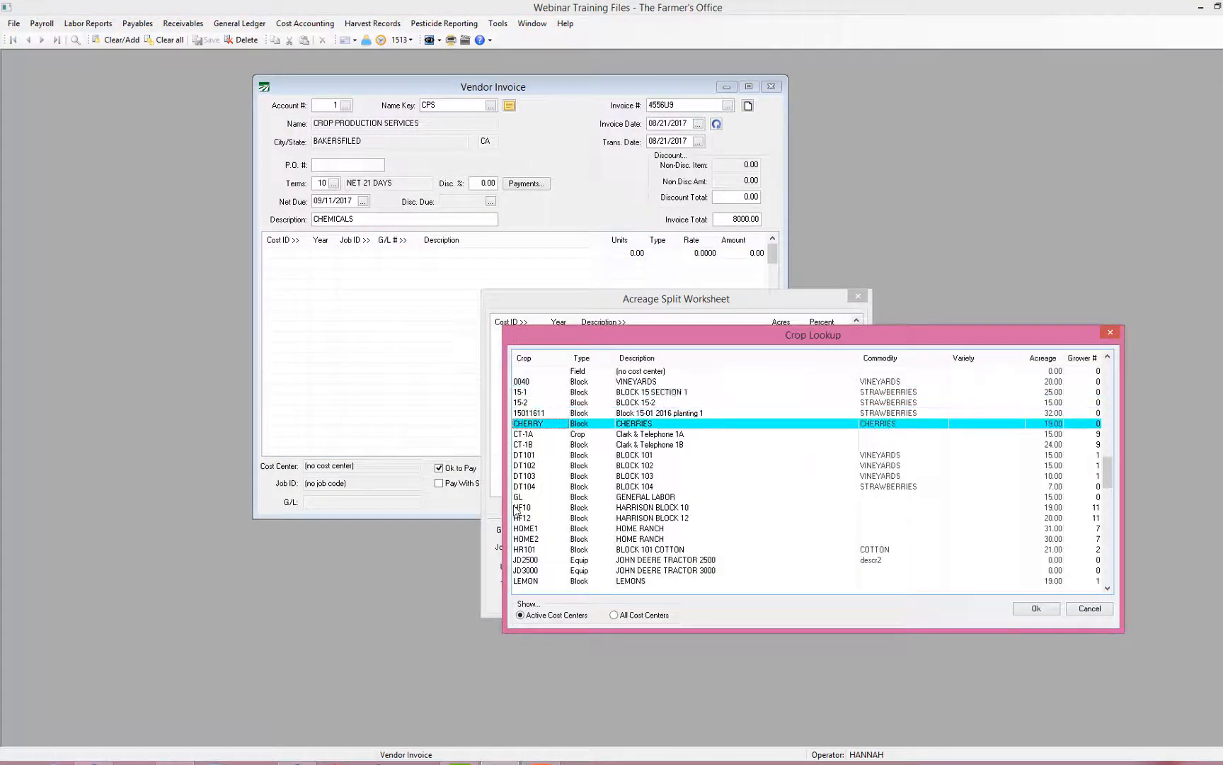
{"action": "key", "text": "Return"}
{"action": "key", "text": "Return"}
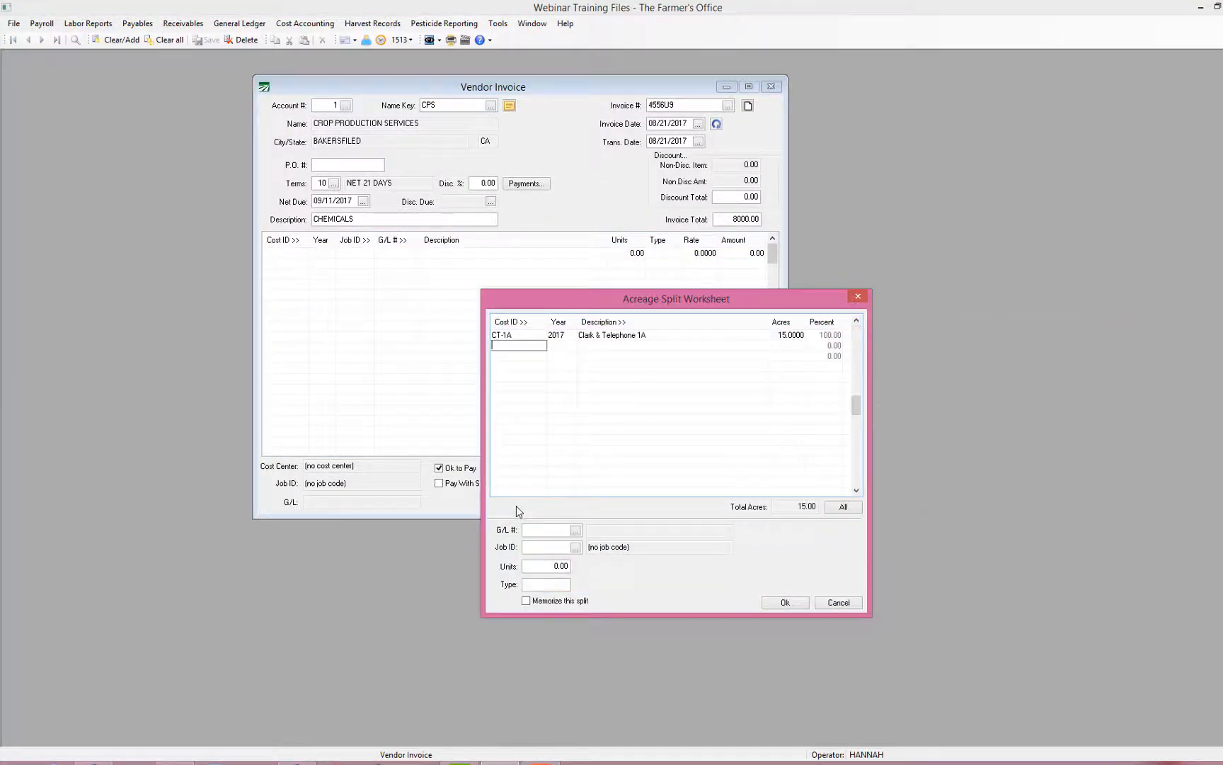
{"action": "key", "text": "Down"}
{"action": "key", "text": "Down"}
{"action": "key", "text": "Down"}
{"action": "key", "text": "Down"}
{"action": "key", "text": "Down"}
{"action": "key", "text": "Down"}
{"action": "key", "text": "Down"}
{"action": "key", "text": "Return"}
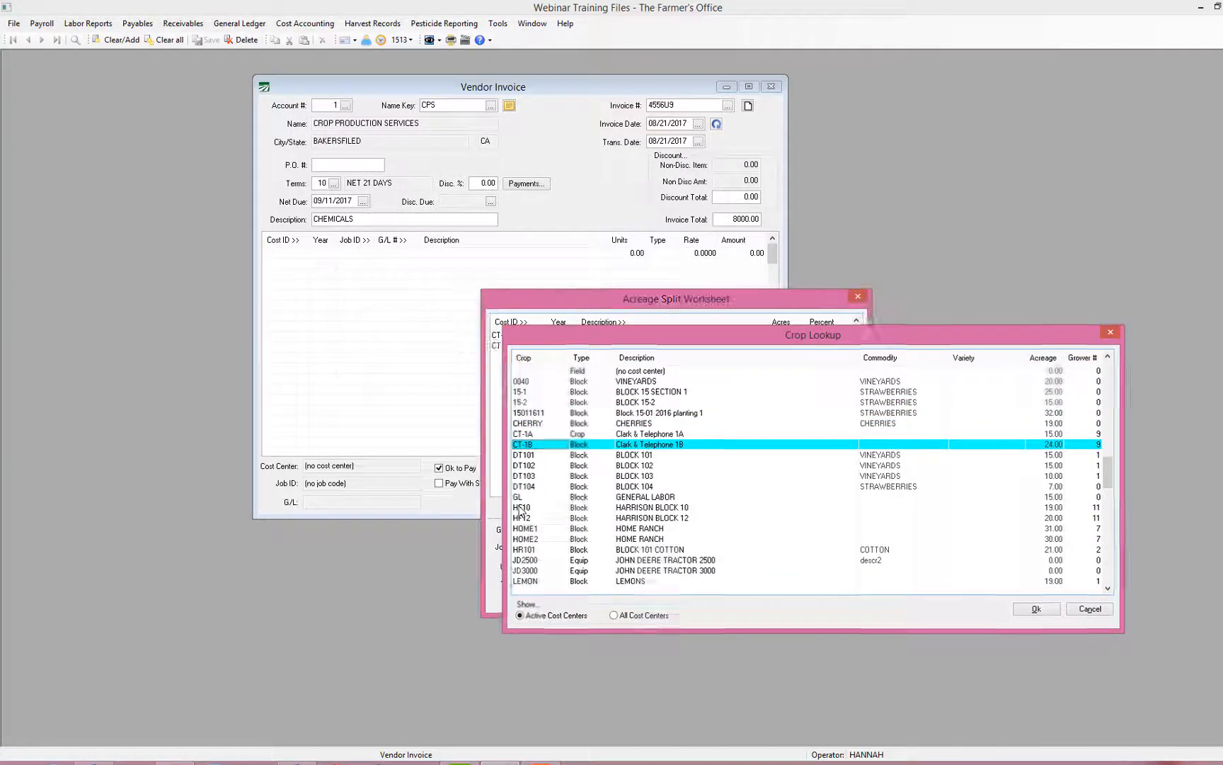
{"action": "key", "text": "Return"}
{"action": "key", "text": "Return"}
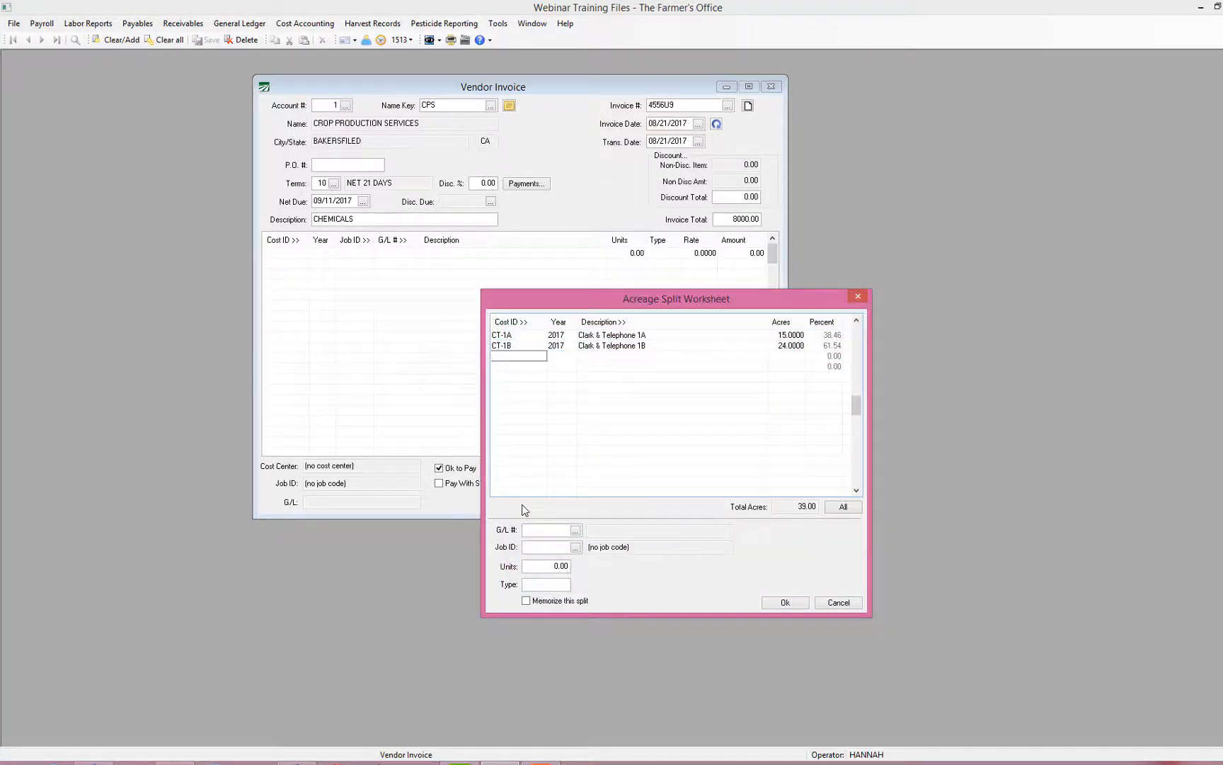
{"action": "key", "text": "Return"}
Step: Add DT102 BLOCK 102 and DT103 BLOCK 103 to the split, keeping DT103 at 10 acres
{"action": "key", "text": "Down"}
{"action": "key", "text": "Down"}
{"action": "key", "text": "Down"}
{"action": "key", "text": "Down"}
{"action": "key", "text": "Down"}
{"action": "key", "text": "Down"}
{"action": "key", "text": "Down"}
{"action": "key", "text": "Down"}
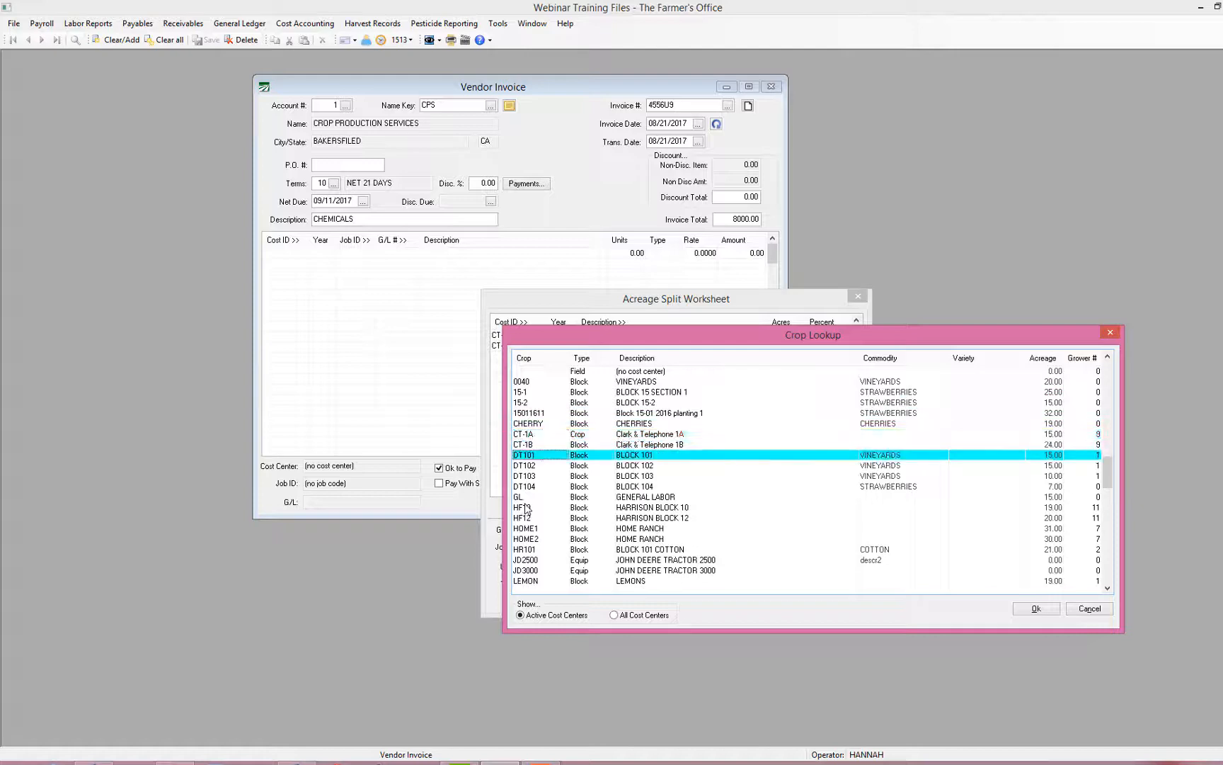
{"action": "key", "text": "Down"}
{"action": "key", "text": "Return"}
{"action": "key", "text": "Return"}
{"action": "key", "text": "Return"}
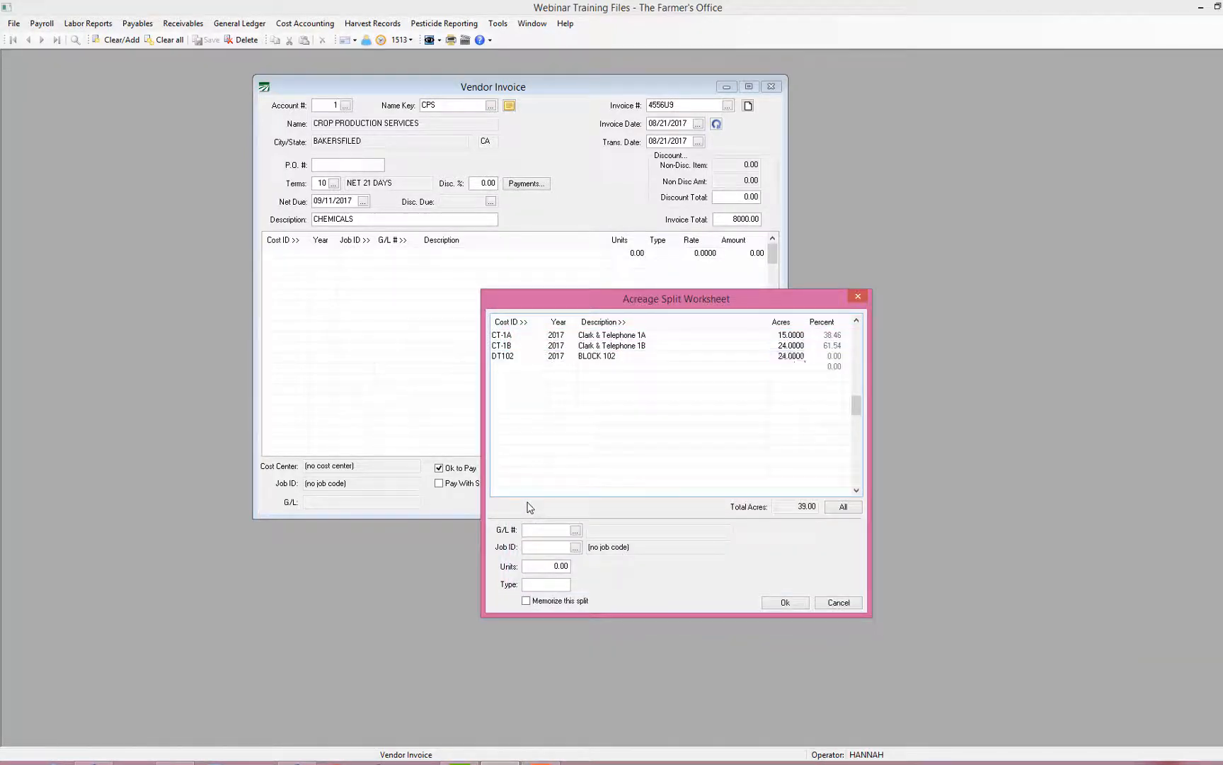
{"action": "key", "text": "Return"}
{"action": "key", "text": "Return"}
{"action": "key", "text": "Down"}
{"action": "key", "text": "Down"}
{"action": "key", "text": "Down"}
{"action": "key", "text": "Down"}
{"action": "key", "text": "Down"}
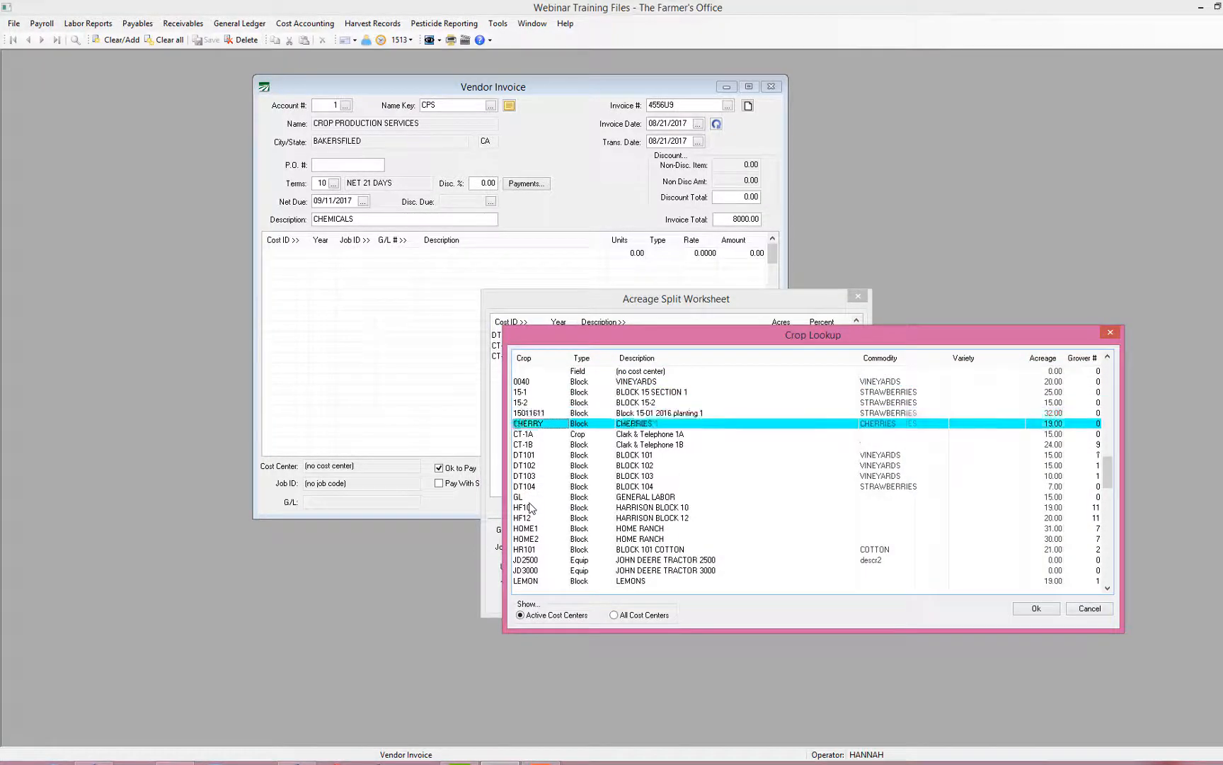
{"action": "key", "text": "Down"}
{"action": "key", "text": "Down"}
{"action": "key", "text": "Down"}
{"action": "key", "text": "Down"}
{"action": "key", "text": "Down"}
{"action": "key", "text": "Return"}
{"action": "key", "text": "Return"}
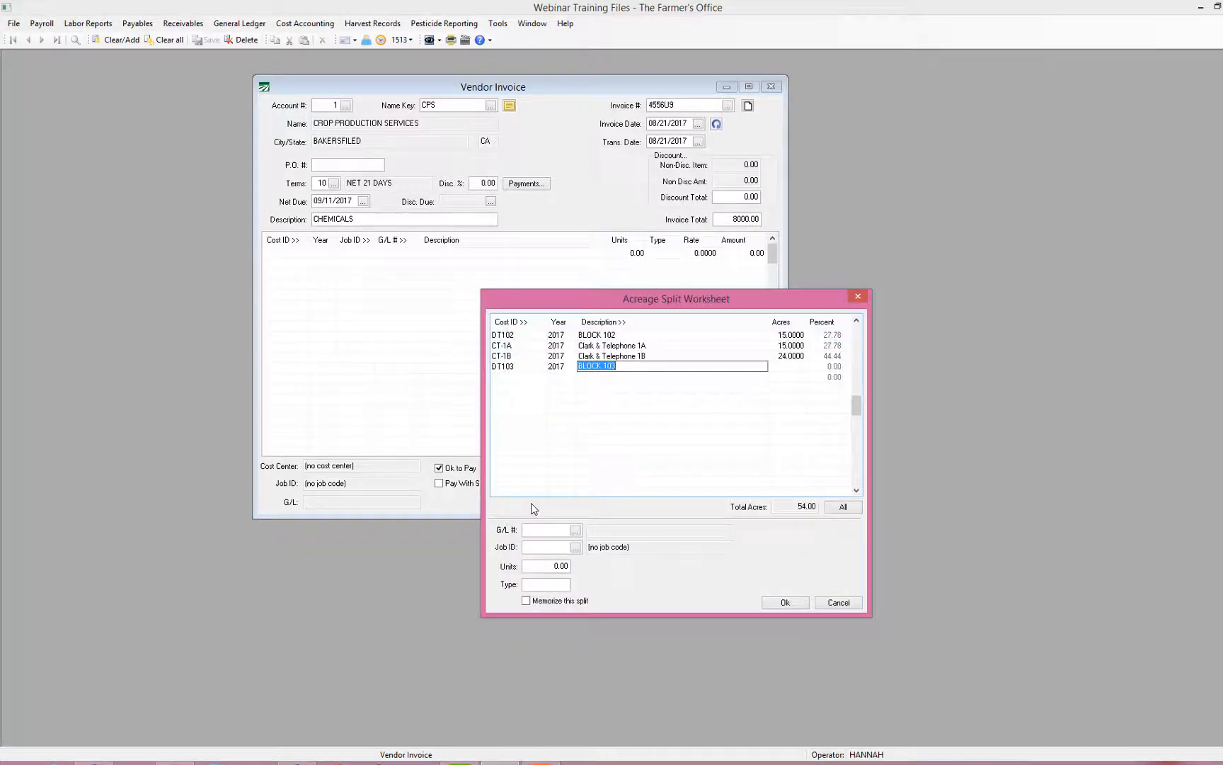
{"action": "key", "text": "Return"}
{"action": "type", "text": "10"}
{"action": "key", "text": "Return"}
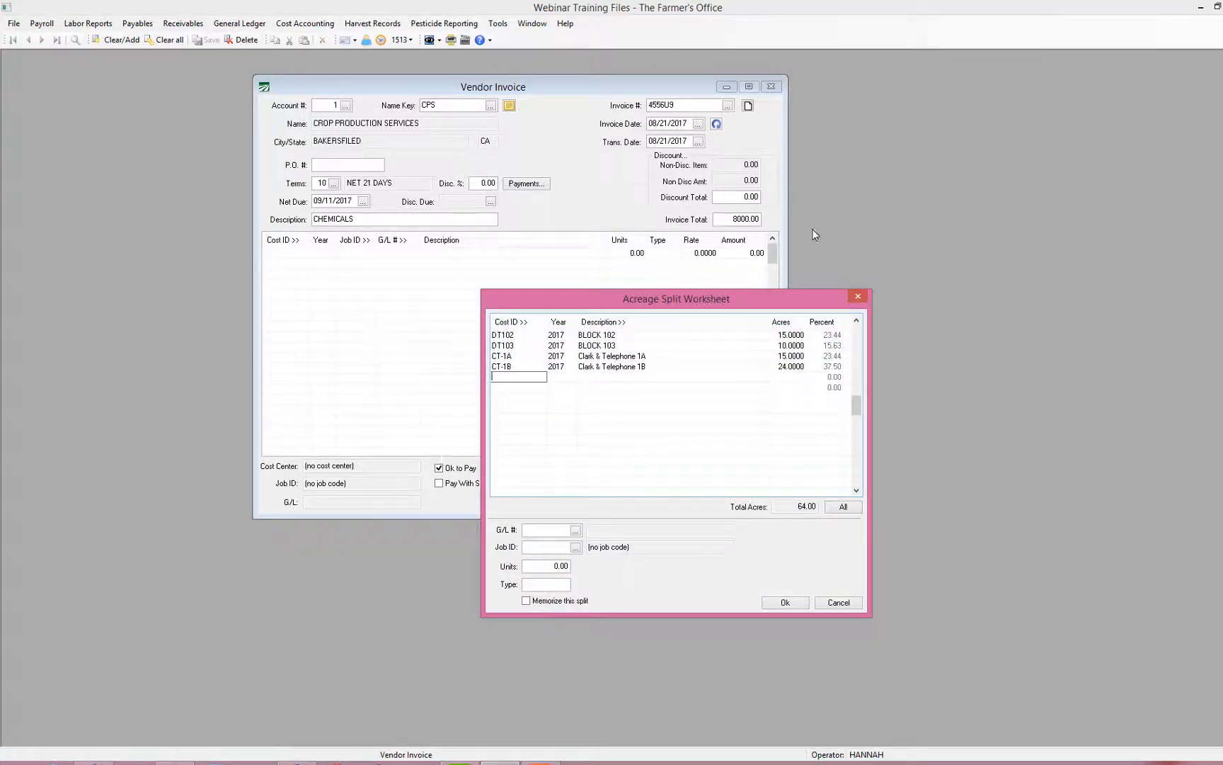
{"action": "left_click", "coordinate": [798, 336]}
{"action": "left_click", "coordinate": [798, 346]}
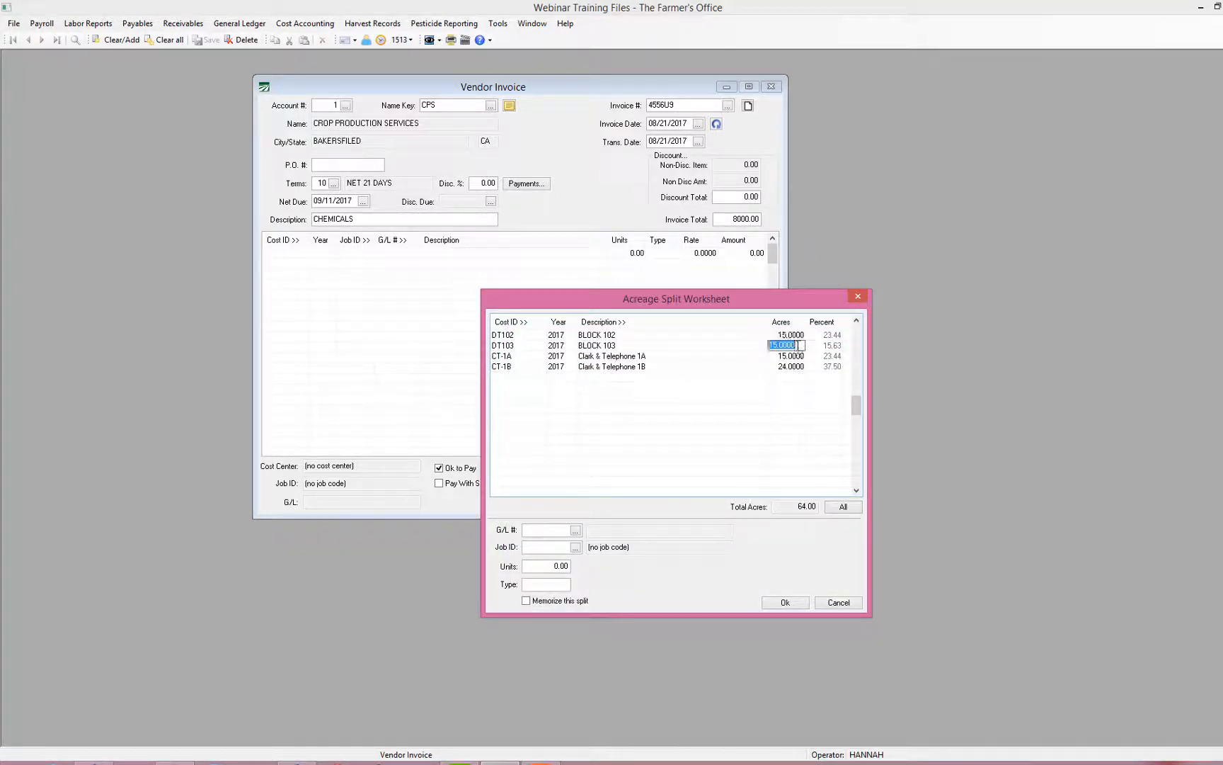
{"action": "left_click", "coordinate": [796, 366]}
{"action": "left_click", "coordinate": [797, 366]}
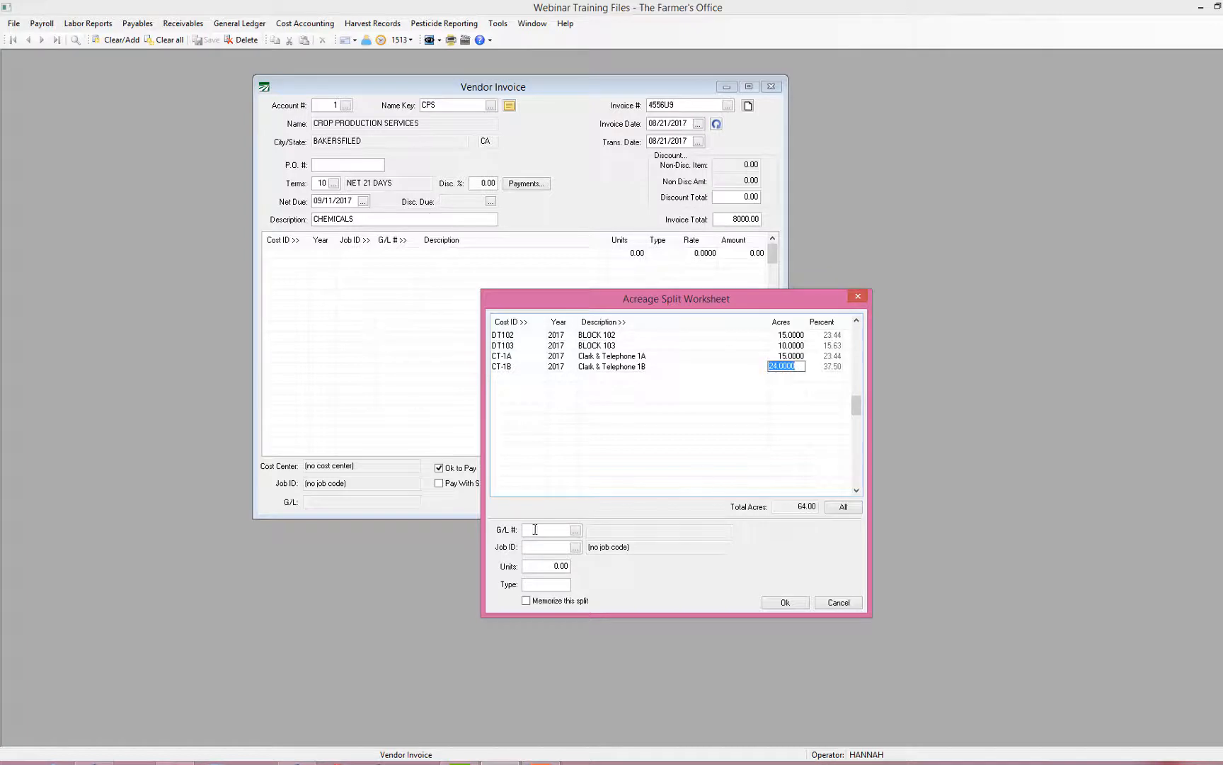
Step: Charge the split to G/L 622.00 Chemicals and job PC Pest Control, and memorize the split
{"action": "left_click", "coordinate": [575, 531]}
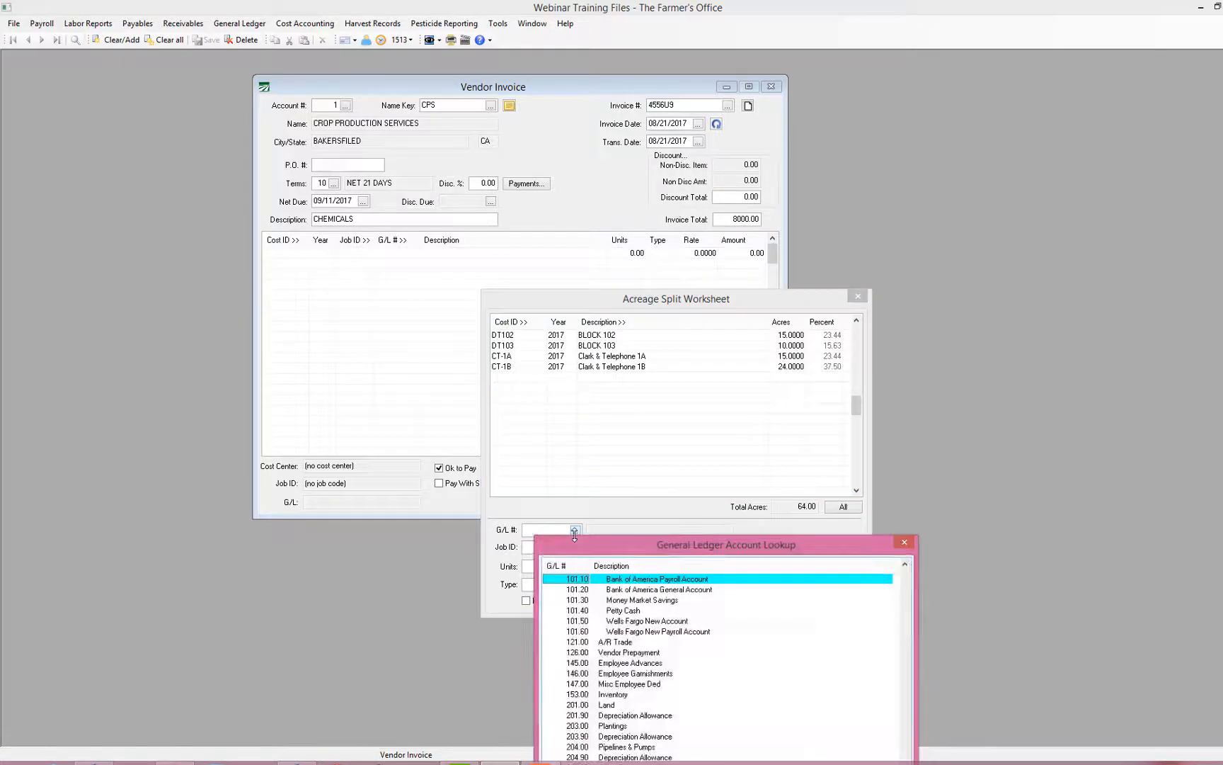
{"action": "key", "text": "Return"}
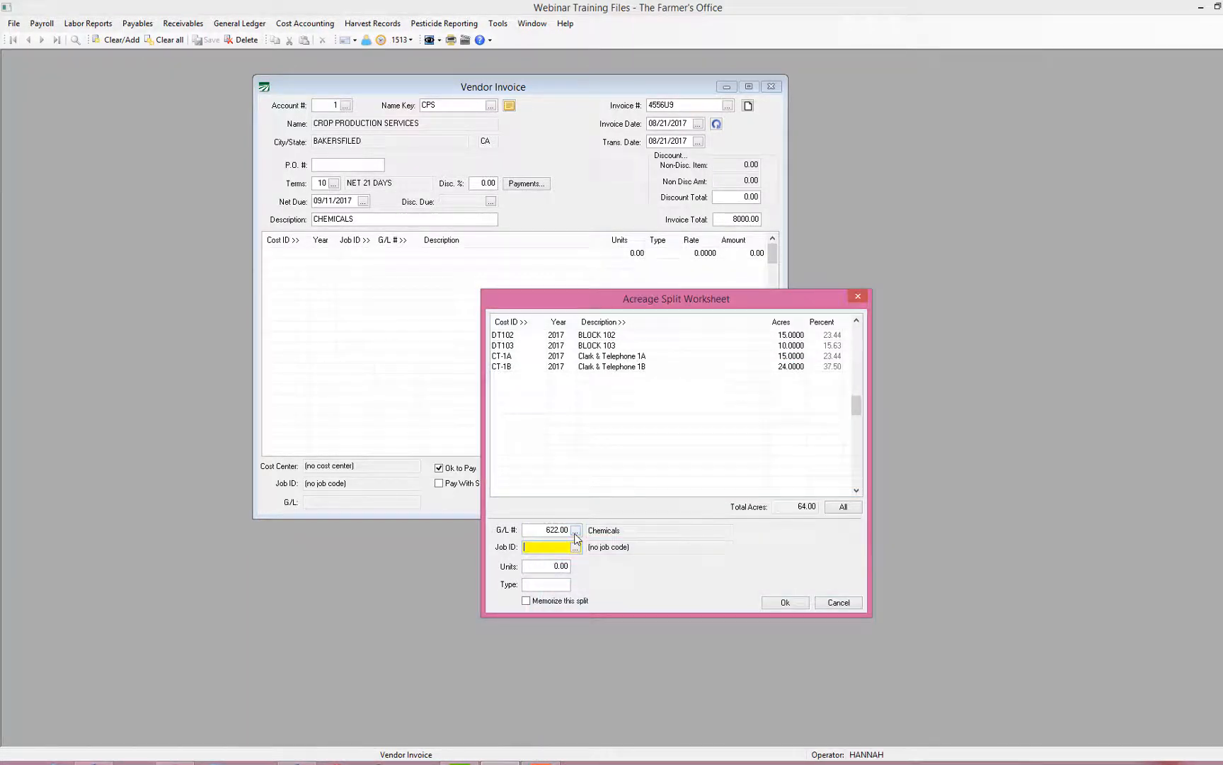
{"action": "key", "text": "Return"}
{"action": "key", "text": "Down"}
{"action": "key", "text": "Down"}
{"action": "key", "text": "Down"}
{"action": "key", "text": "Down"}
{"action": "key", "text": "Down"}
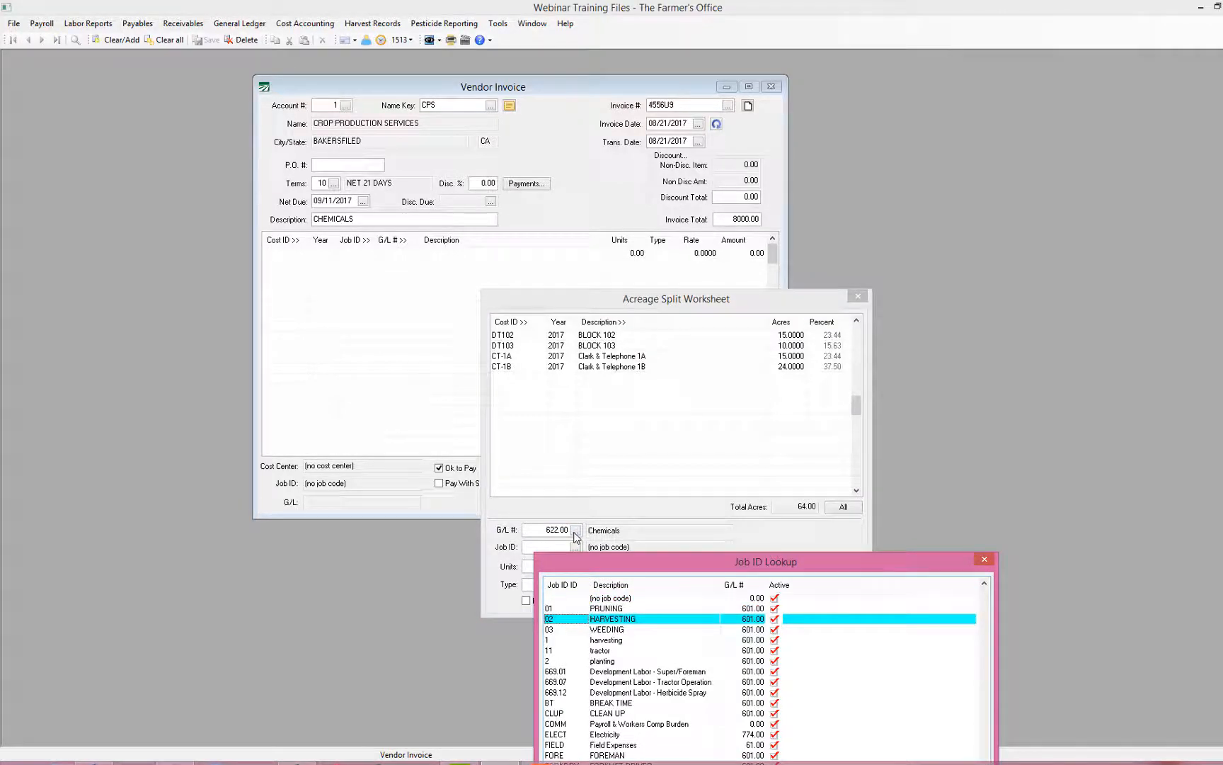
{"action": "key", "text": "Down"}
{"action": "key", "text": "Down"}
{"action": "key", "text": "Down"}
{"action": "key", "text": "Down"}
{"action": "key", "text": "Down"}
{"action": "key", "text": "Down"}
{"action": "key", "text": "Down"}
{"action": "key", "text": "Down"}
{"action": "key", "text": "Down"}
{"action": "key", "text": "Down"}
{"action": "key", "text": "Down"}
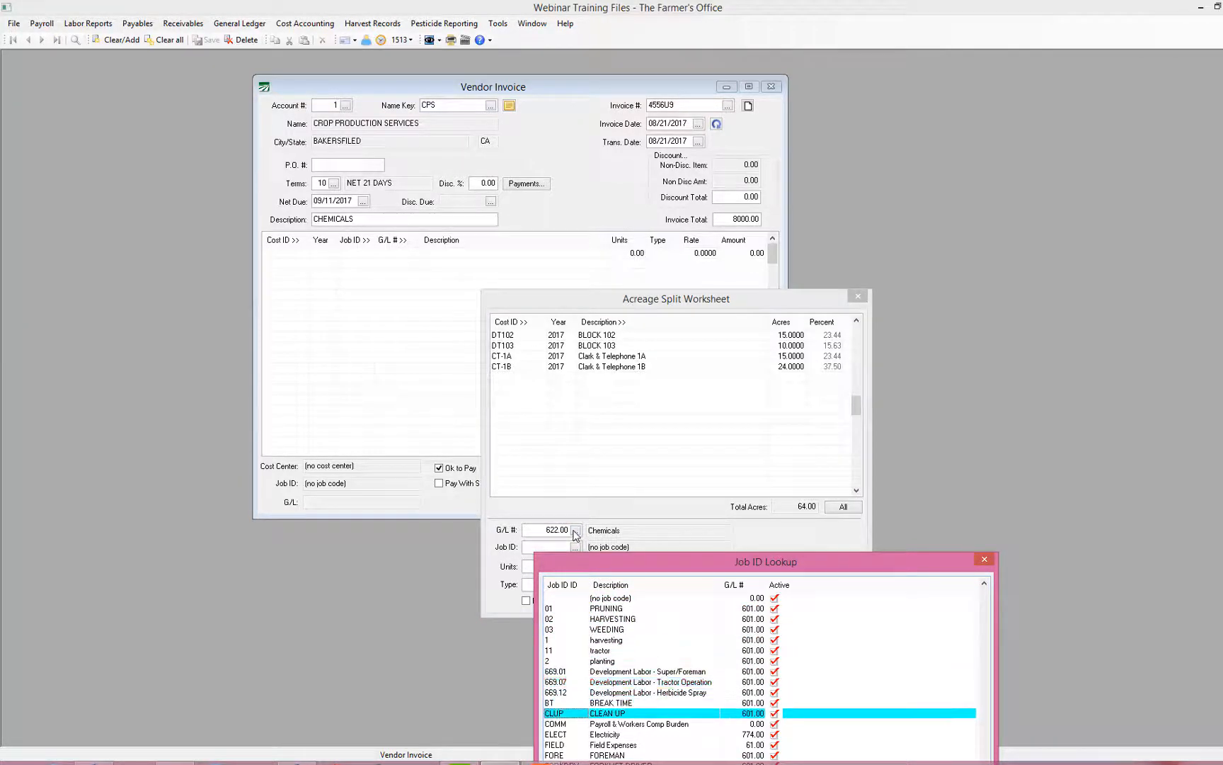
{"action": "left_click", "coordinate": [623, 527]}
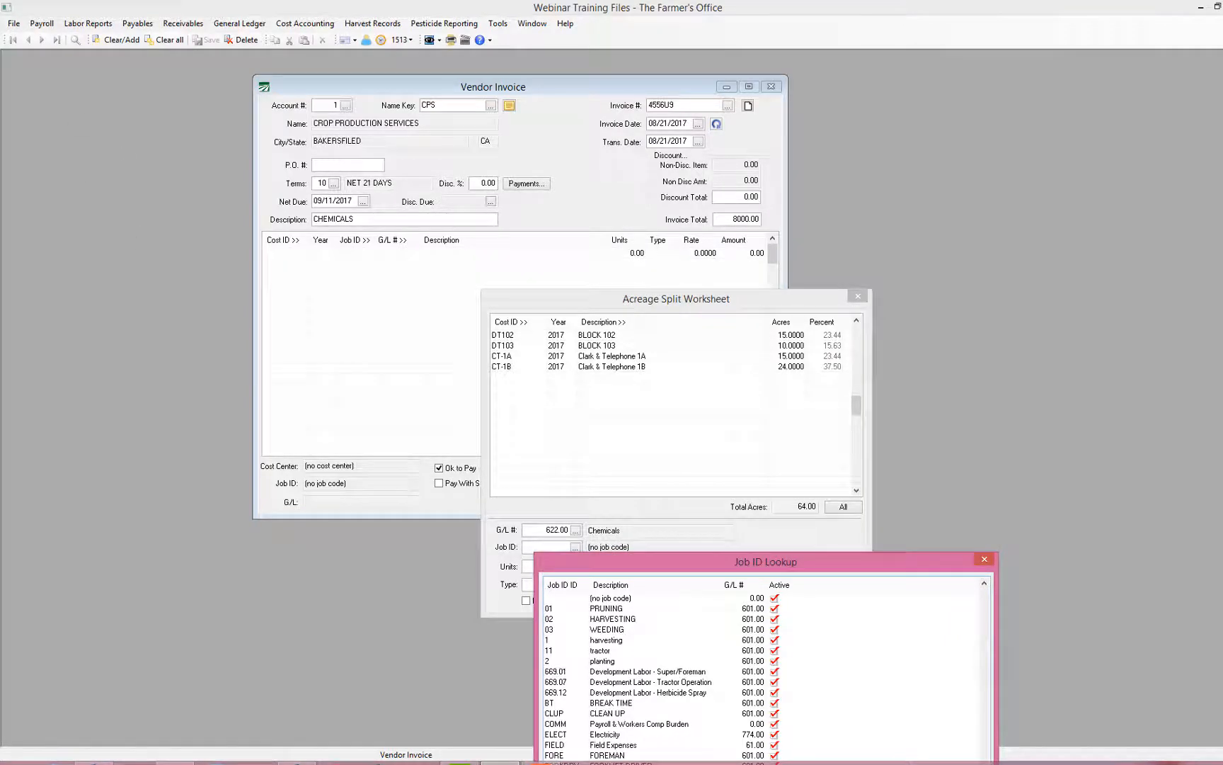
{"action": "left_click_drag", "start_coordinate": [740, 566], "coordinate": [754, 354]}
{"action": "key", "text": "Down"}
{"action": "key", "text": "Down"}
{"action": "key", "text": "Down"}
{"action": "key", "text": "Down"}
{"action": "key", "text": "Down"}
{"action": "key", "text": "Down"}
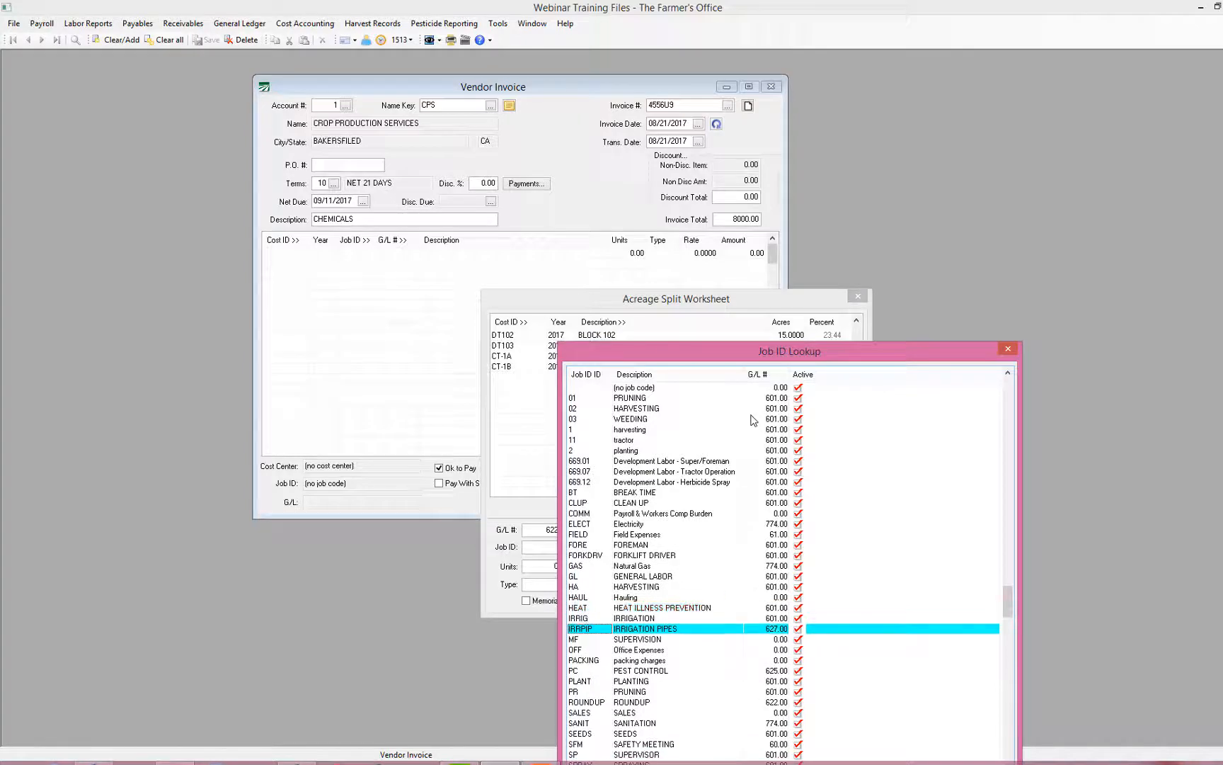
{"action": "key", "text": "Return"}
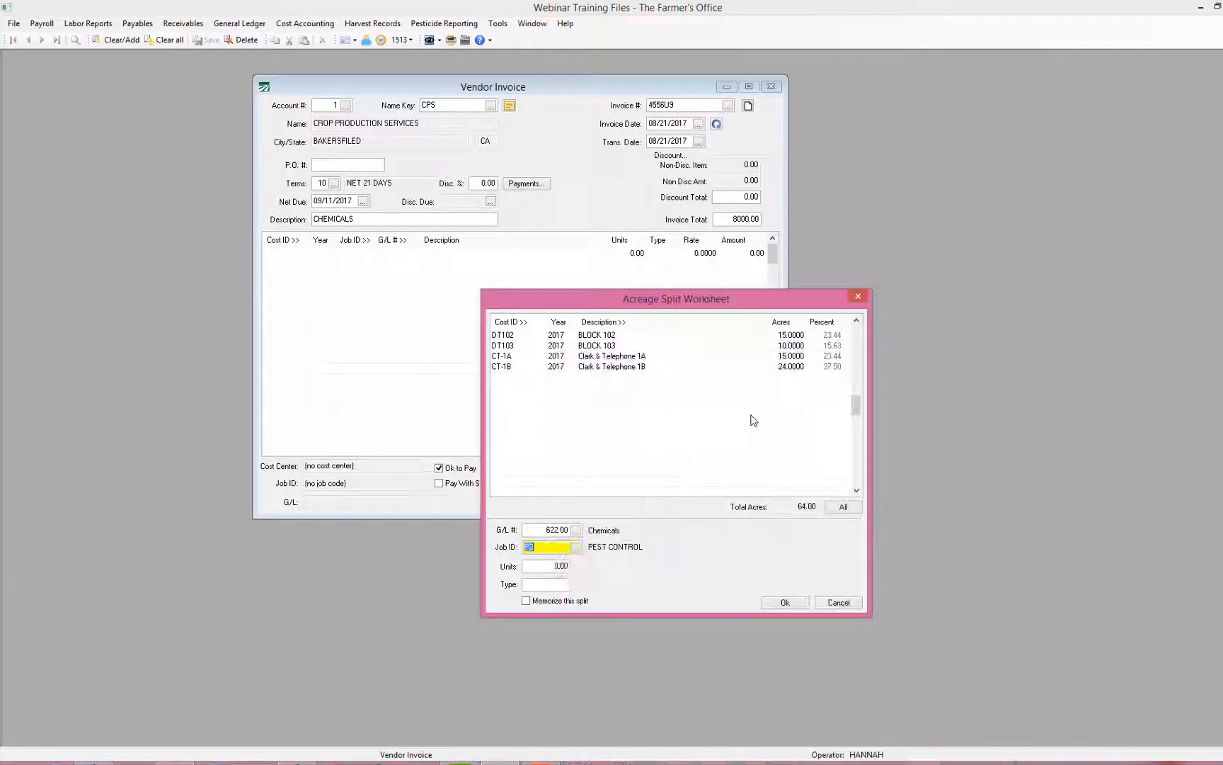
{"action": "key", "text": "Return"}
{"action": "key", "text": "Return"}
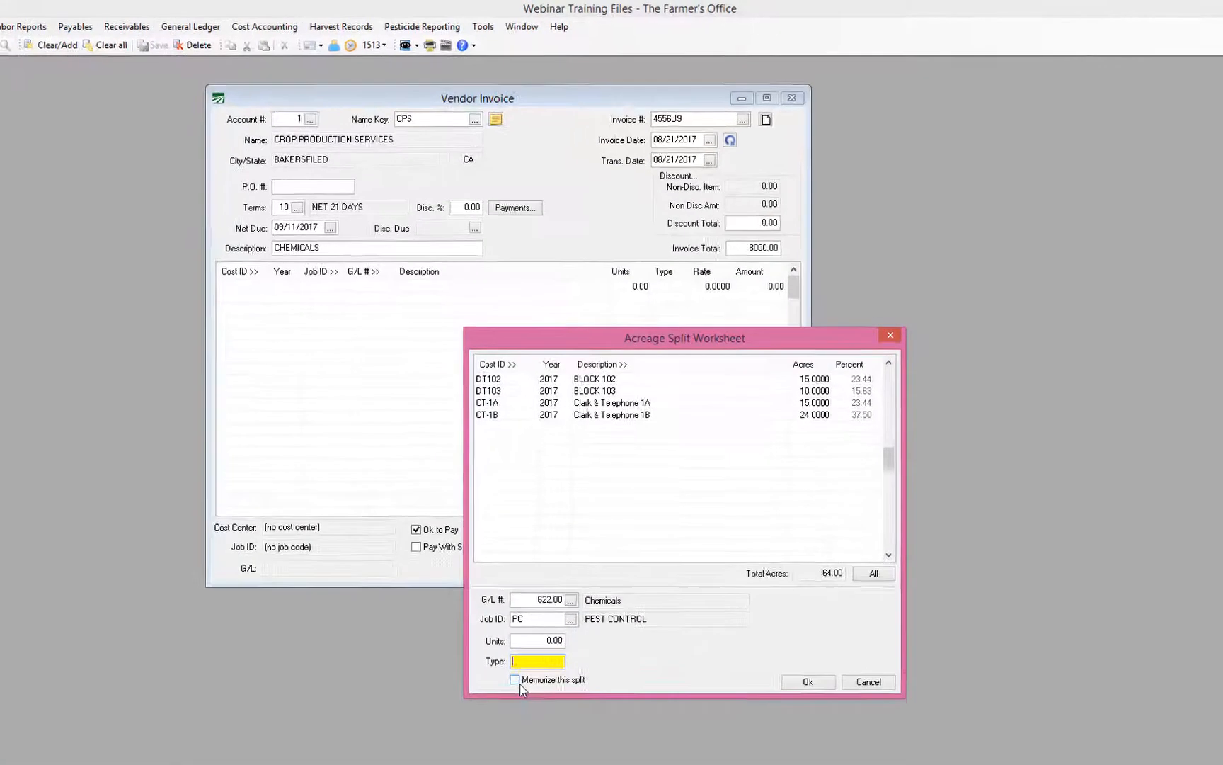
{"action": "left_click", "coordinate": [515, 679]}
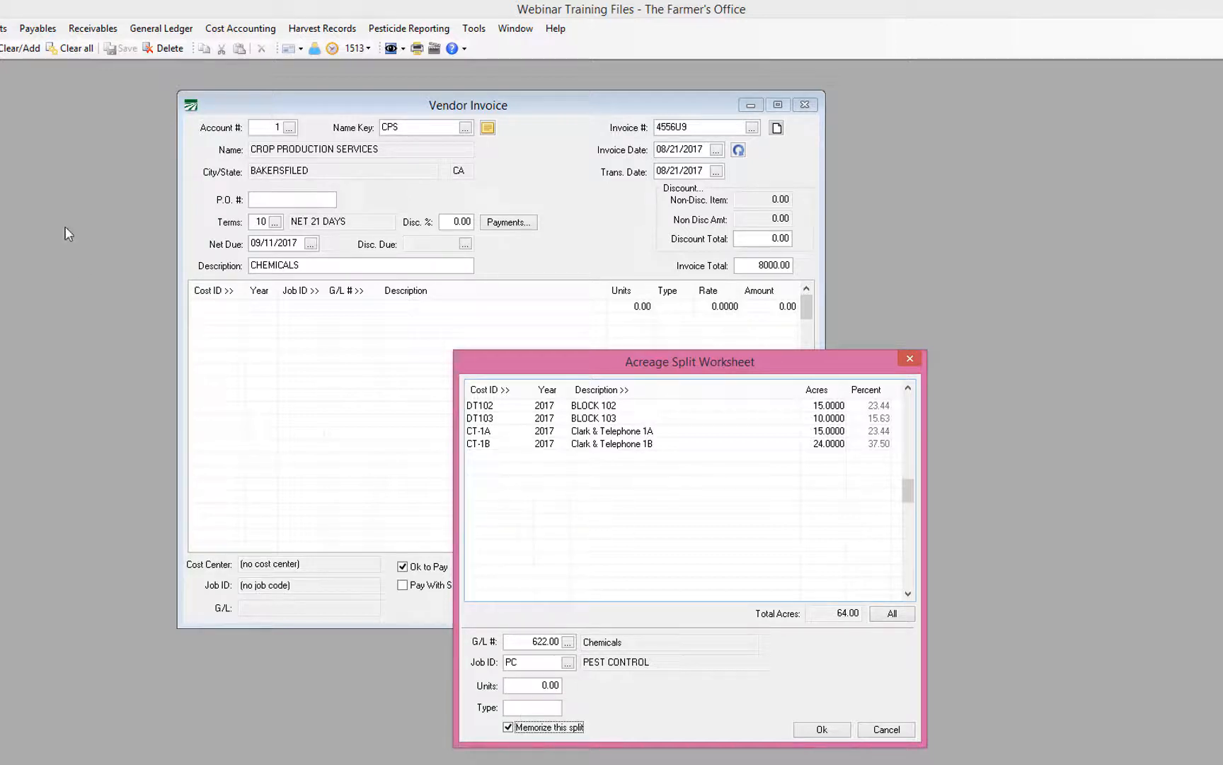
{"action": "left_click", "coordinate": [308, 266]}
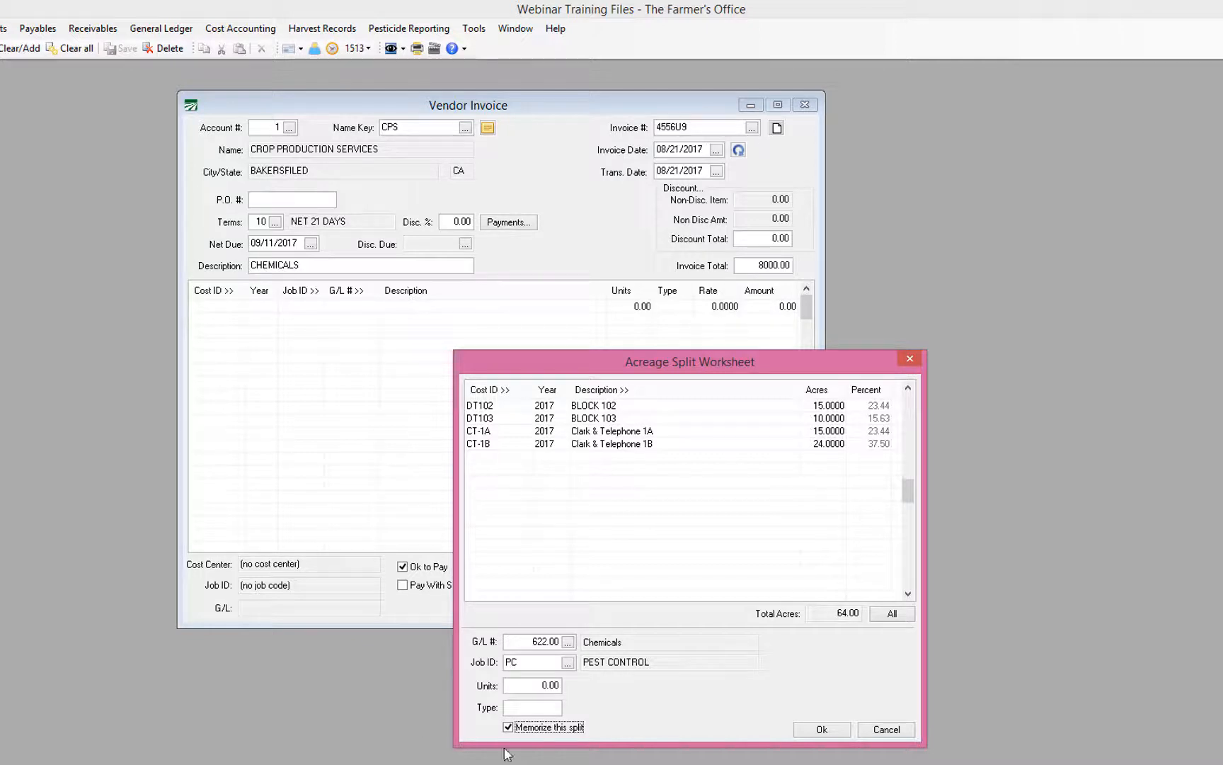
Step: Apply the split, review the DT102, DT103, CT-1A and CT-1B line amounts, and save the invoice
{"action": "left_click", "coordinate": [819, 730]}
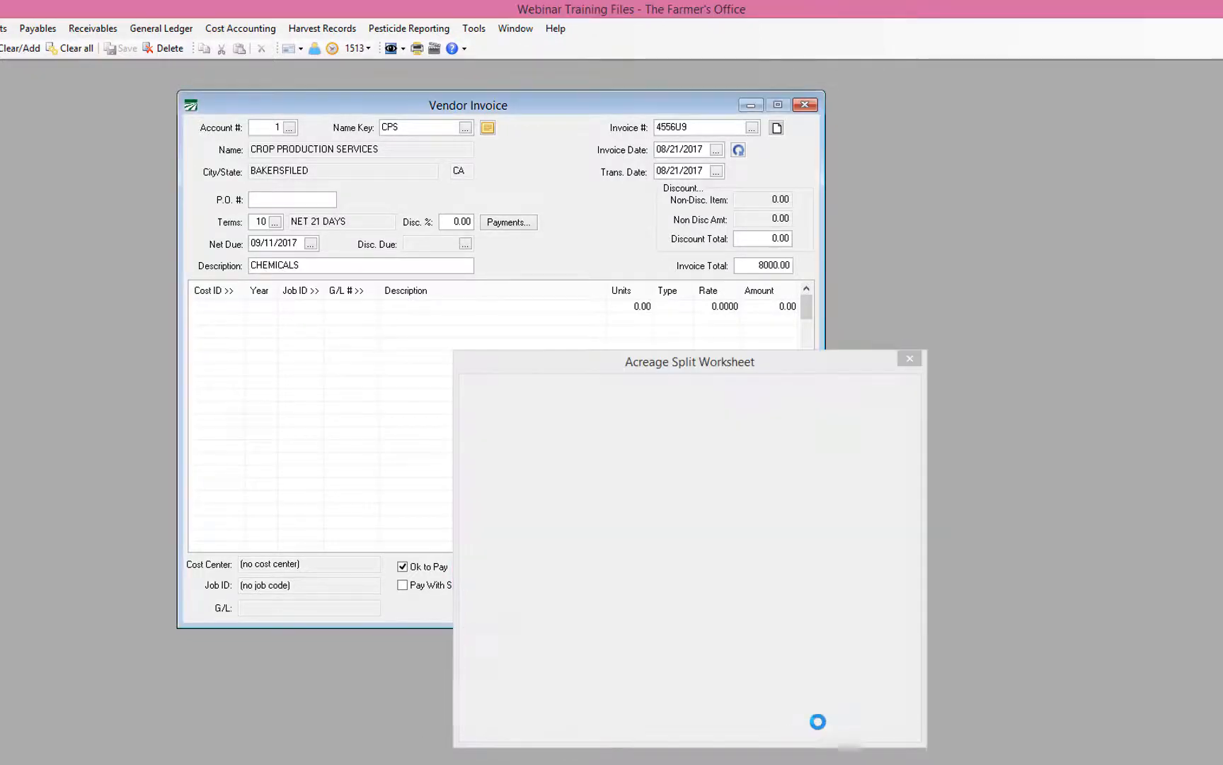
{"action": "left_click", "coordinate": [355, 266]}
{"action": "double_click", "coordinate": [354, 266]}
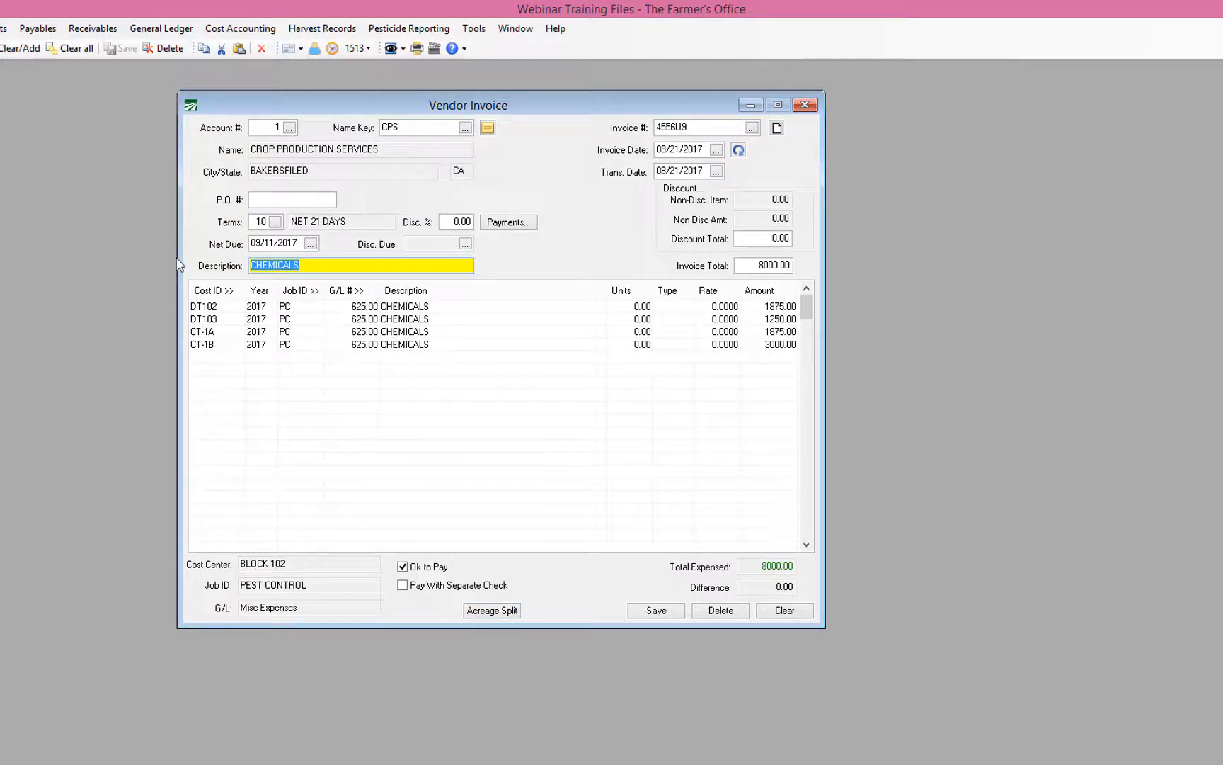
{"action": "left_click", "coordinate": [766, 310]}
{"action": "key", "text": "Down"}
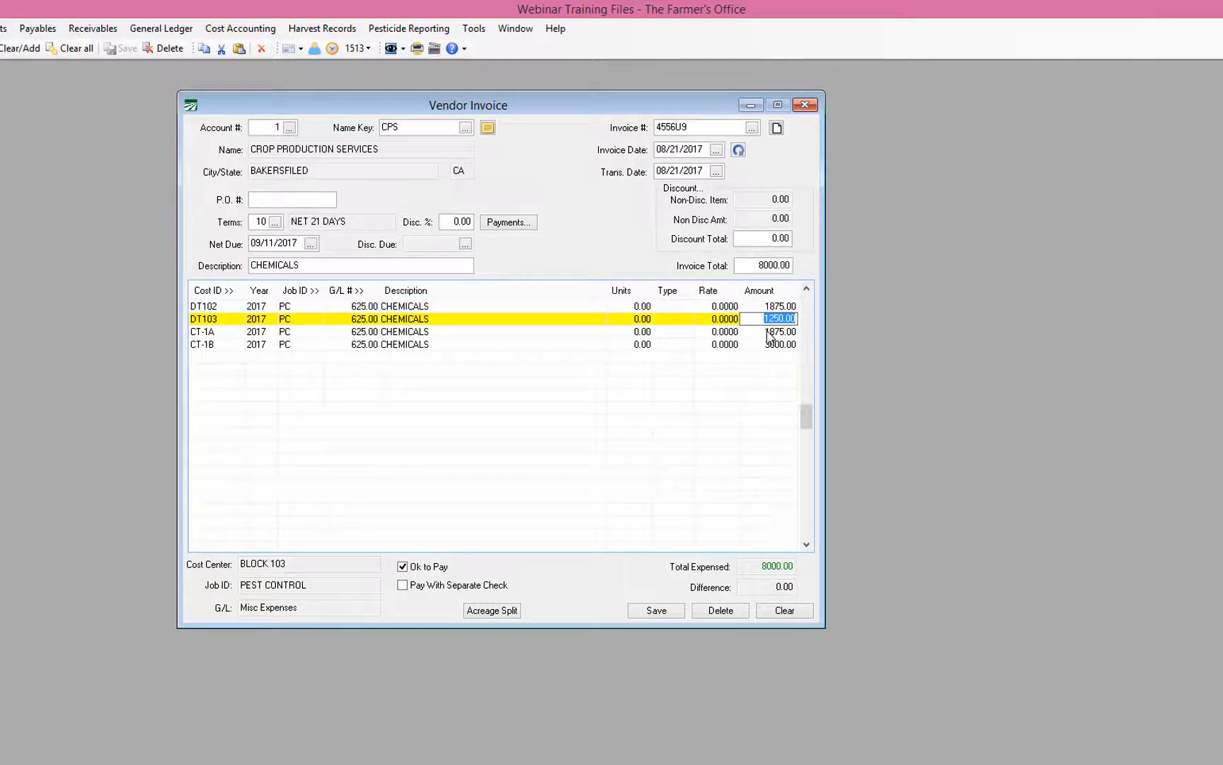
{"action": "key", "text": "Down"}
{"action": "key", "text": "Down"}
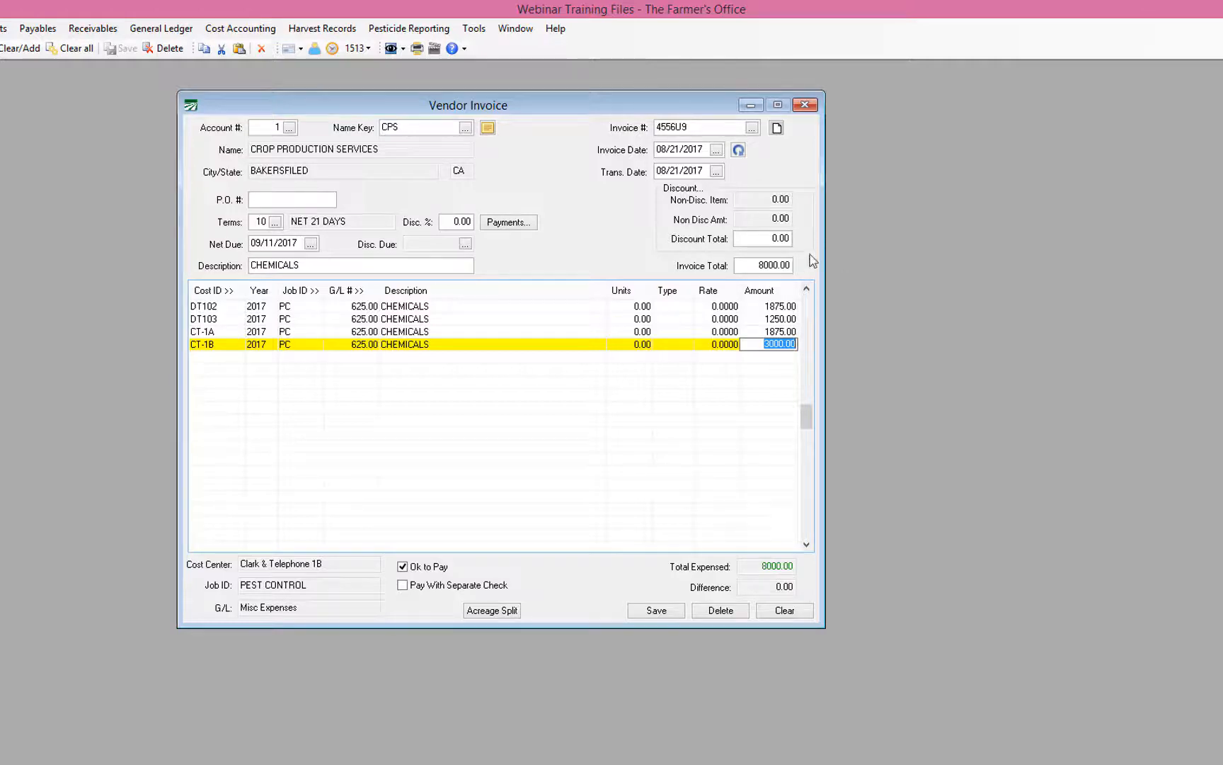
{"action": "left_click", "coordinate": [712, 129]}
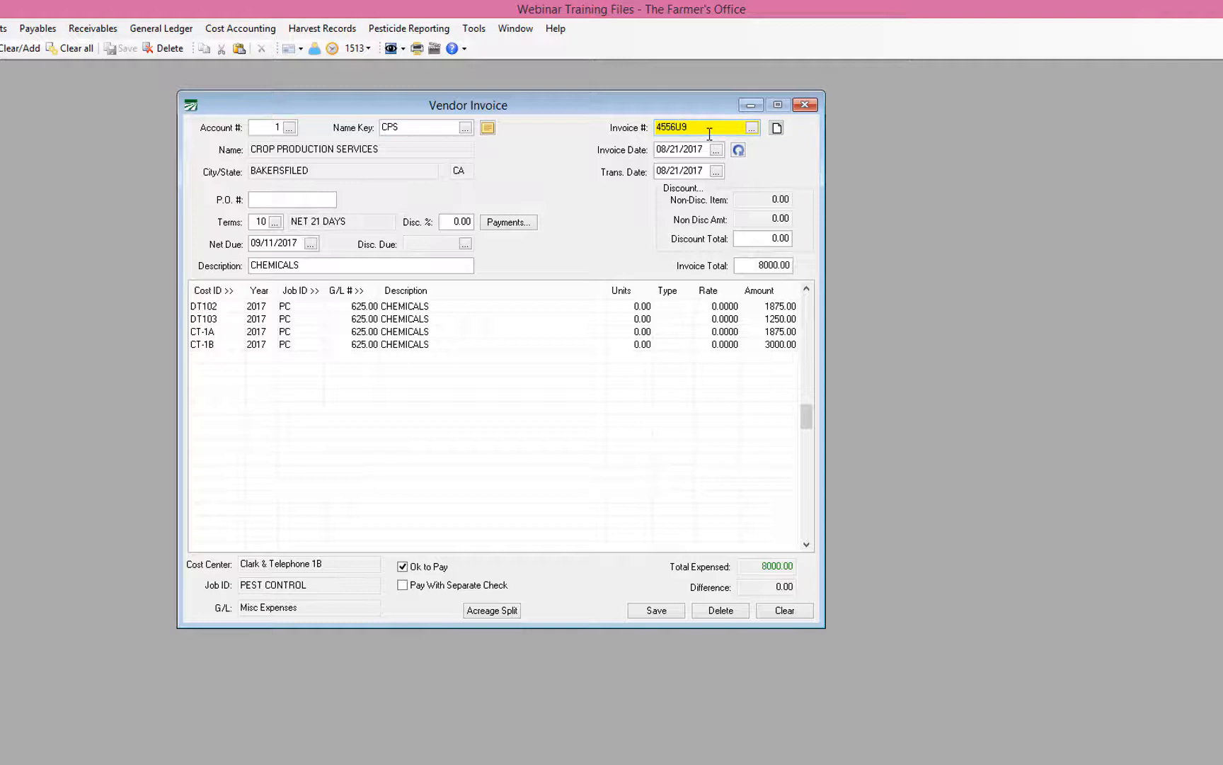
{"action": "left_click", "coordinate": [657, 610]}
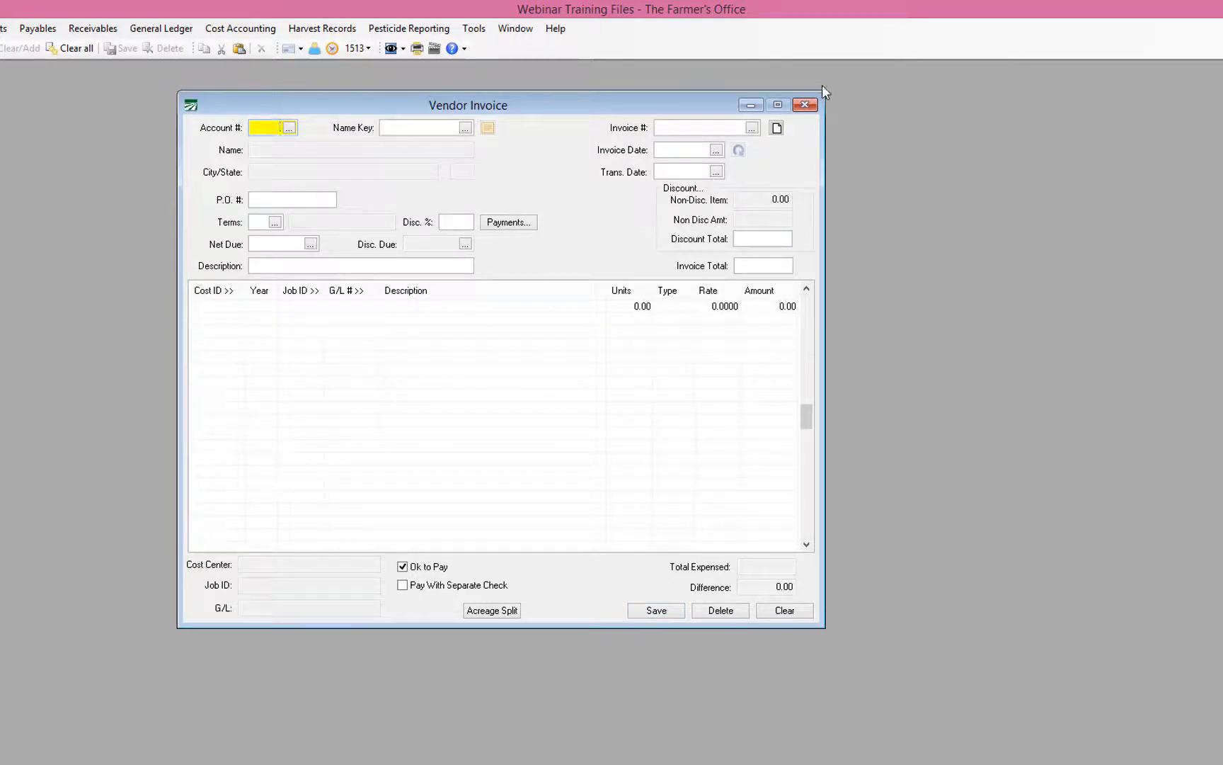
Step: Close the invoice and check that Farm control number CA ACREAGE SPLIT is 2 in Program Setup
{"action": "left_click", "coordinate": [807, 105]}
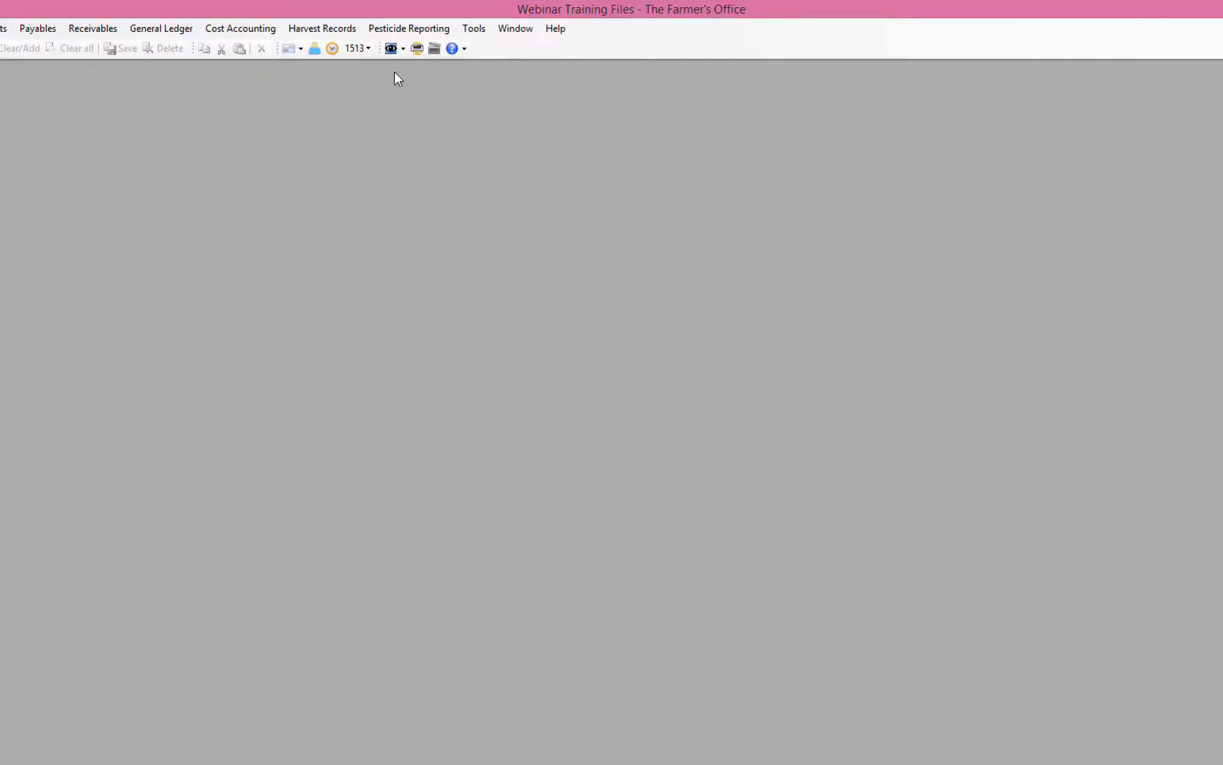
{"action": "left_click", "coordinate": [472, 30]}
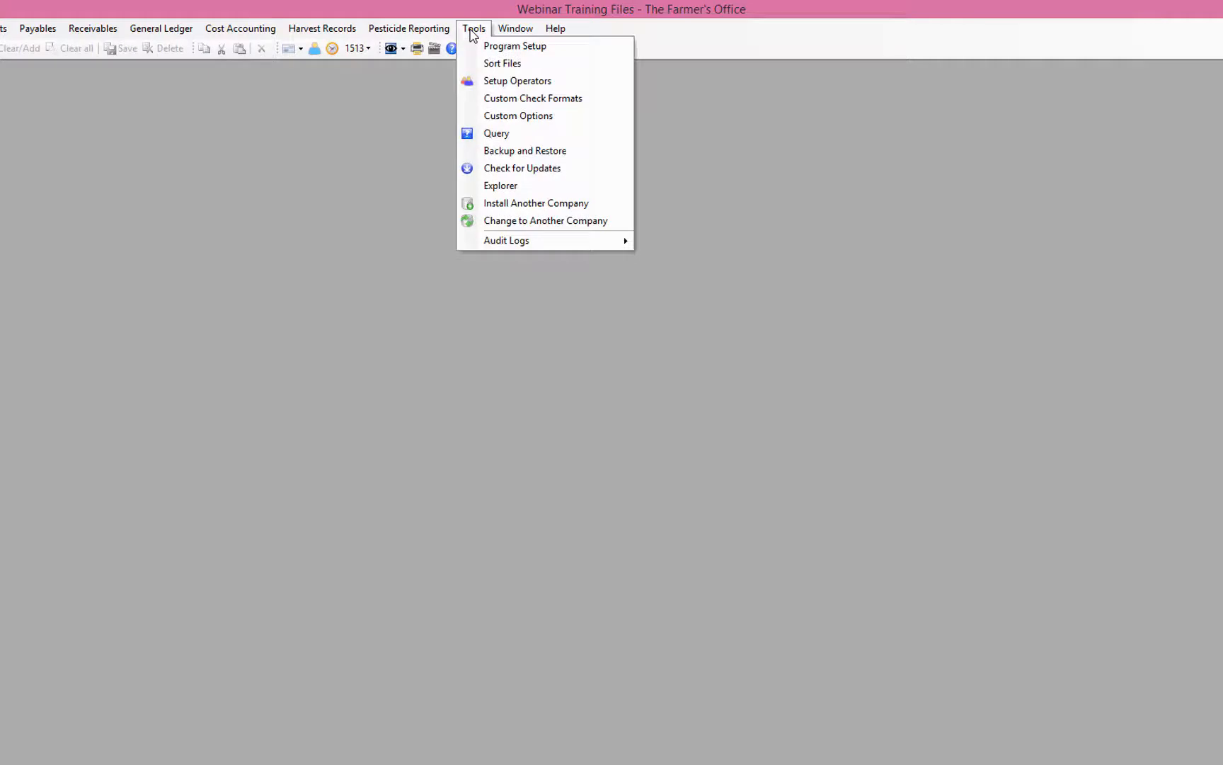
{"action": "left_click", "coordinate": [545, 46]}
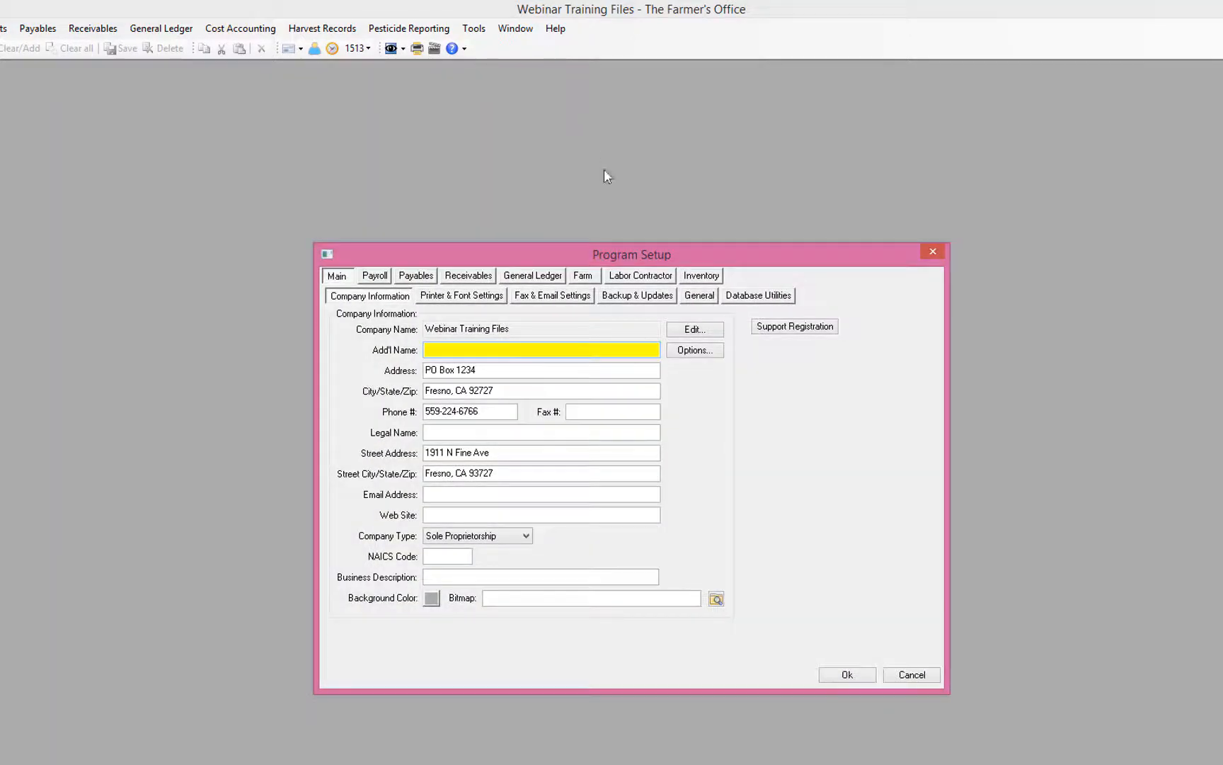
{"action": "left_click", "coordinate": [584, 277]}
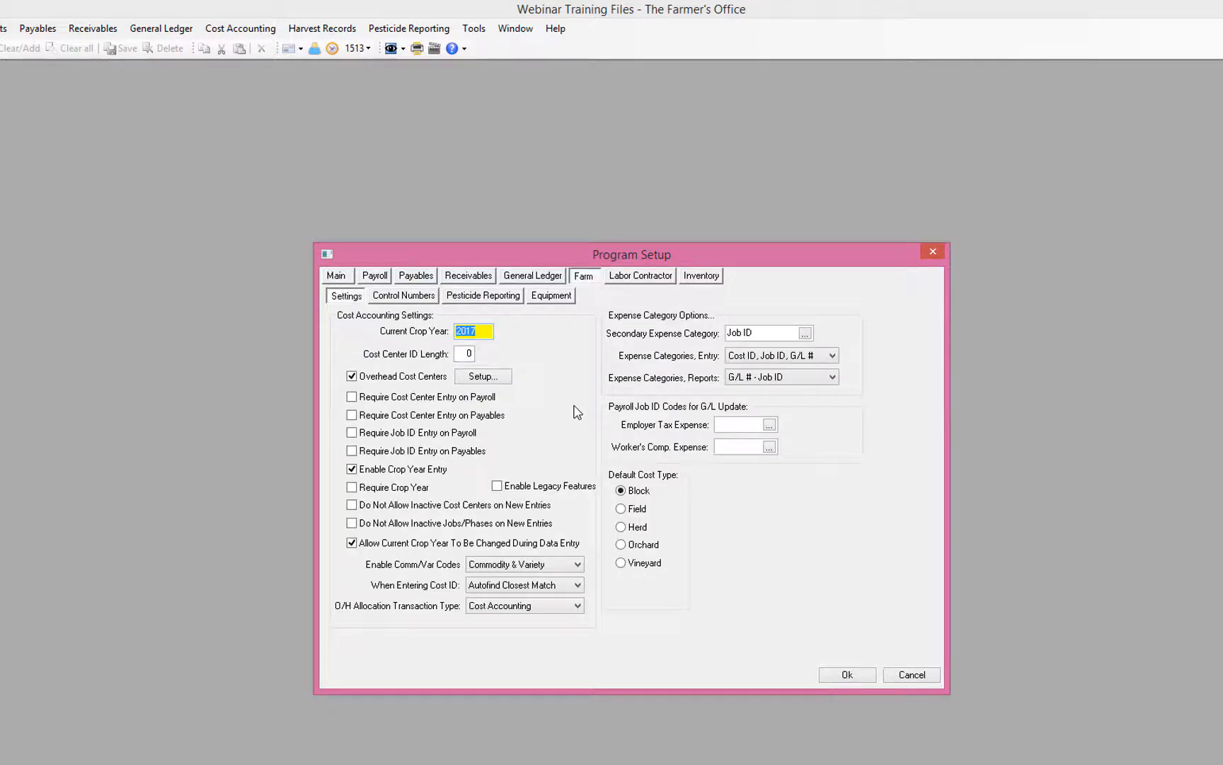
{"action": "left_click", "coordinate": [425, 300]}
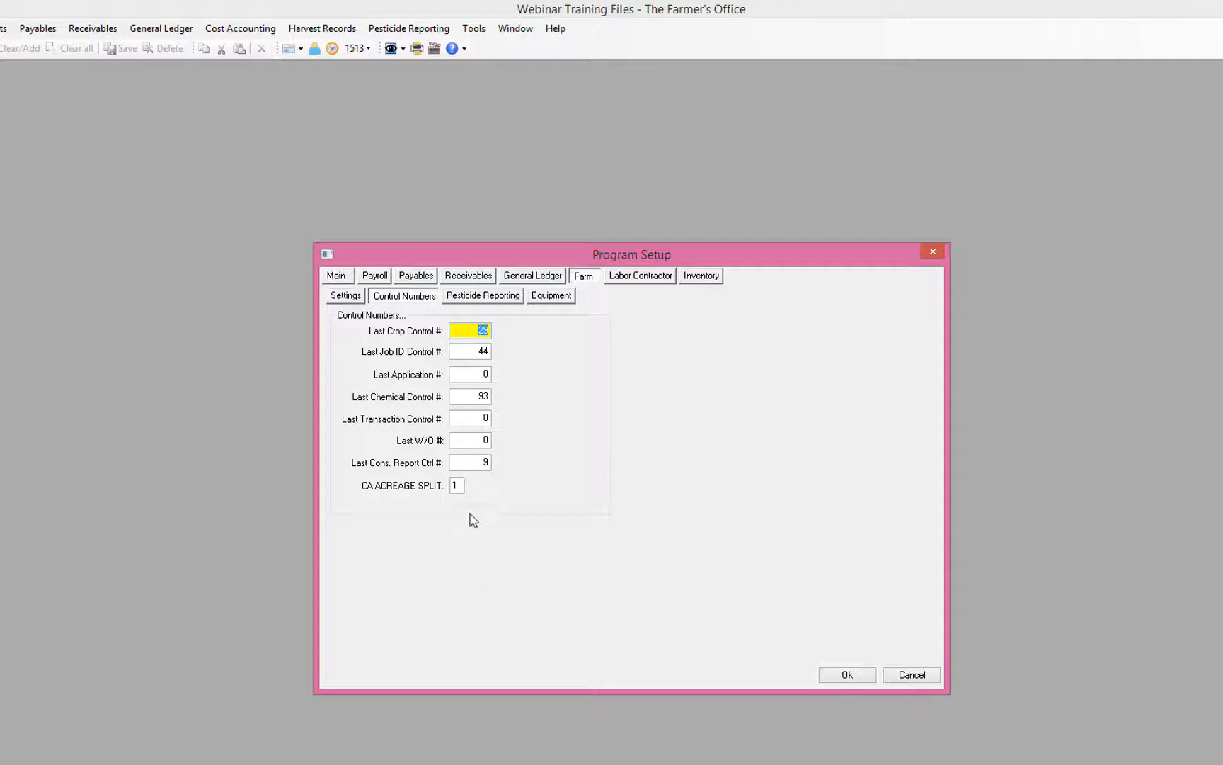
{"action": "left_click", "coordinate": [457, 486]}
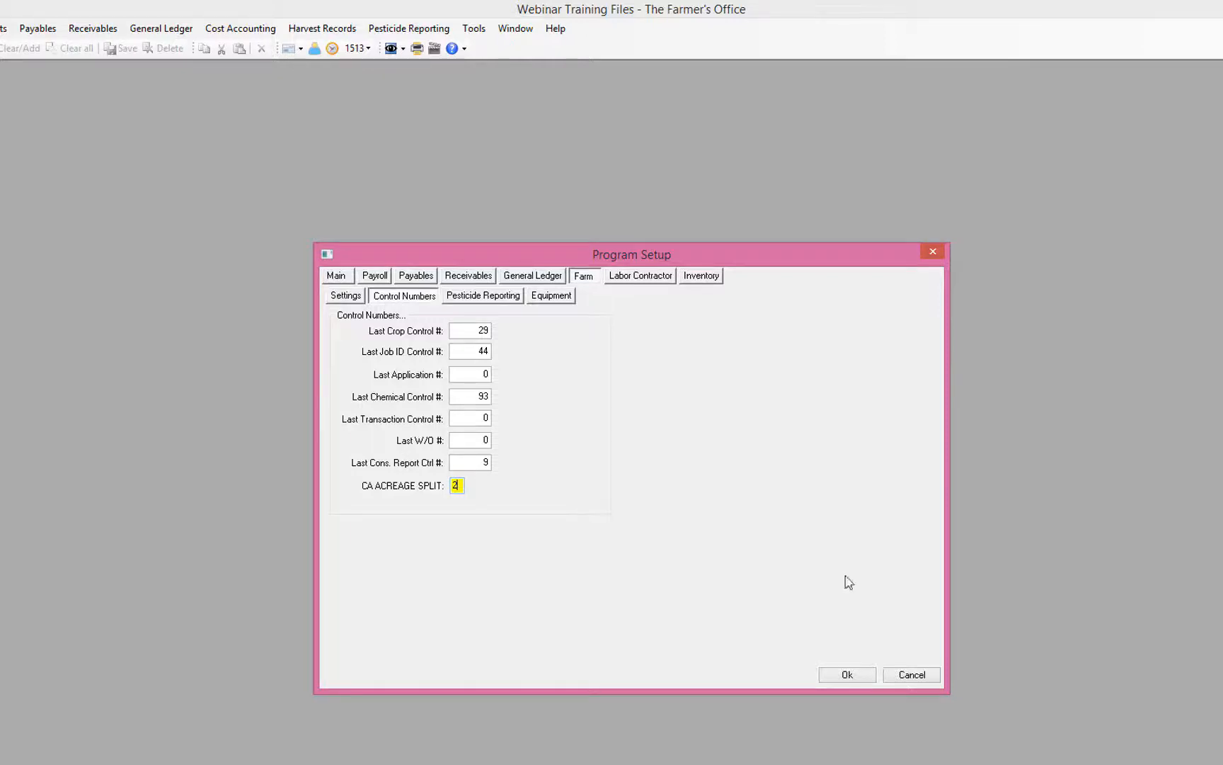
{"action": "left_click", "coordinate": [834, 676]}
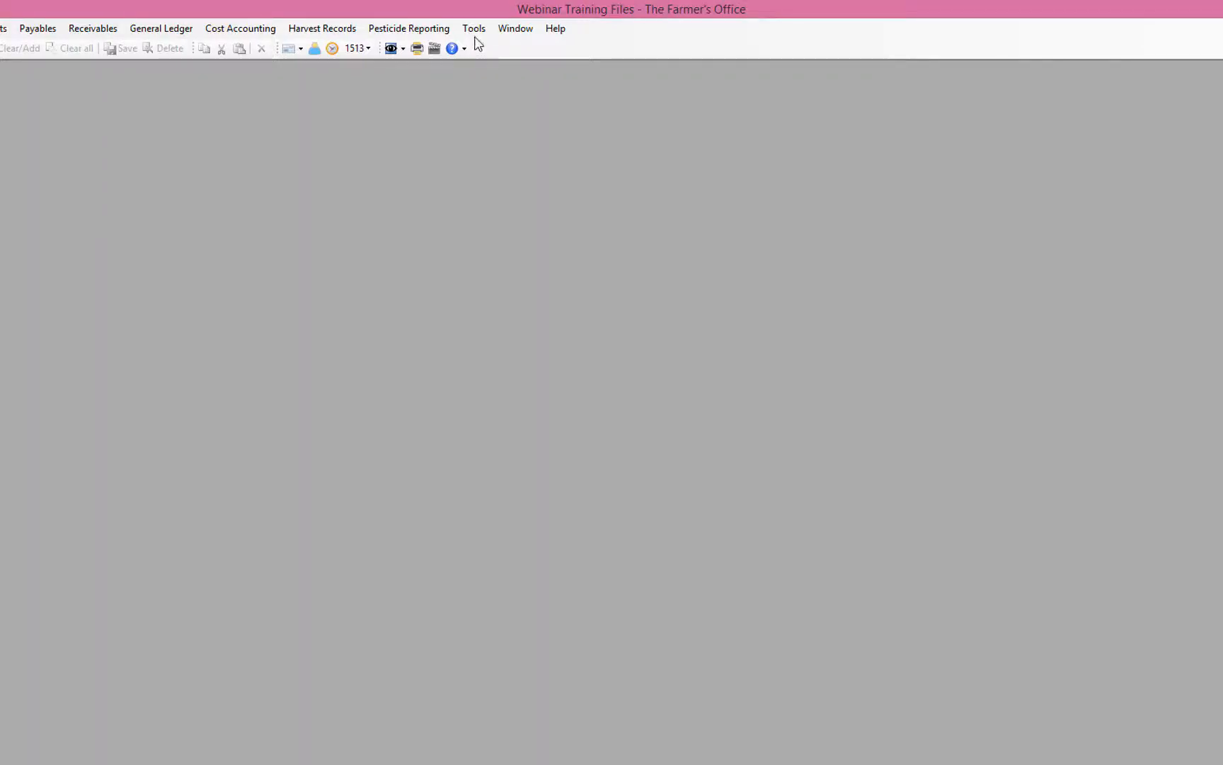
{"action": "left_click", "coordinate": [474, 30]}
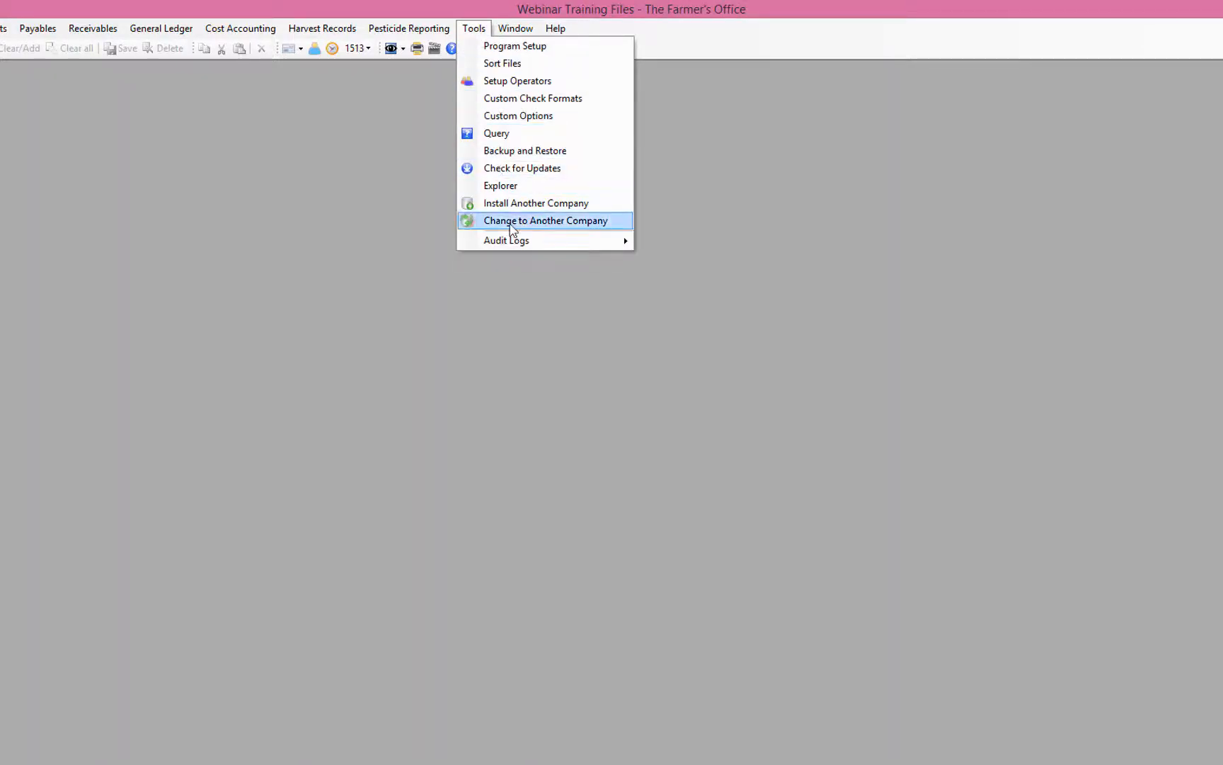
Step: Reload the Webinar Training Files company and bring up the Payables menu
{"action": "left_click", "coordinate": [511, 225]}
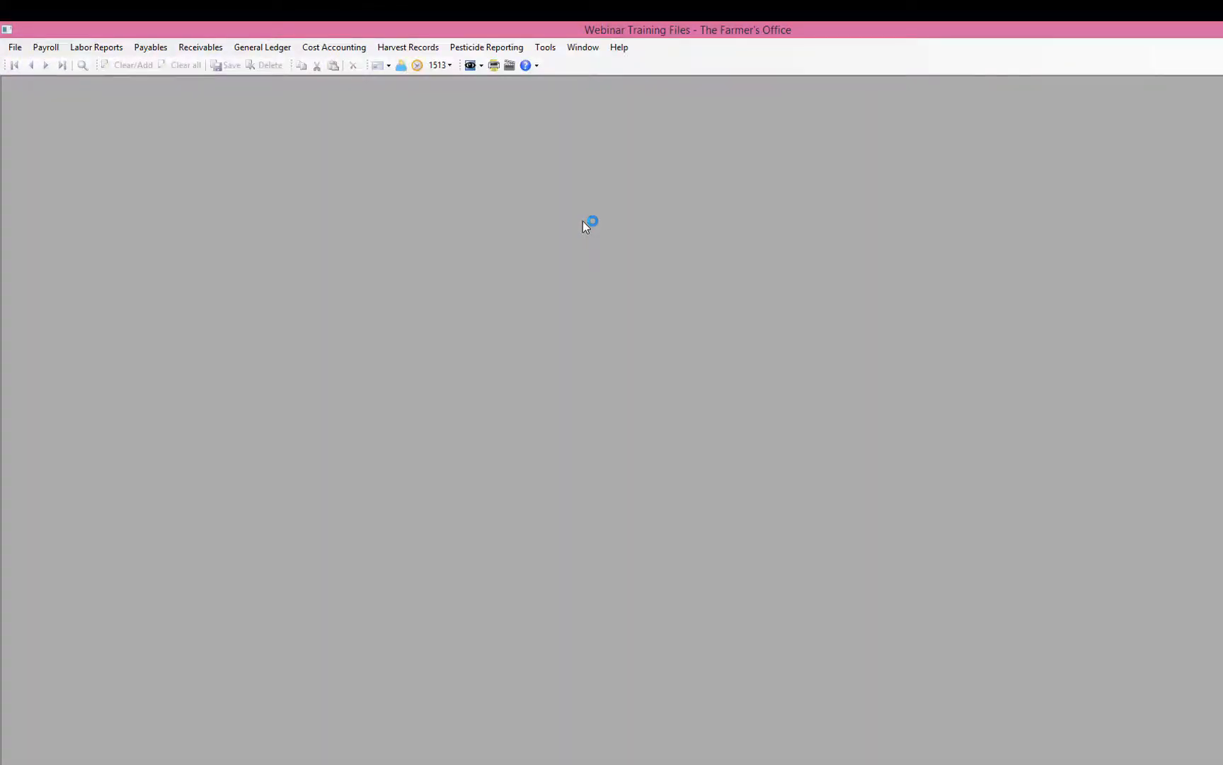
{"action": "left_click", "coordinate": [154, 49]}
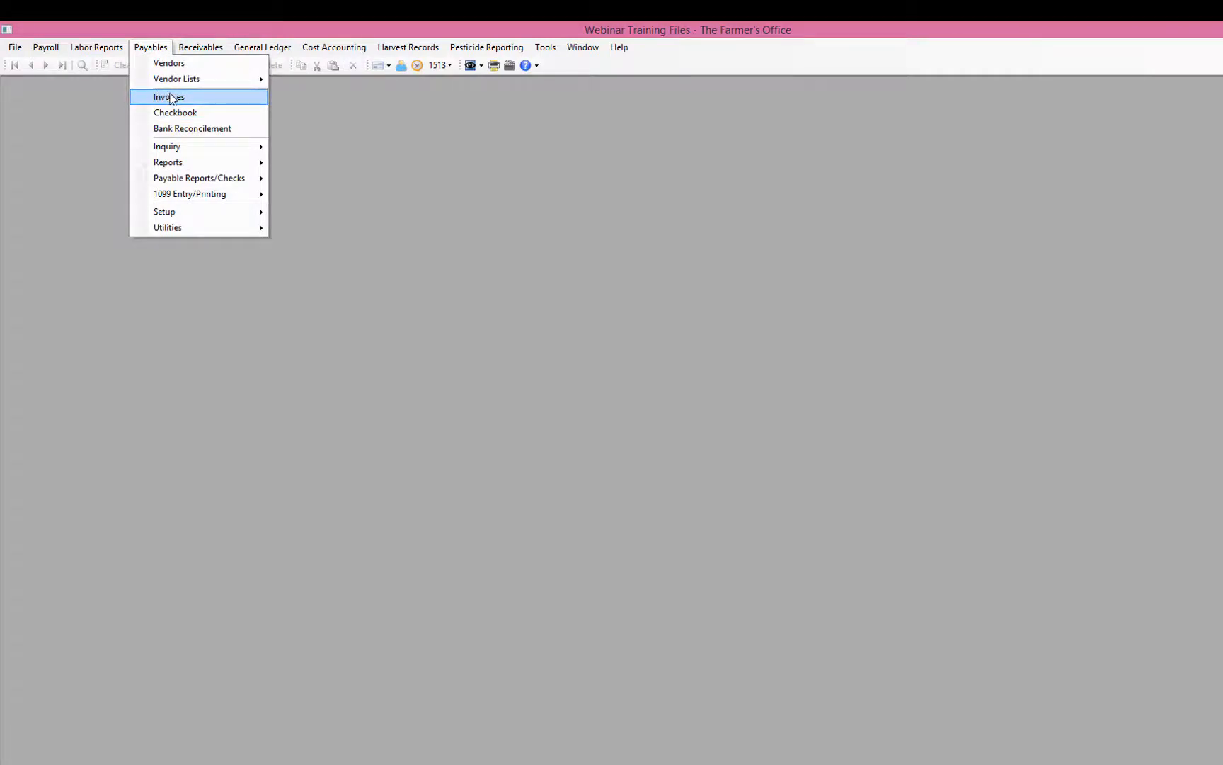
Step: Start a new CPS vendor invoice with its invoice number, dated 08/22/2017
{"action": "left_click", "coordinate": [170, 97]}
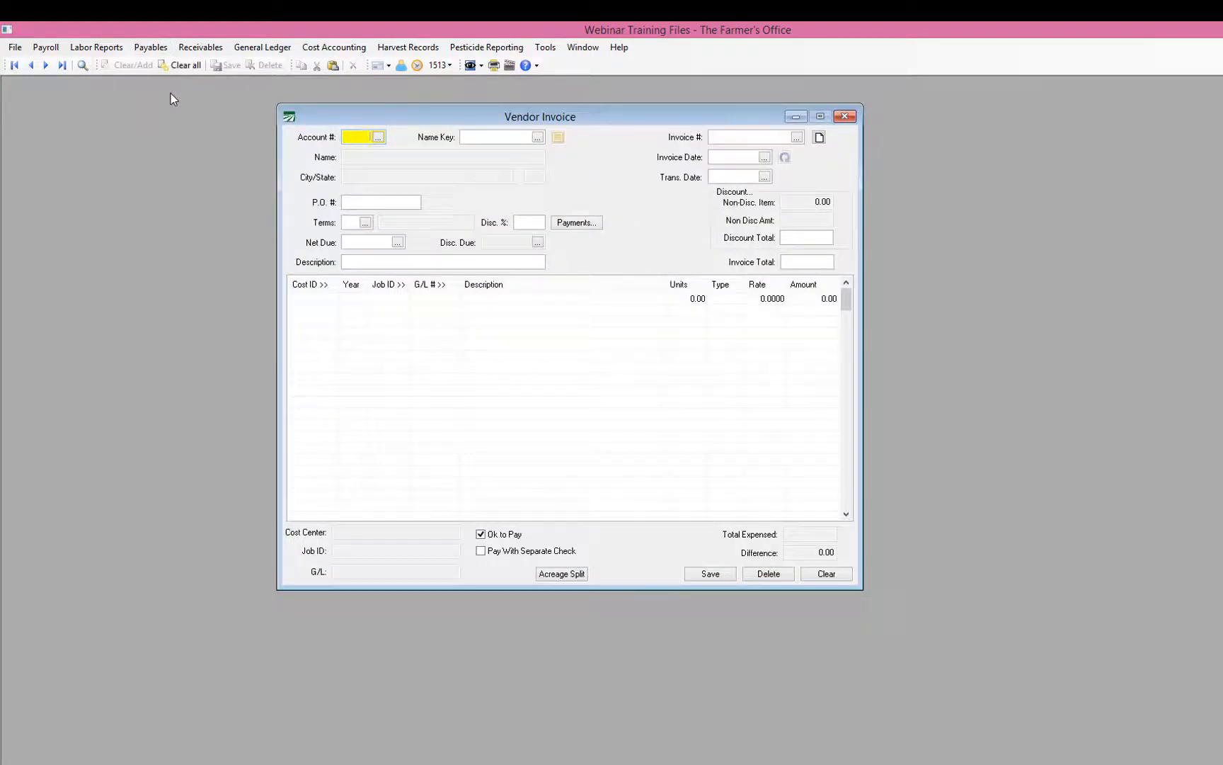
{"action": "key", "text": "Tab"}
{"action": "type", "text": "CPS"}
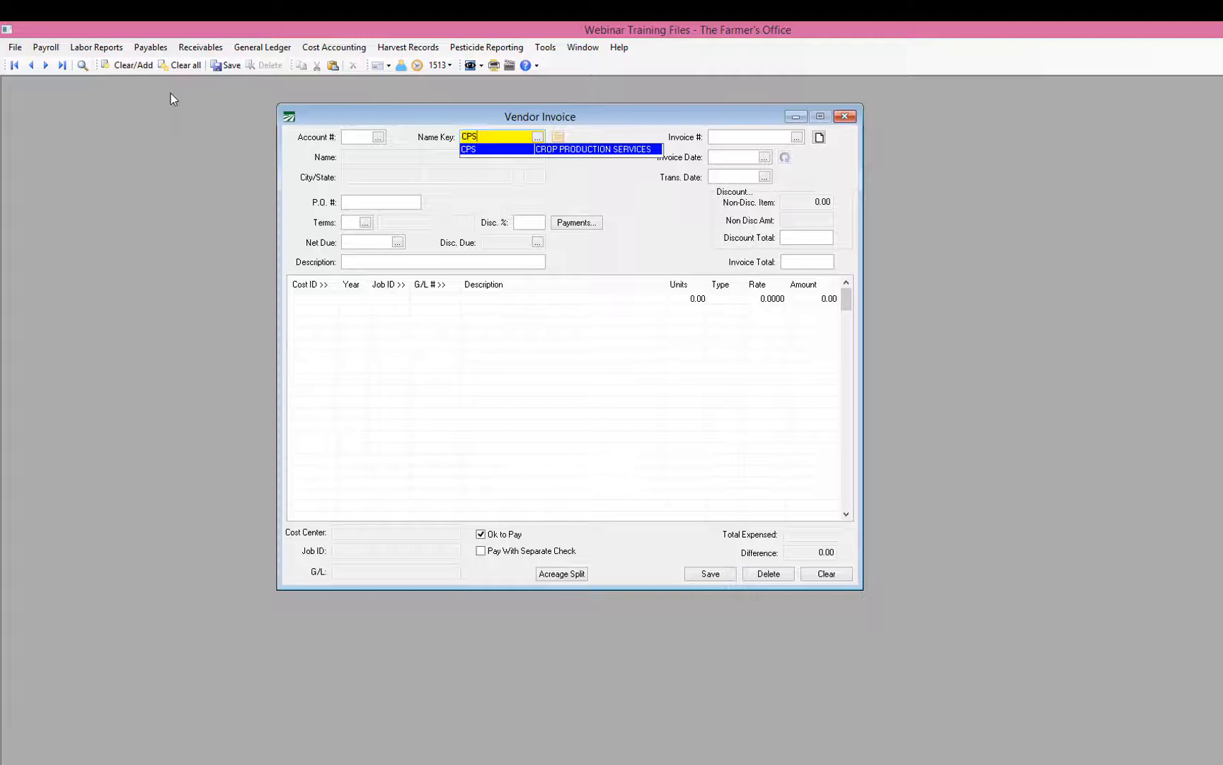
{"action": "key", "text": "Return"}
{"action": "key", "text": "Tab"}
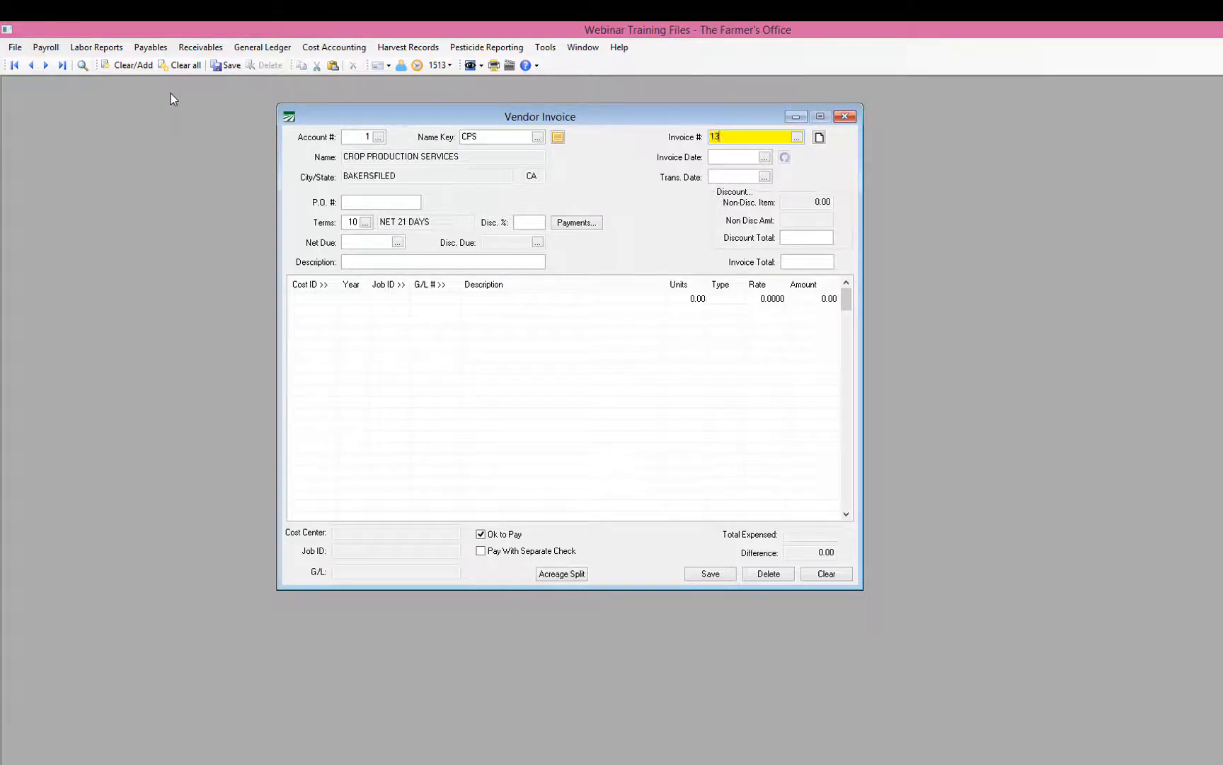
{"action": "type", "text": "13595-"}
{"action": "key", "text": "Tab"}
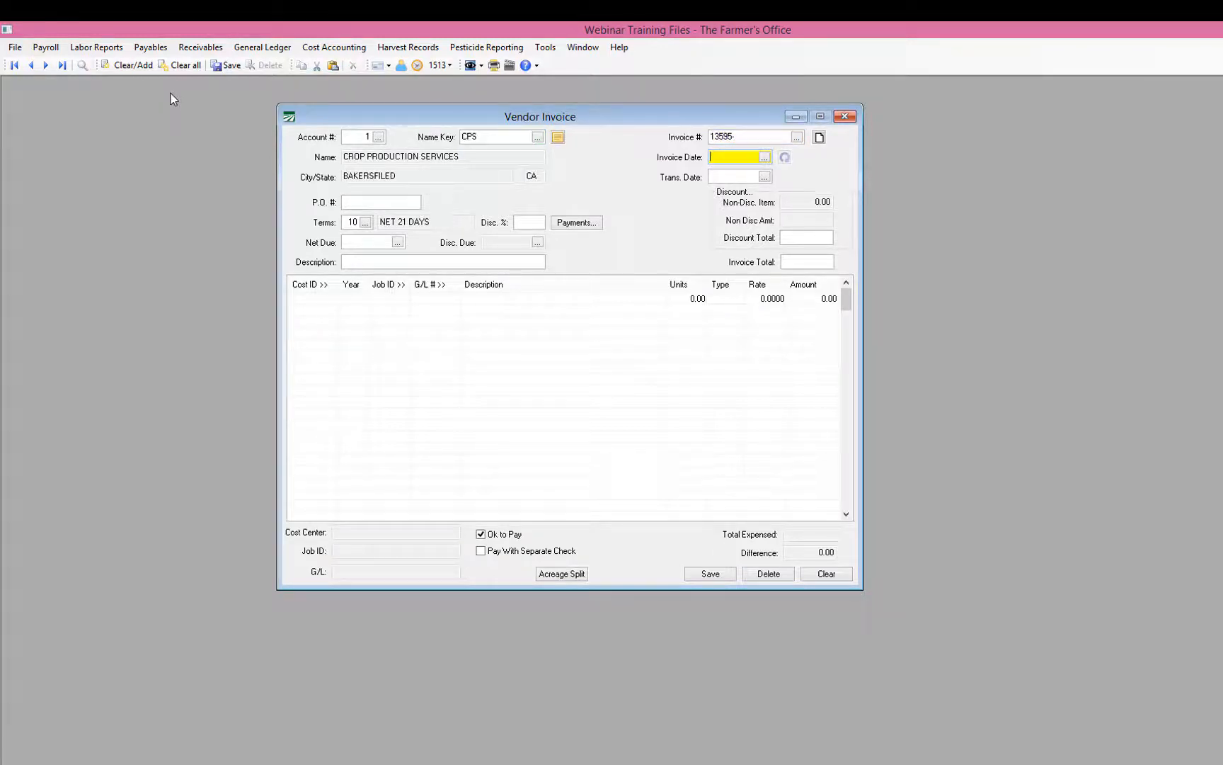
{"action": "key", "text": "F4"}
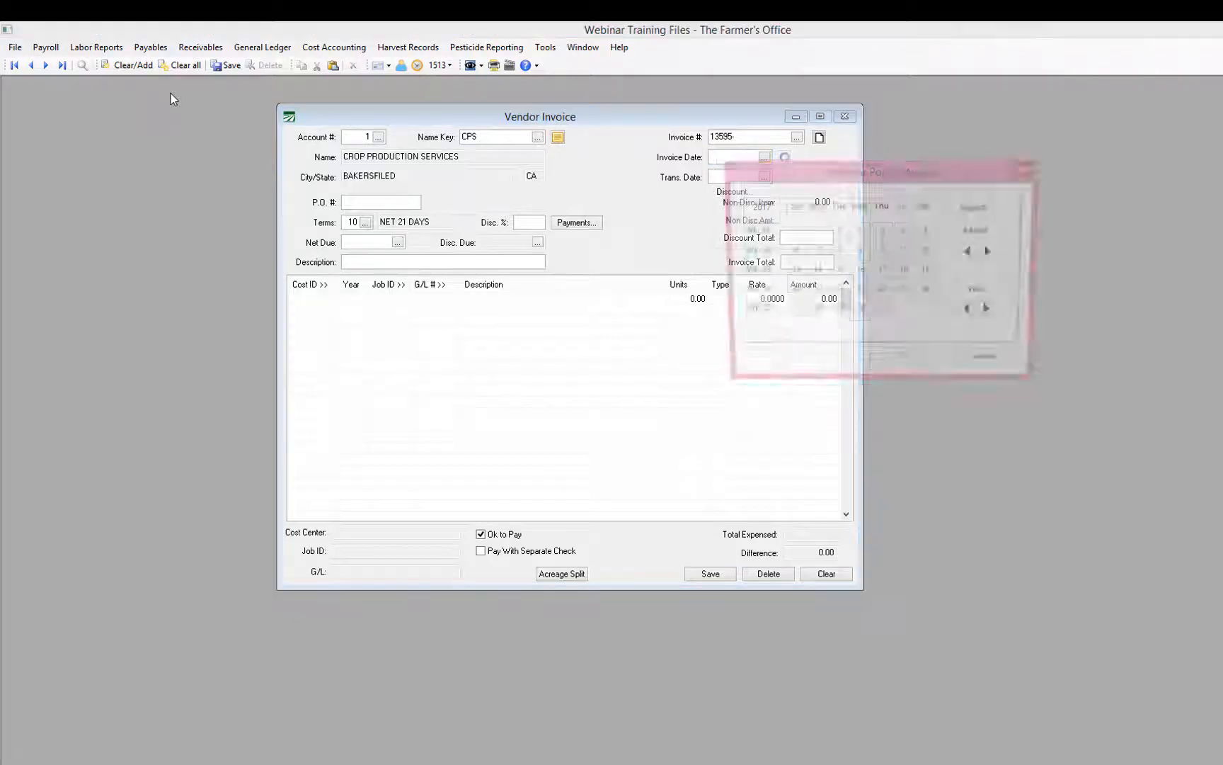
{"action": "key", "text": "Return"}
Step: Enter the vendor account reference as the description and set the invoice total to 9000.00
{"action": "key", "text": "Tab"}
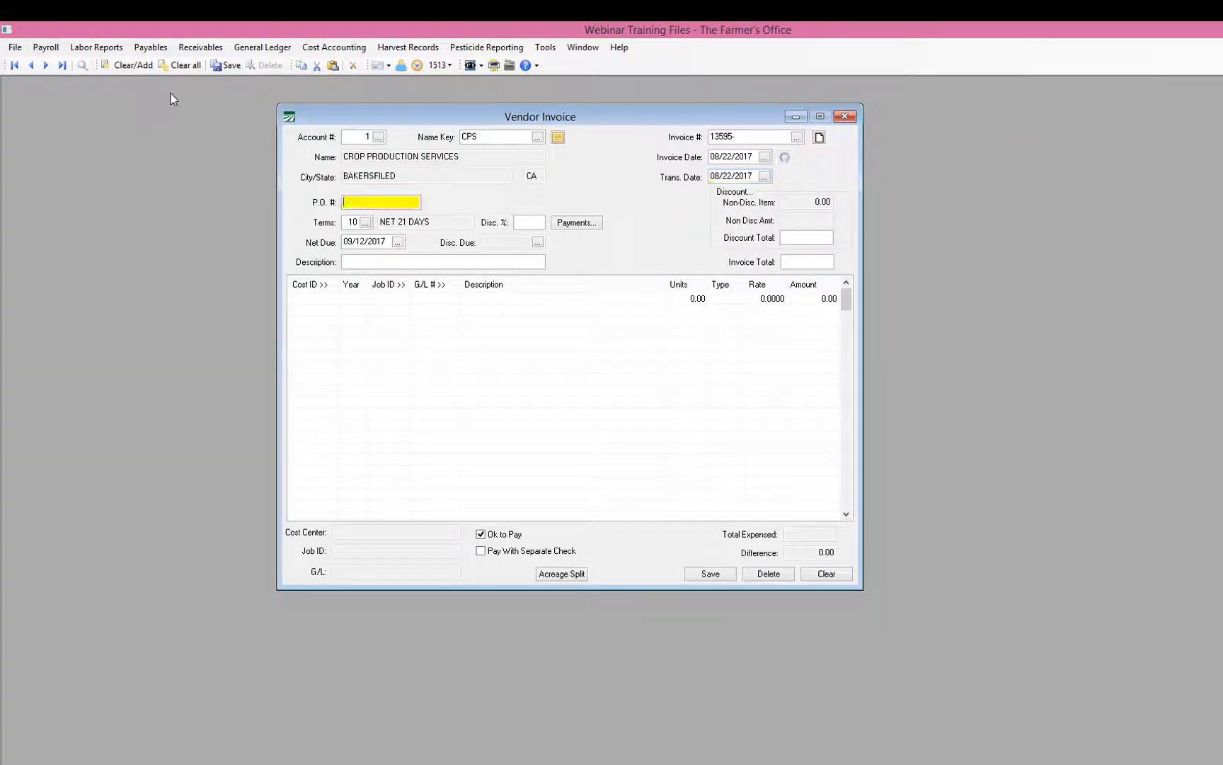
{"action": "key", "text": "Tab"}
{"action": "key", "text": "Tab"}
{"action": "key", "text": "Tab"}
{"action": "key", "text": "Tab"}
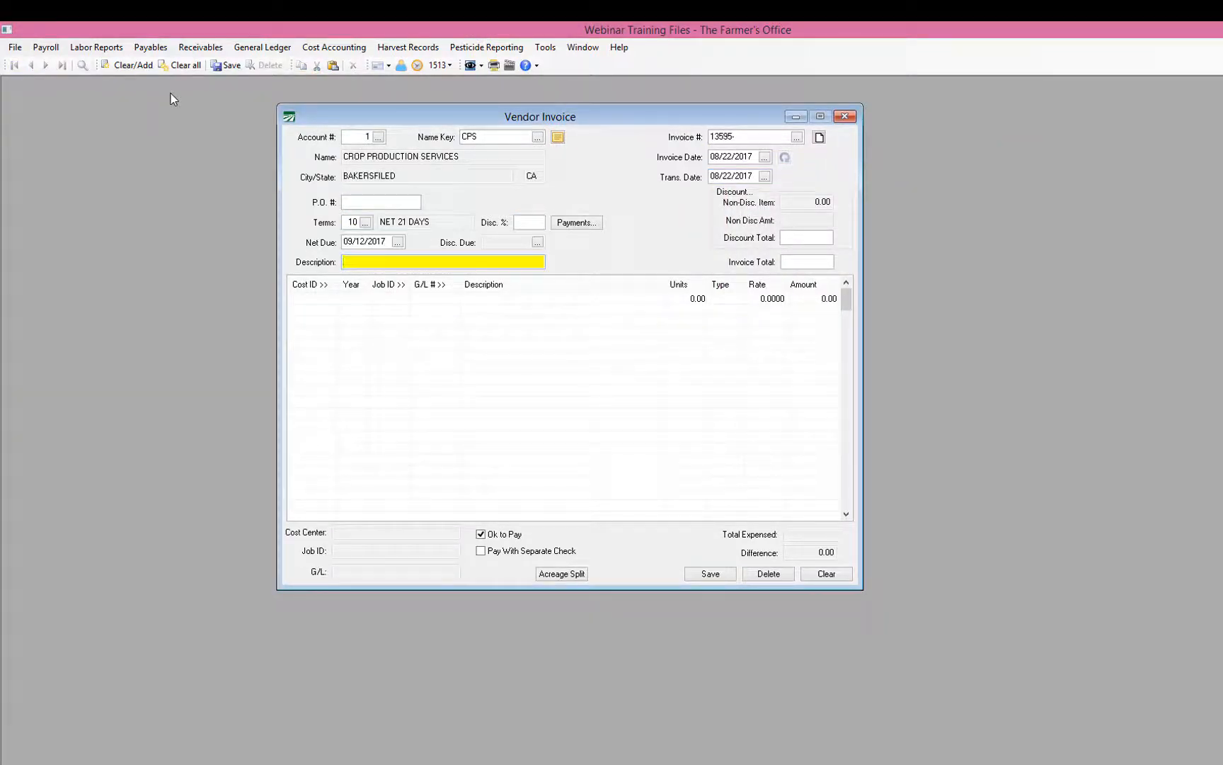
{"action": "key", "text": "Tab"}
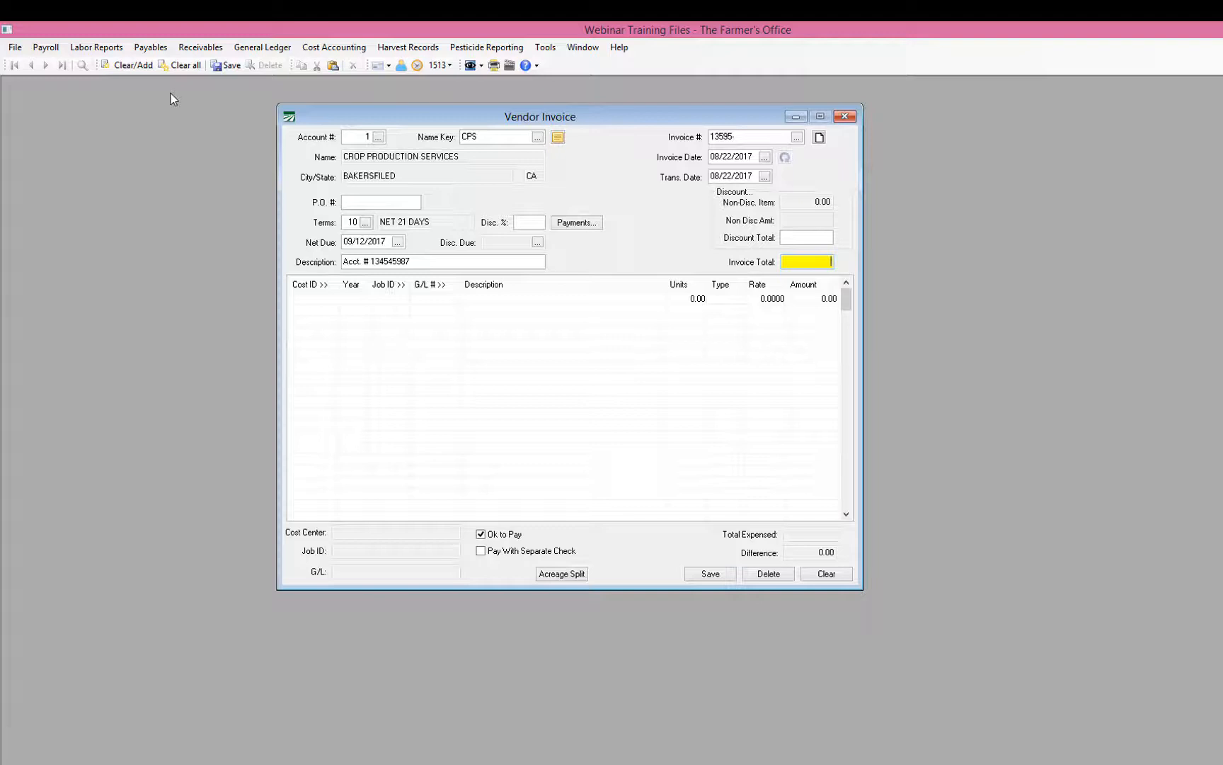
{"action": "key", "text": "Tab"}
{"action": "key", "text": "Tab"}
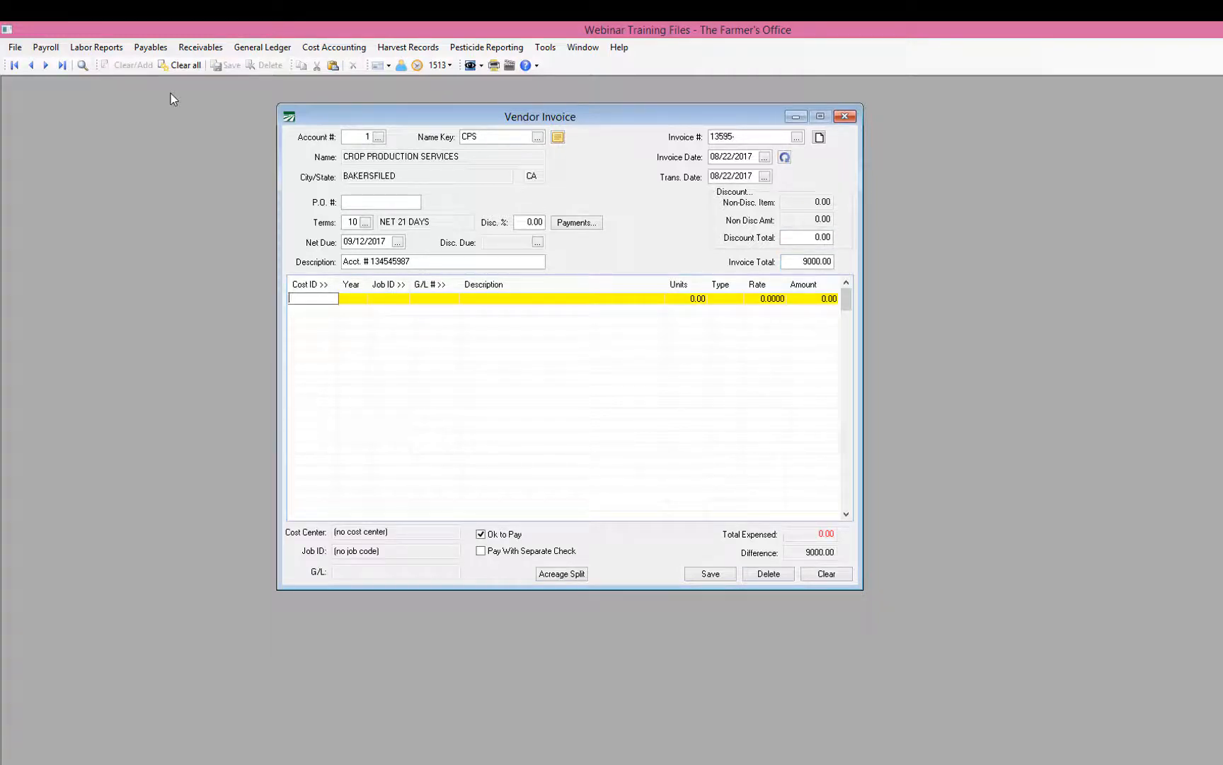
{"action": "left_click", "coordinate": [579, 574]}
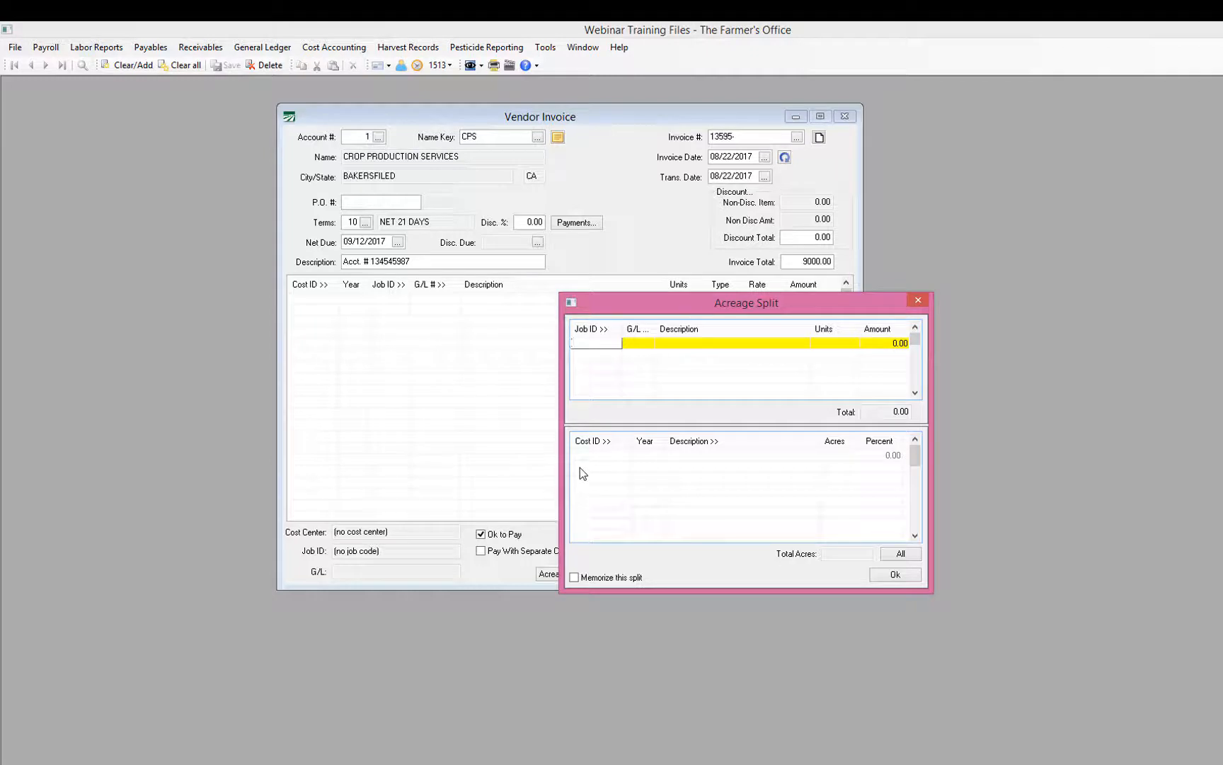
Step: Add a ROUNDUP split line on G/L 622.00, described 'roundup', for 6000.00
{"action": "left_click", "coordinate": [585, 366]}
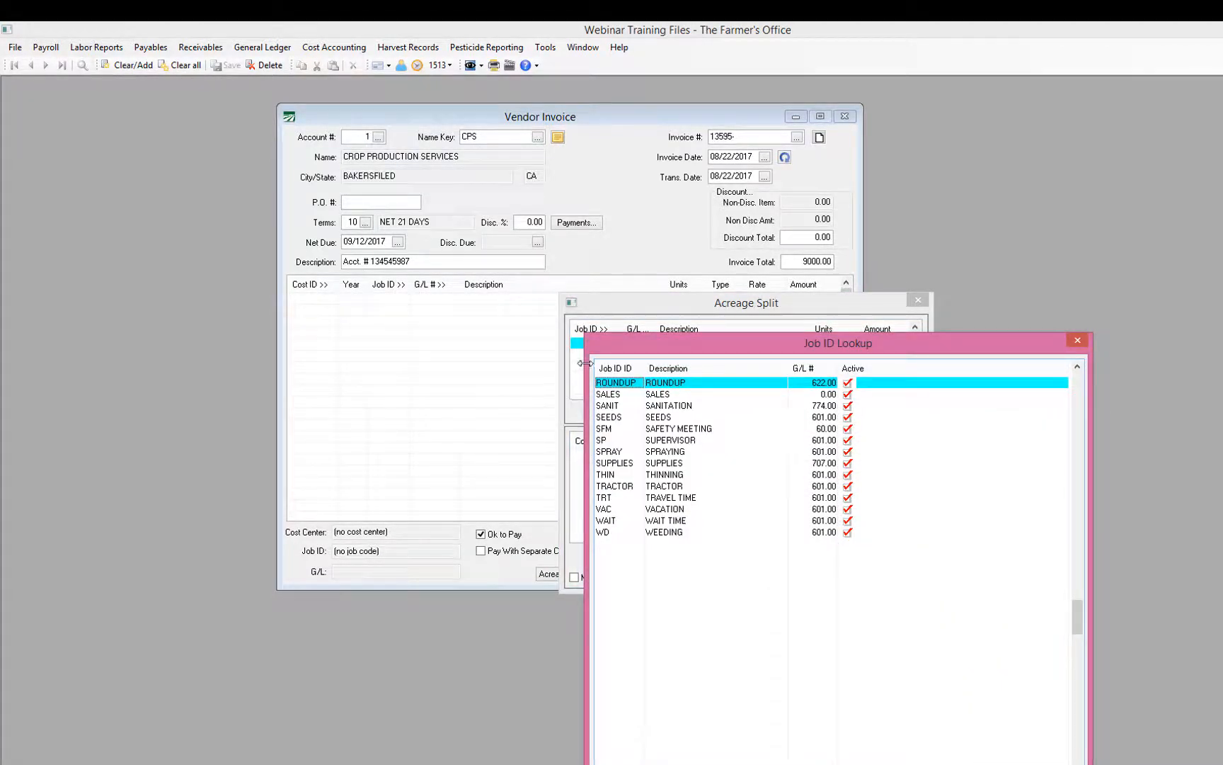
{"action": "key", "text": "Return"}
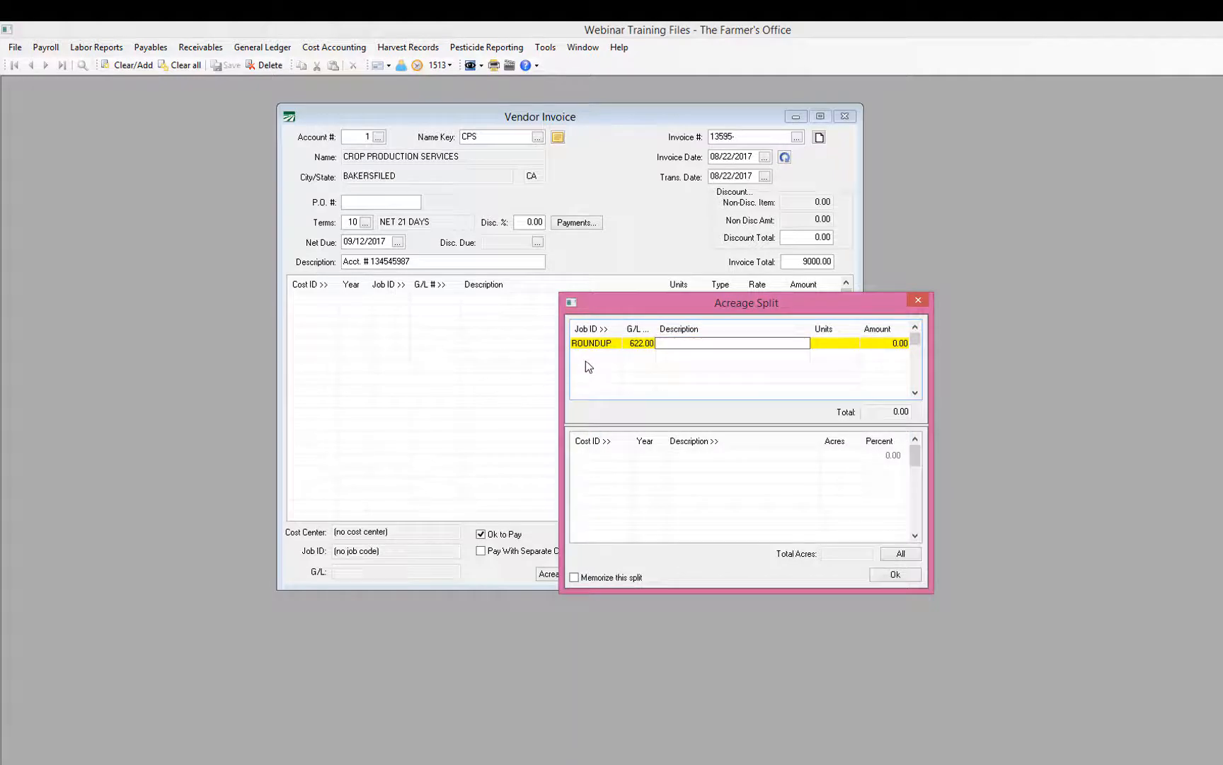
{"action": "key", "text": "shift+Tab"}
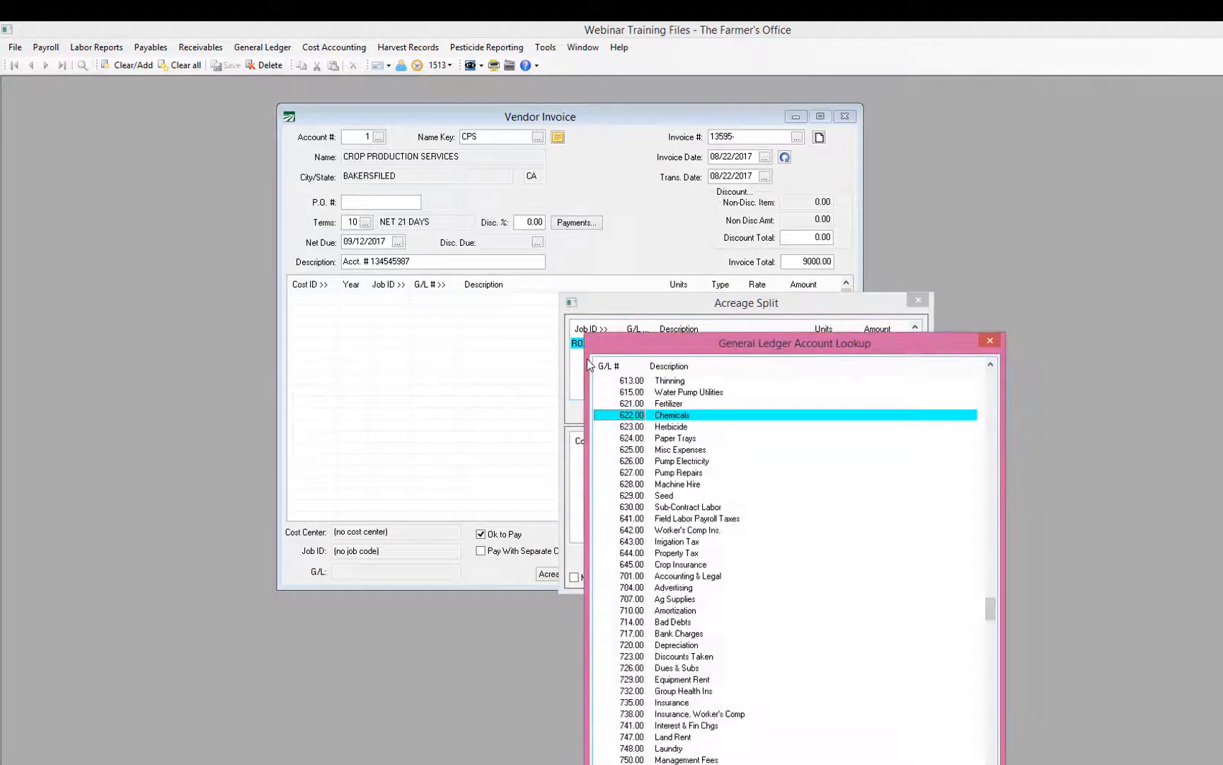
{"action": "key", "text": "Return"}
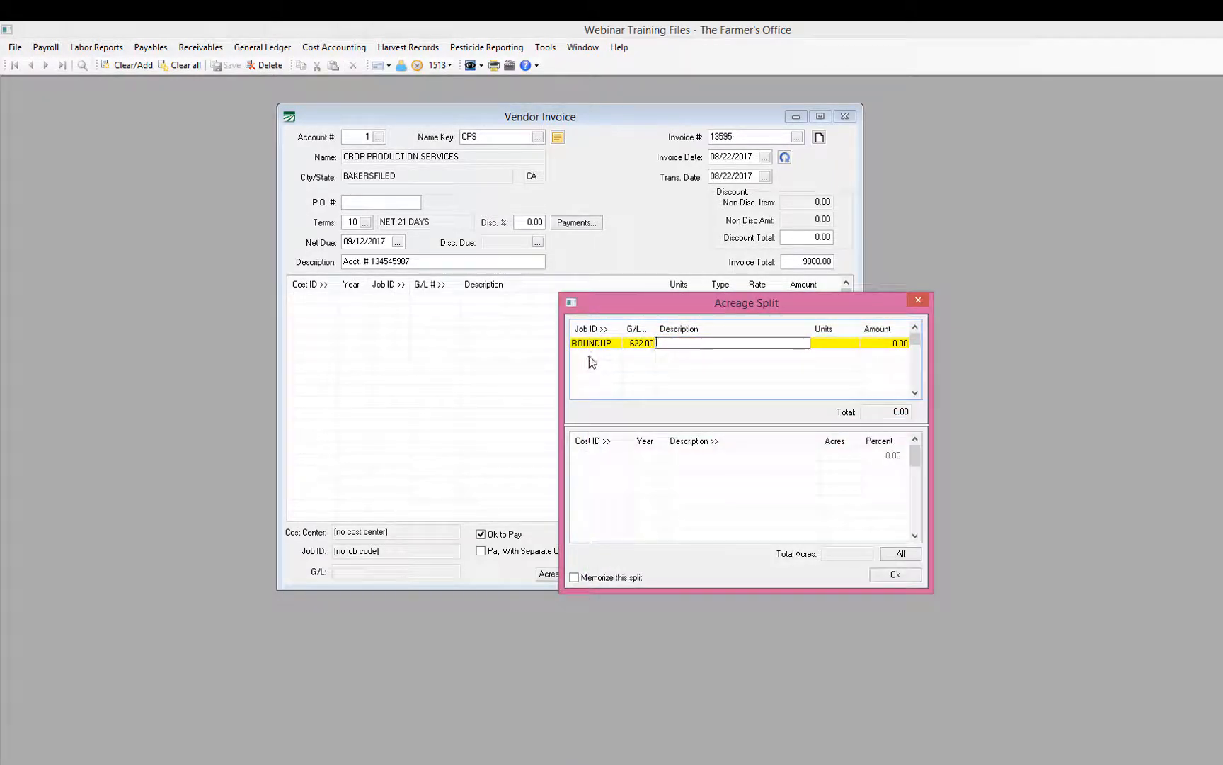
{"action": "type", "text": "roundup"}
{"action": "key", "text": "Tab"}
{"action": "key", "text": "Tab"}
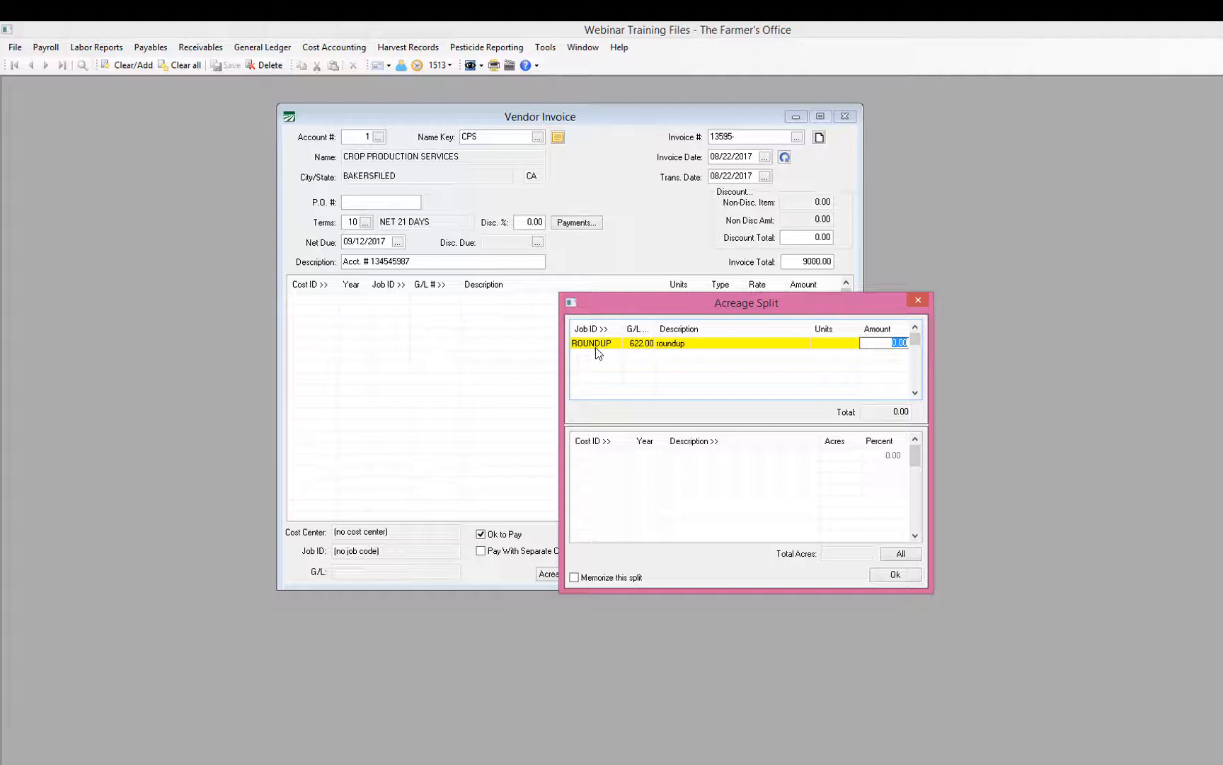
{"action": "type", "text": "6000"}
{"action": "left_click", "coordinate": [600, 347]}
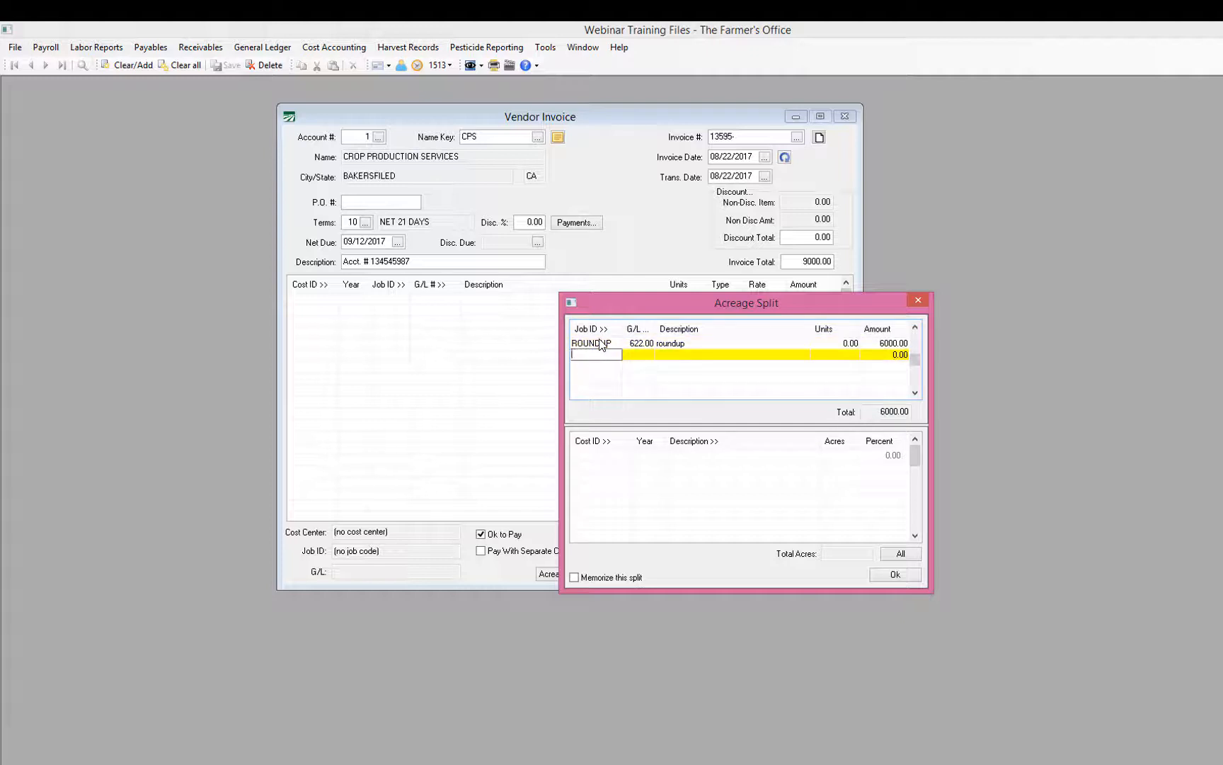
{"action": "left_click", "coordinate": [601, 339]}
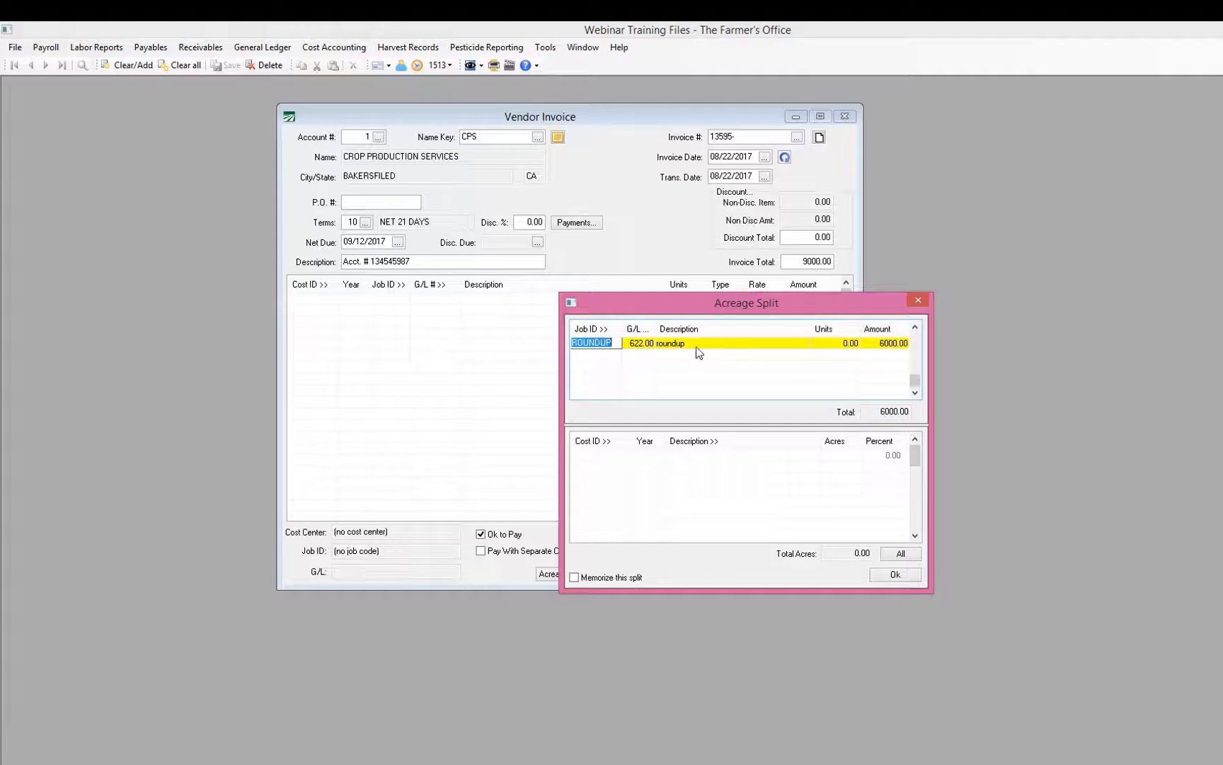
Step: Assign cost centers CT-1A and CT-1B to the ROUNDUP line
{"action": "left_click", "coordinate": [593, 456]}
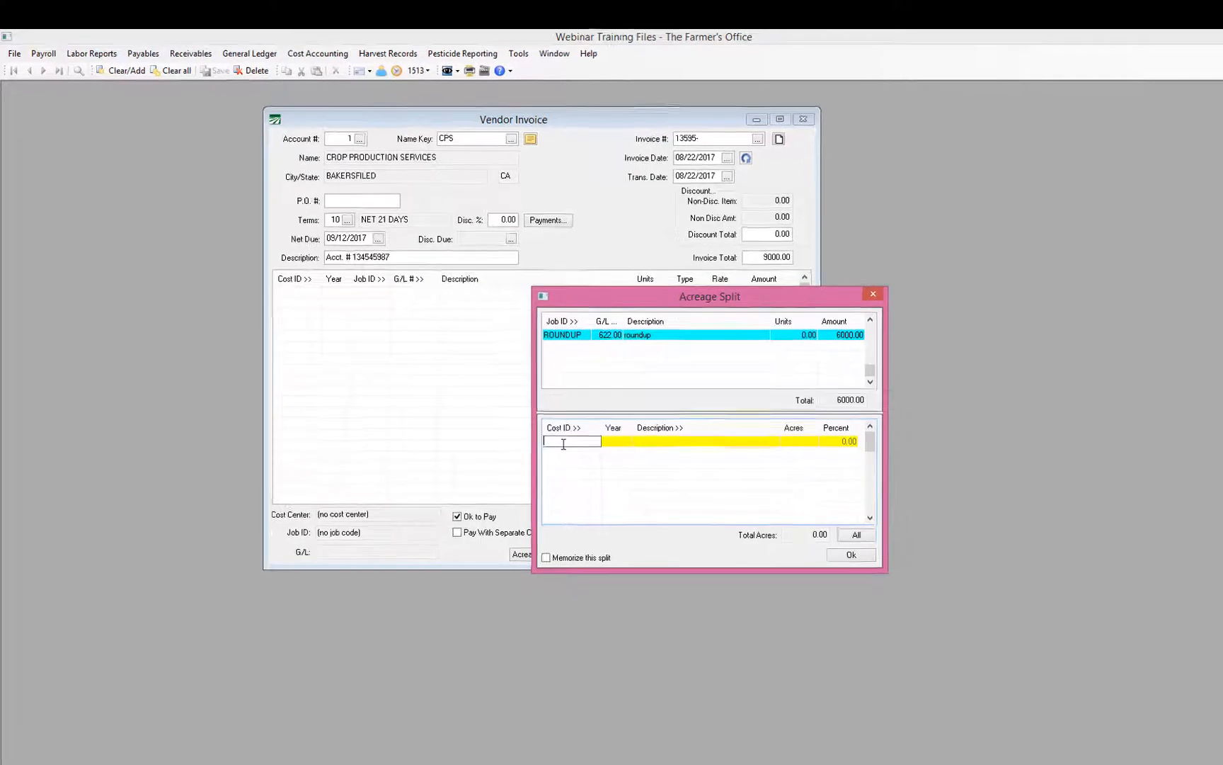
{"action": "key", "text": "F2"}
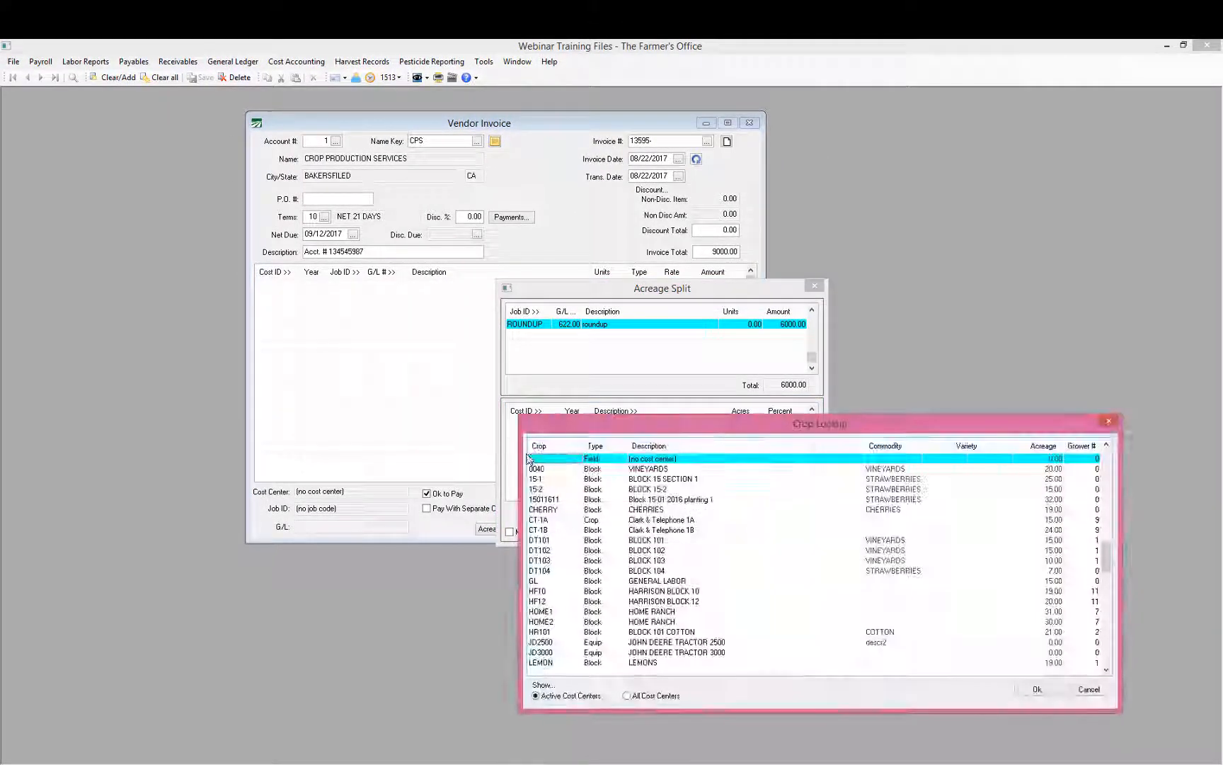
{"action": "key", "text": "Down"}
{"action": "key", "text": "Down"}
{"action": "key", "text": "Down"}
{"action": "key", "text": "Down"}
{"action": "key", "text": "Down"}
{"action": "key", "text": "Down"}
{"action": "key", "text": "Return"}
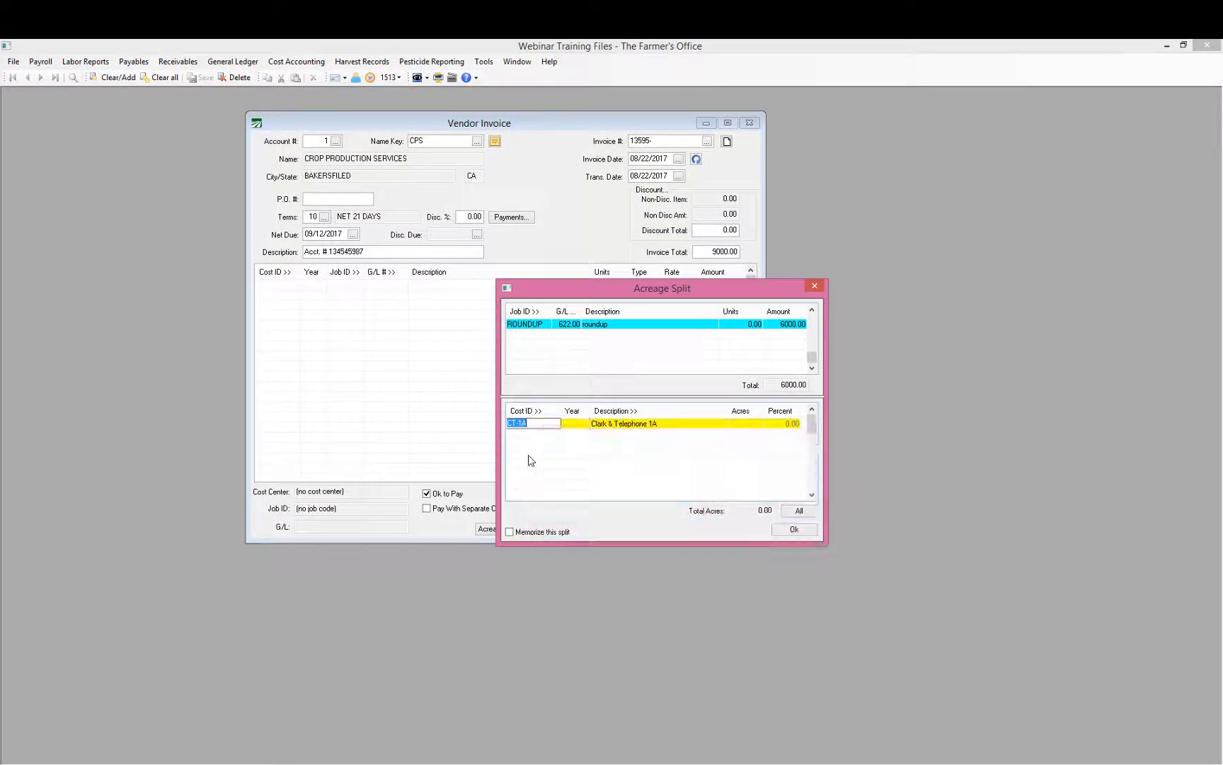
{"action": "key", "text": "Tab"}
{"action": "key", "text": "Tab"}
{"action": "key", "text": "Tab"}
{"action": "key", "text": "Tab"}
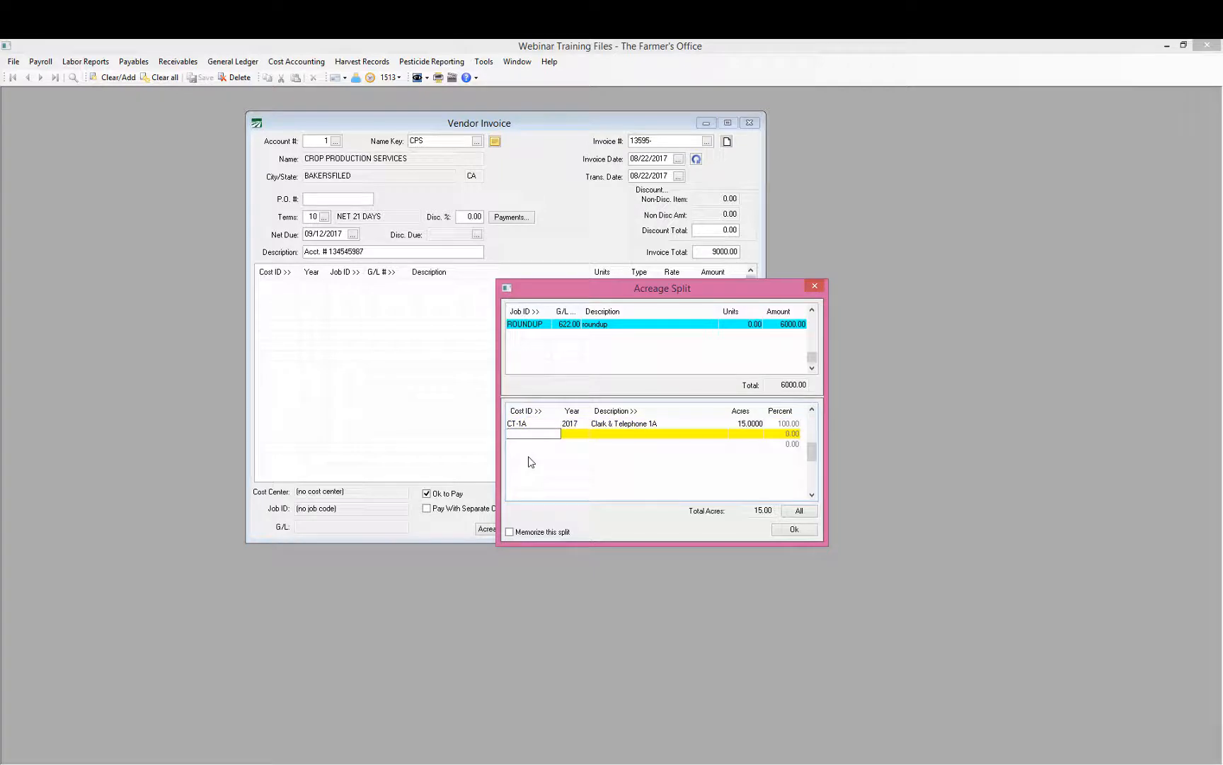
{"action": "key", "text": "F2"}
{"action": "key", "text": "Down"}
{"action": "key", "text": "Down"}
{"action": "key", "text": "Down"}
{"action": "key", "text": "Down"}
{"action": "key", "text": "Down"}
{"action": "key", "text": "Down"}
{"action": "key", "text": "Down"}
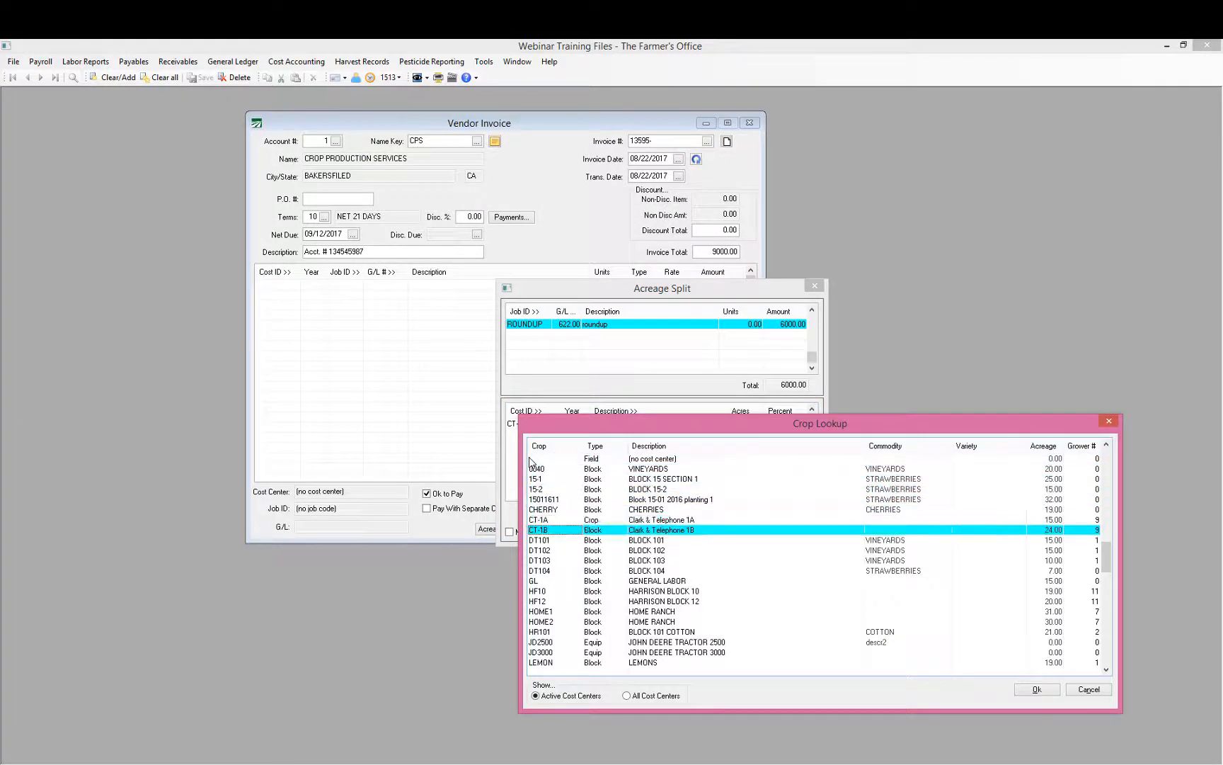
{"action": "key", "text": "Return"}
{"action": "key", "text": "Tab"}
{"action": "key", "text": "Tab"}
{"action": "key", "text": "Tab"}
{"action": "key", "text": "Tab"}
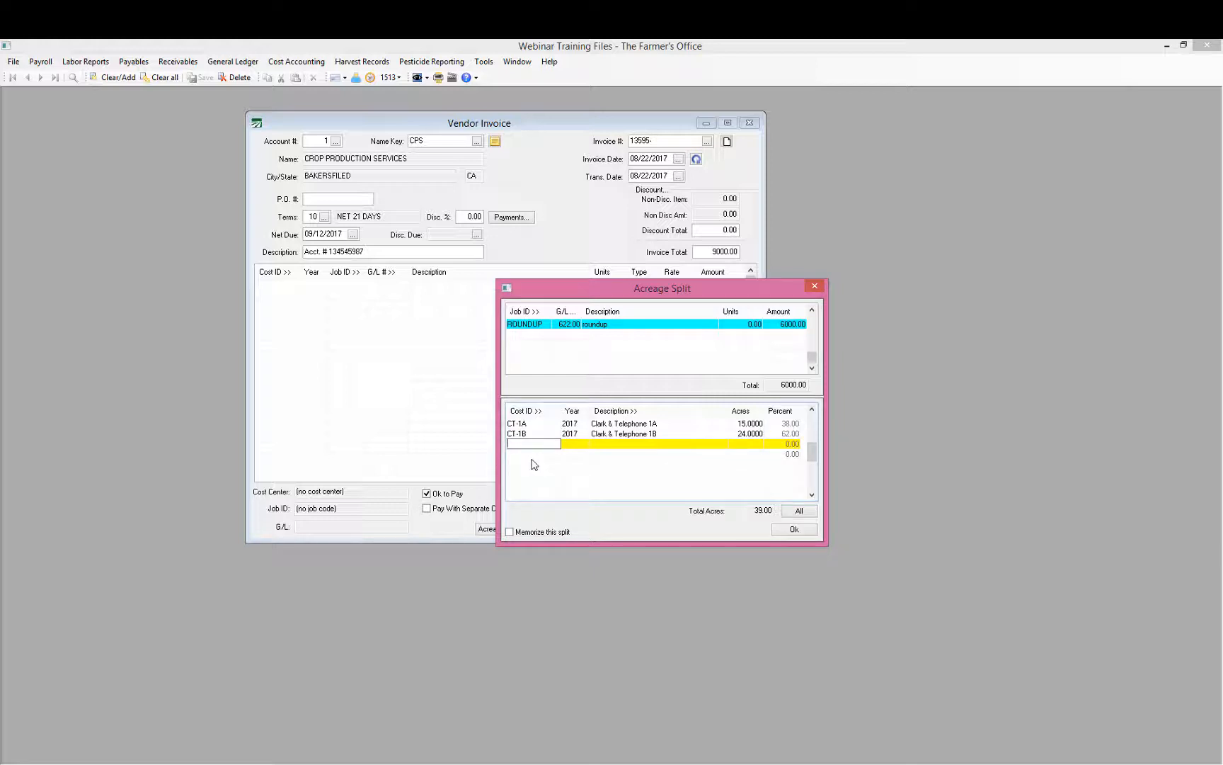
Step: Add a SEEDS job line described 'seed' for 3000.00
{"action": "left_click", "coordinate": [536, 334]}
{"action": "double_click", "coordinate": [536, 334]}
{"action": "type", "text": "s"}
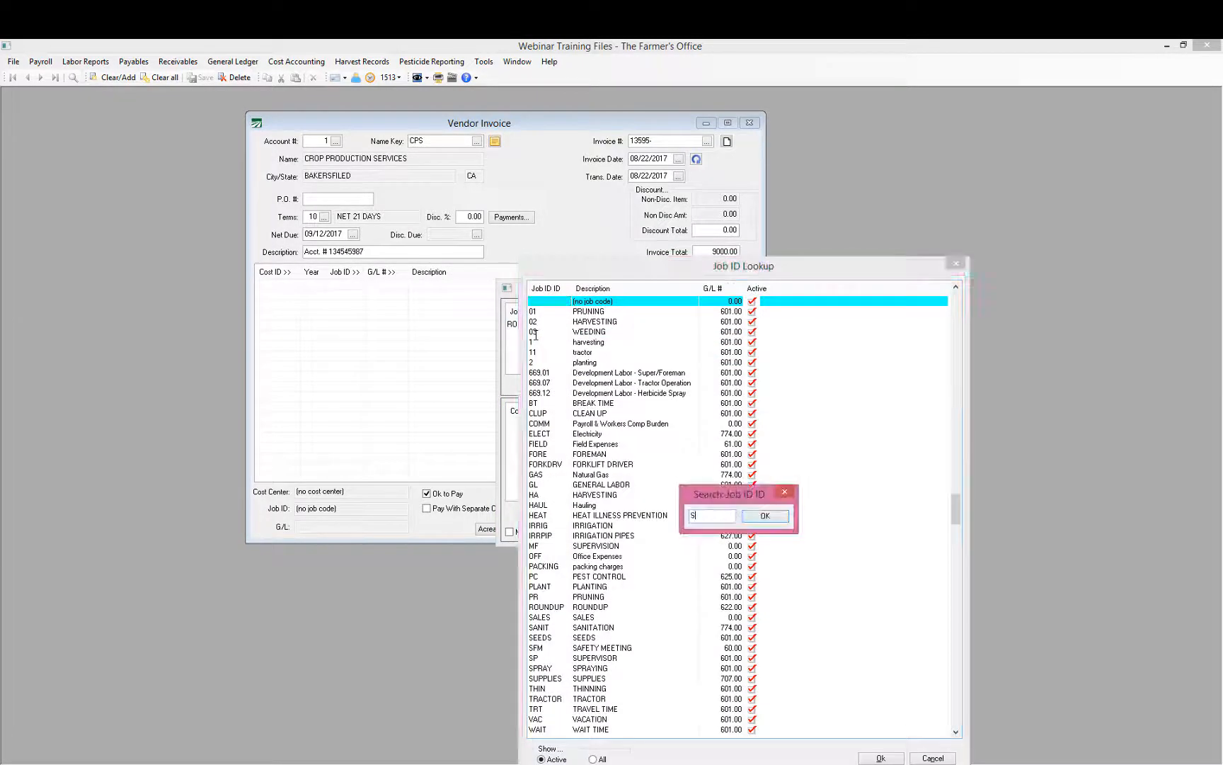
{"action": "key", "text": "Return"}
{"action": "key", "text": "Down"}
{"action": "key", "text": "Down"}
{"action": "key", "text": "Return"}
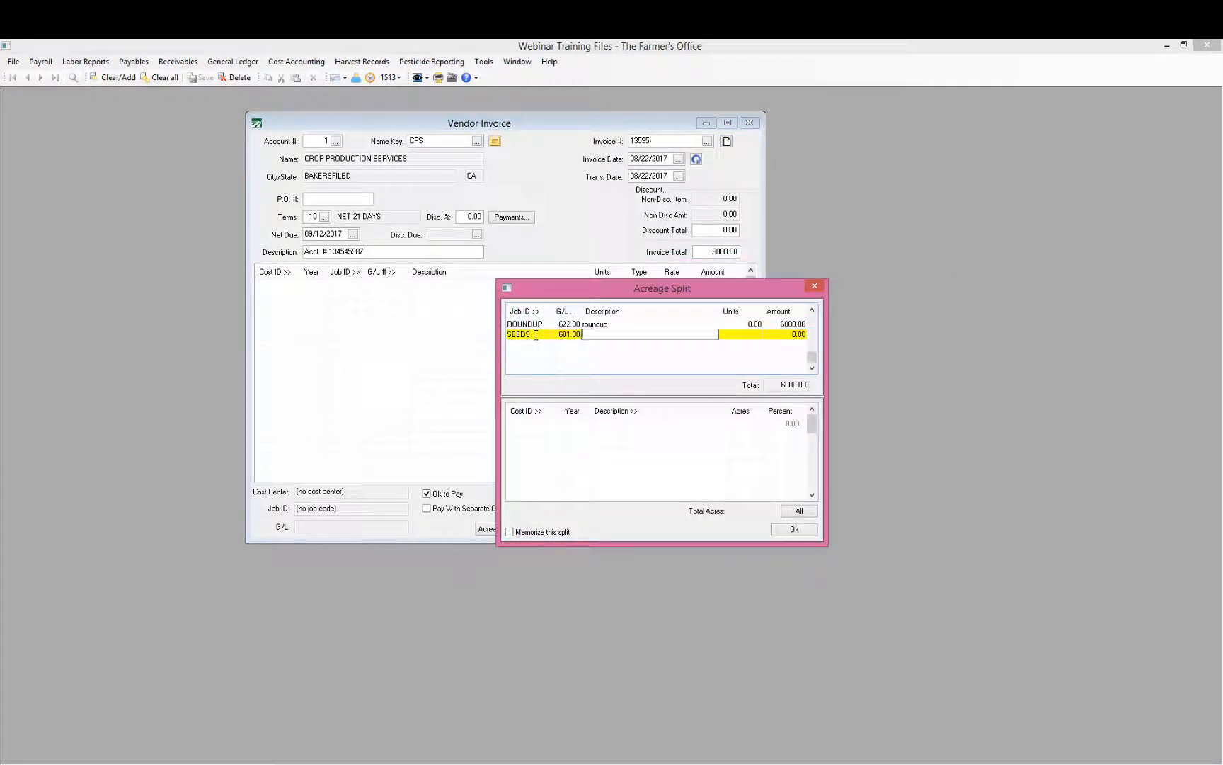
{"action": "type", "text": "seed"}
{"action": "key", "text": "Tab"}
{"action": "key", "text": "Tab"}
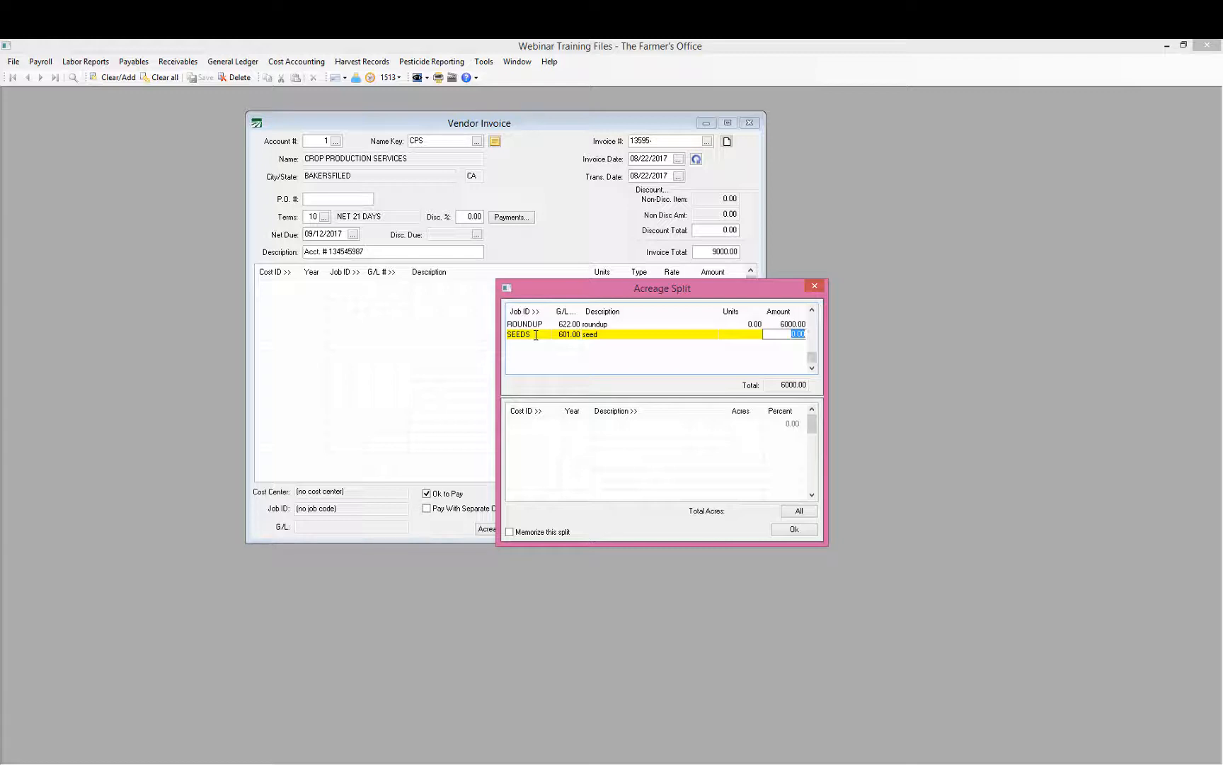
{"action": "type", "text": "300"}
{"action": "key", "text": "Return"}
{"action": "left_click", "coordinate": [536, 335]}
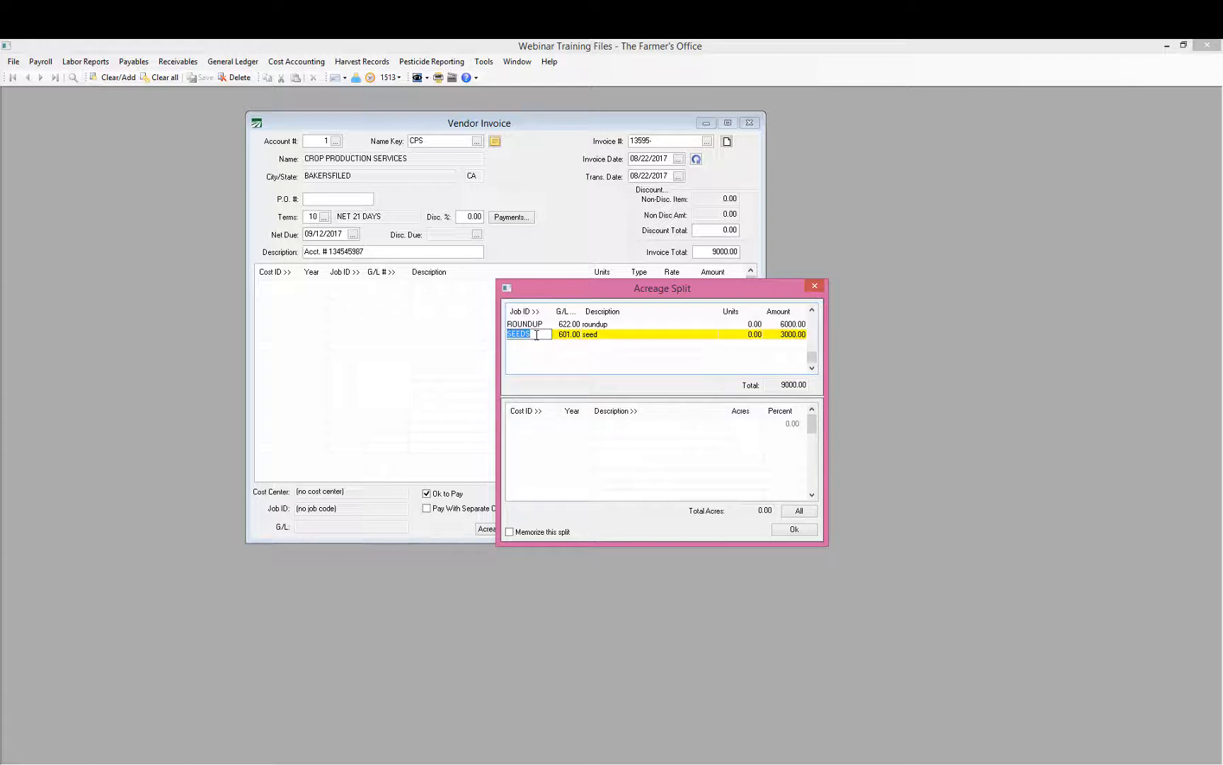
Step: Assign HOME1 and HOME2 (30 acres) as cost centers for the SEEDS line
{"action": "left_click", "coordinate": [541, 423]}
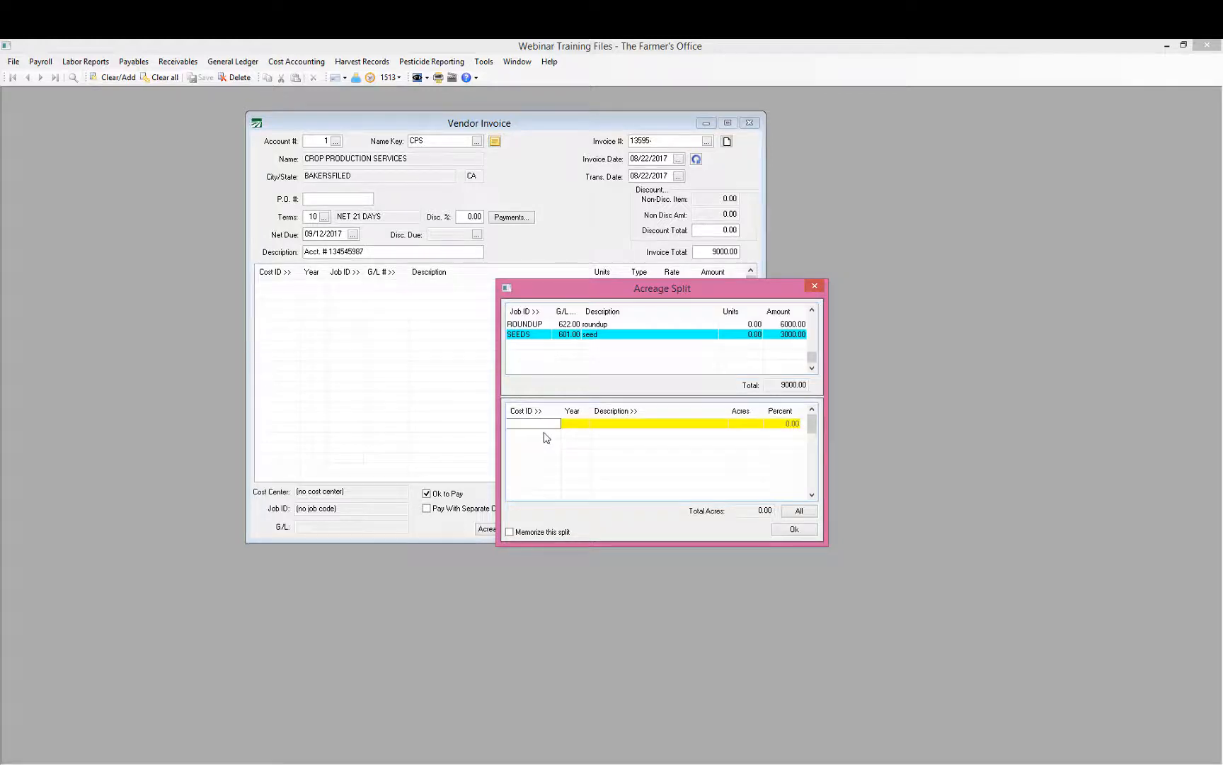
{"action": "key", "text": "F2"}
{"action": "key", "text": "Down"}
{"action": "key", "text": "Down"}
{"action": "key", "text": "Down"}
{"action": "key", "text": "Down"}
{"action": "key", "text": "Down"}
{"action": "key", "text": "Down"}
{"action": "key", "text": "Down"}
{"action": "key", "text": "Down"}
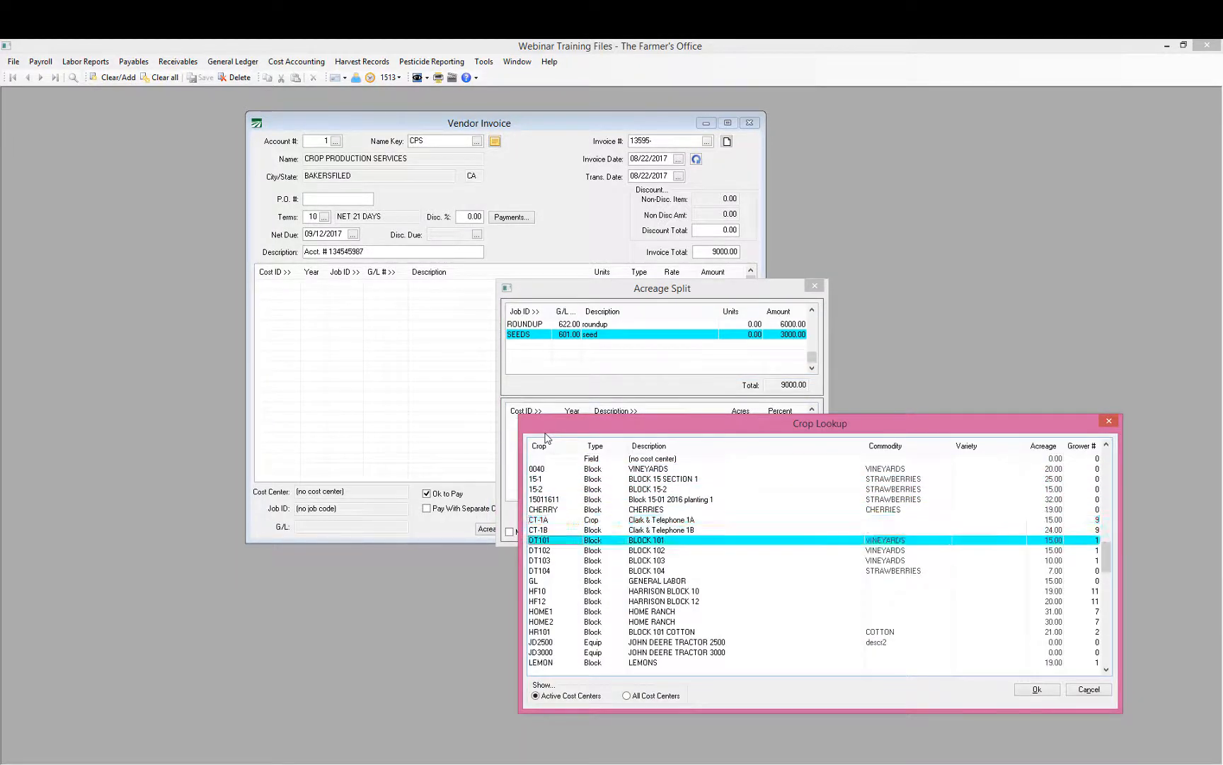
{"action": "key", "text": "Down"}
{"action": "key", "text": "Down"}
{"action": "key", "text": "Down"}
{"action": "key", "text": "Down"}
{"action": "key", "text": "Down"}
{"action": "key", "text": "Down"}
{"action": "key", "text": "Down"}
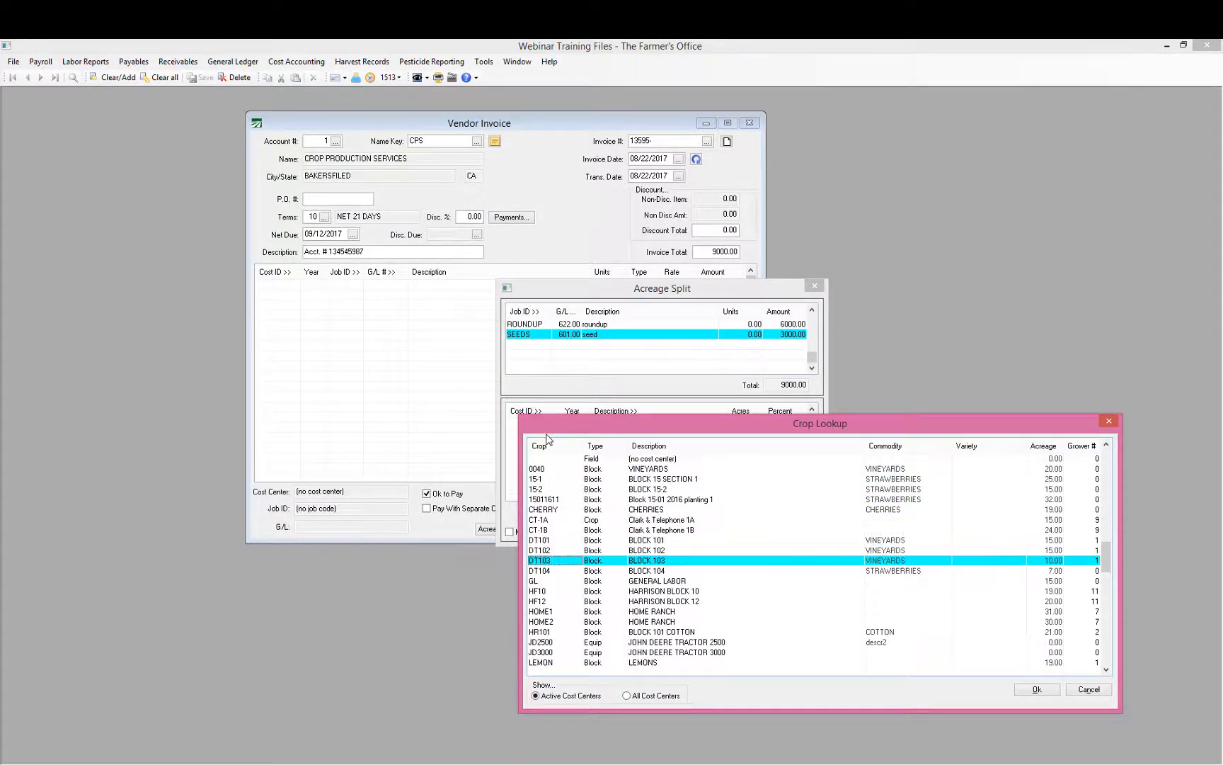
{"action": "key", "text": "Return"}
{"action": "key", "text": "Return"}
{"action": "key", "text": "Return"}
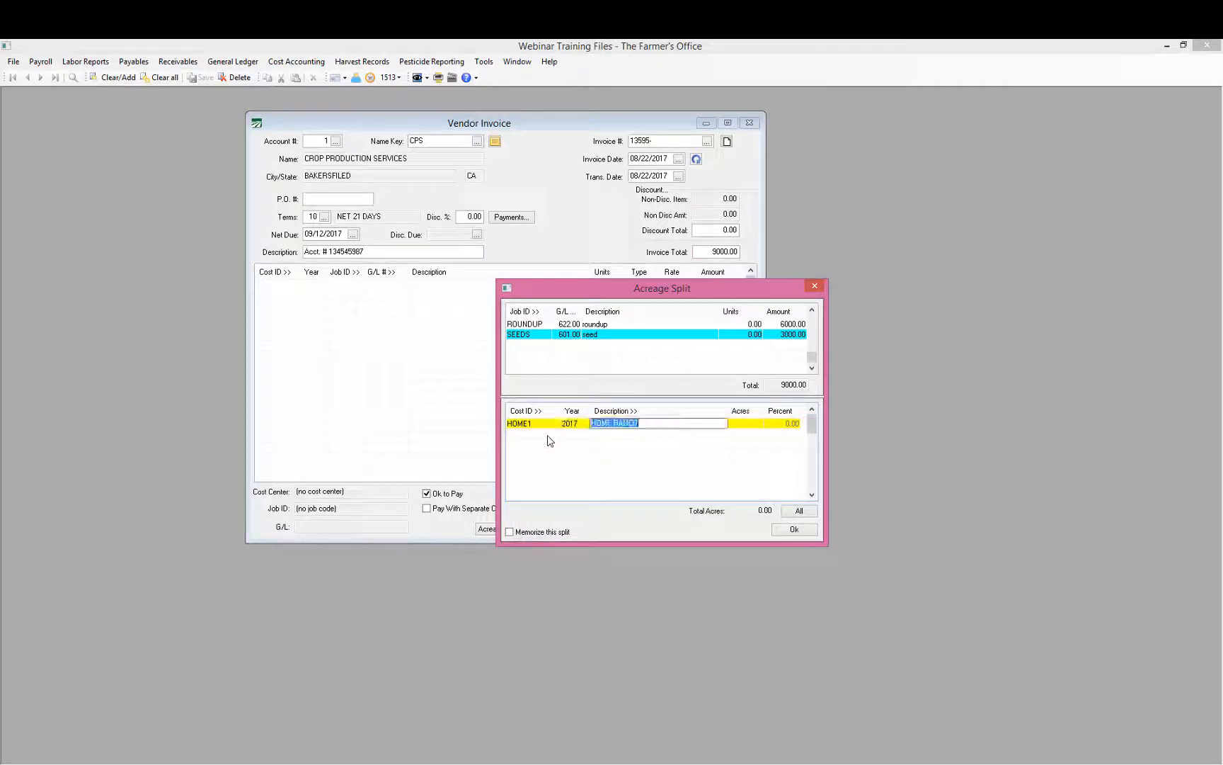
{"action": "key", "text": "Return"}
{"action": "key", "text": "Return"}
{"action": "key", "text": "F2"}
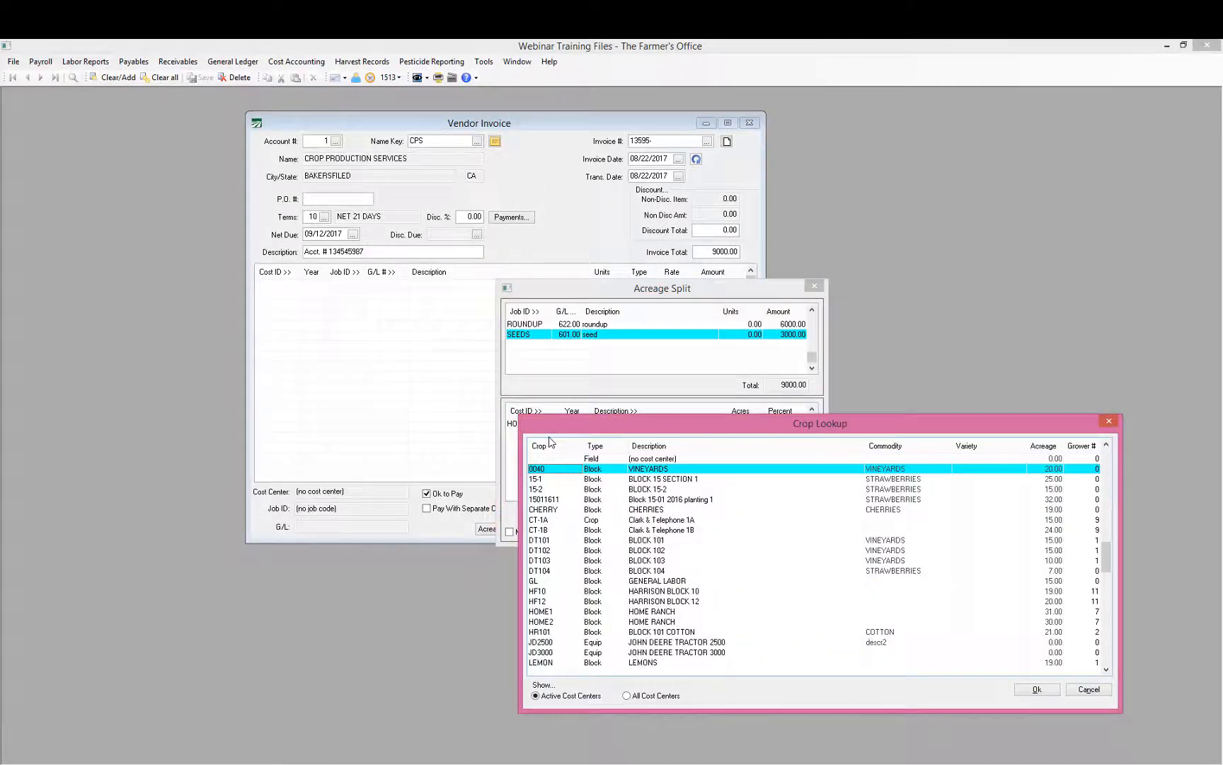
{"action": "type", "text": "h"}
{"action": "key", "text": "Down"}
{"action": "key", "text": "Down"}
{"action": "key", "text": "Down"}
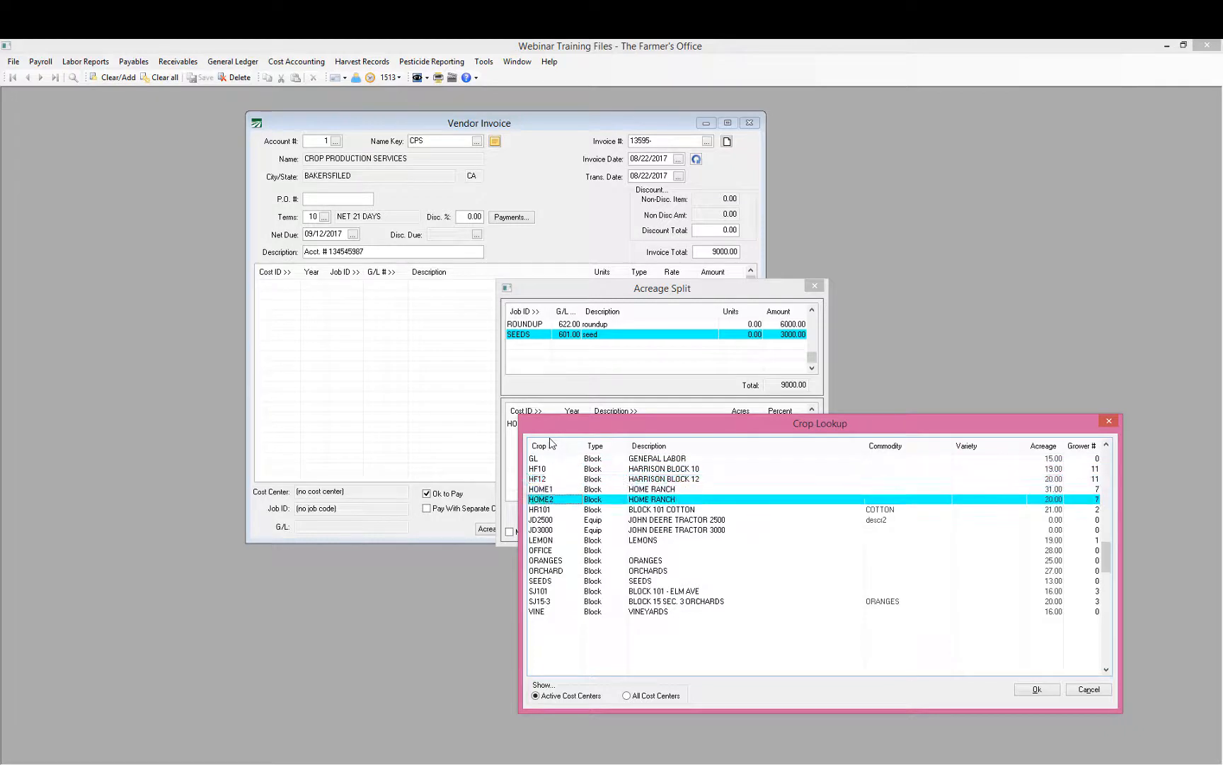
{"action": "key", "text": "Return"}
{"action": "key", "text": "Return"}
{"action": "type", "text": "30"}
{"action": "key", "text": "Return"}
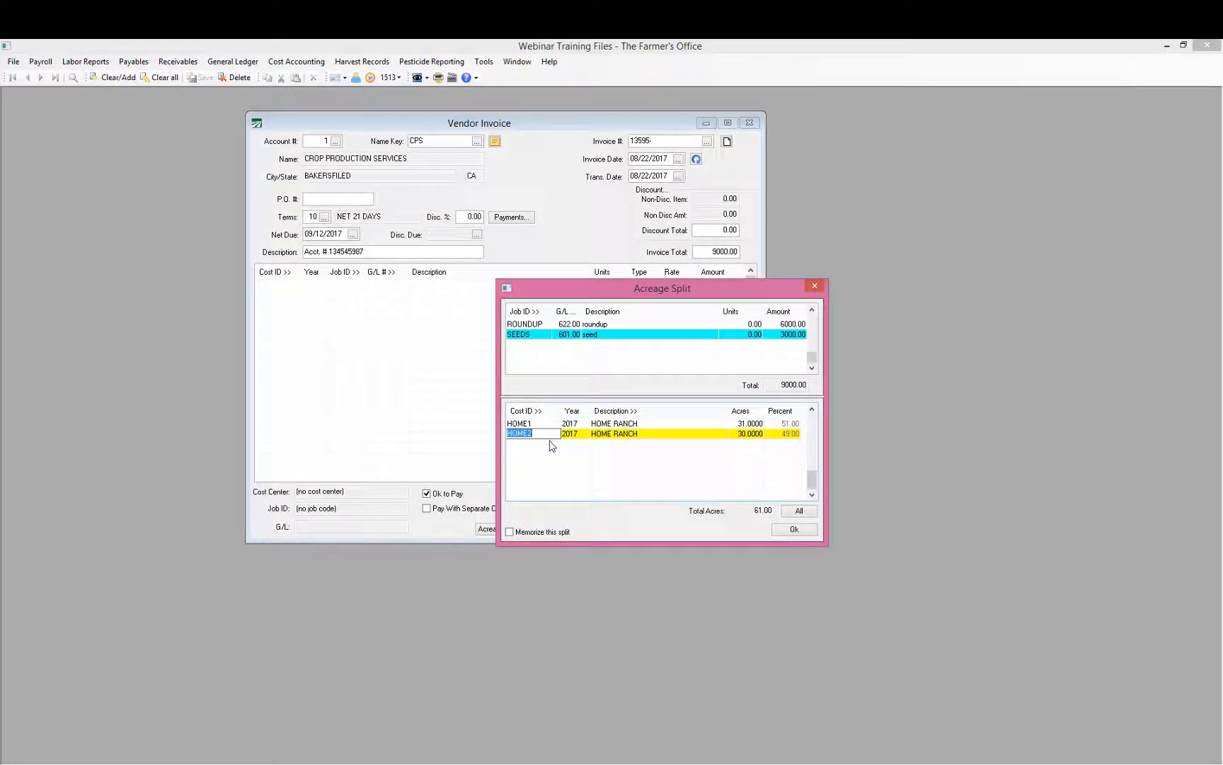
{"action": "left_click", "coordinate": [557, 325]}
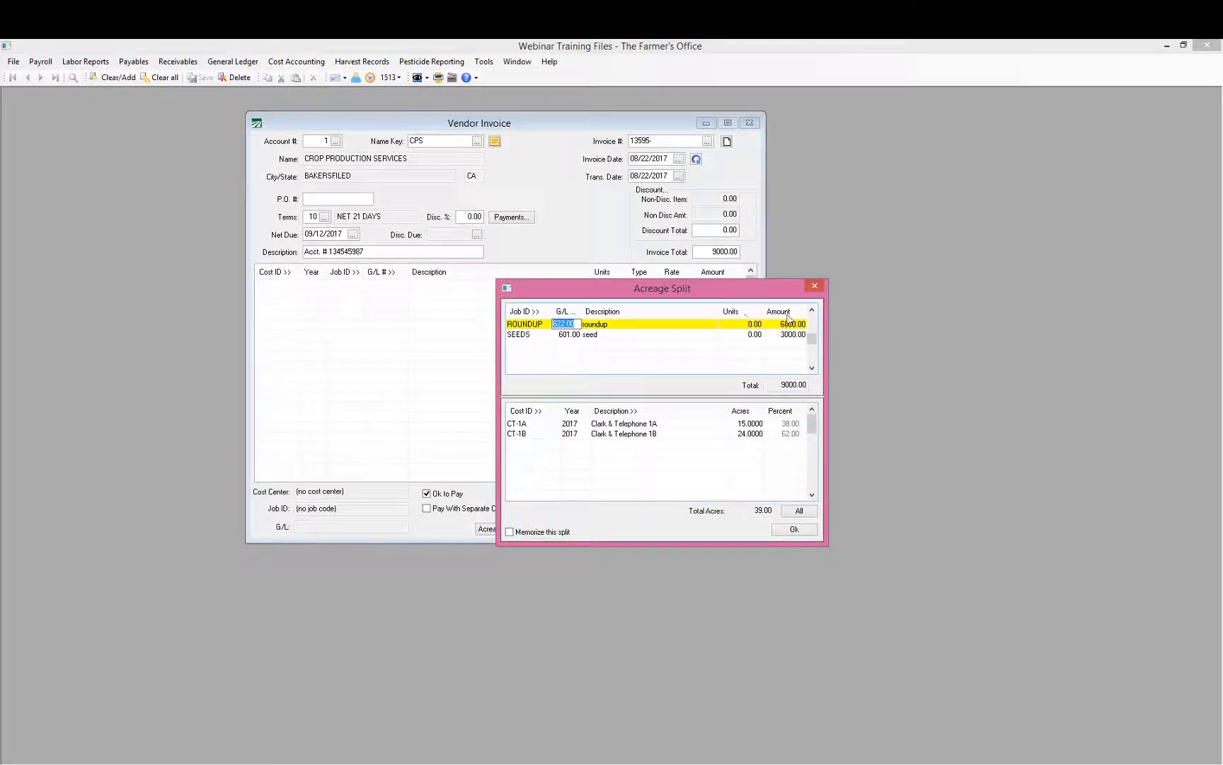
{"action": "double_click", "coordinate": [649, 423]}
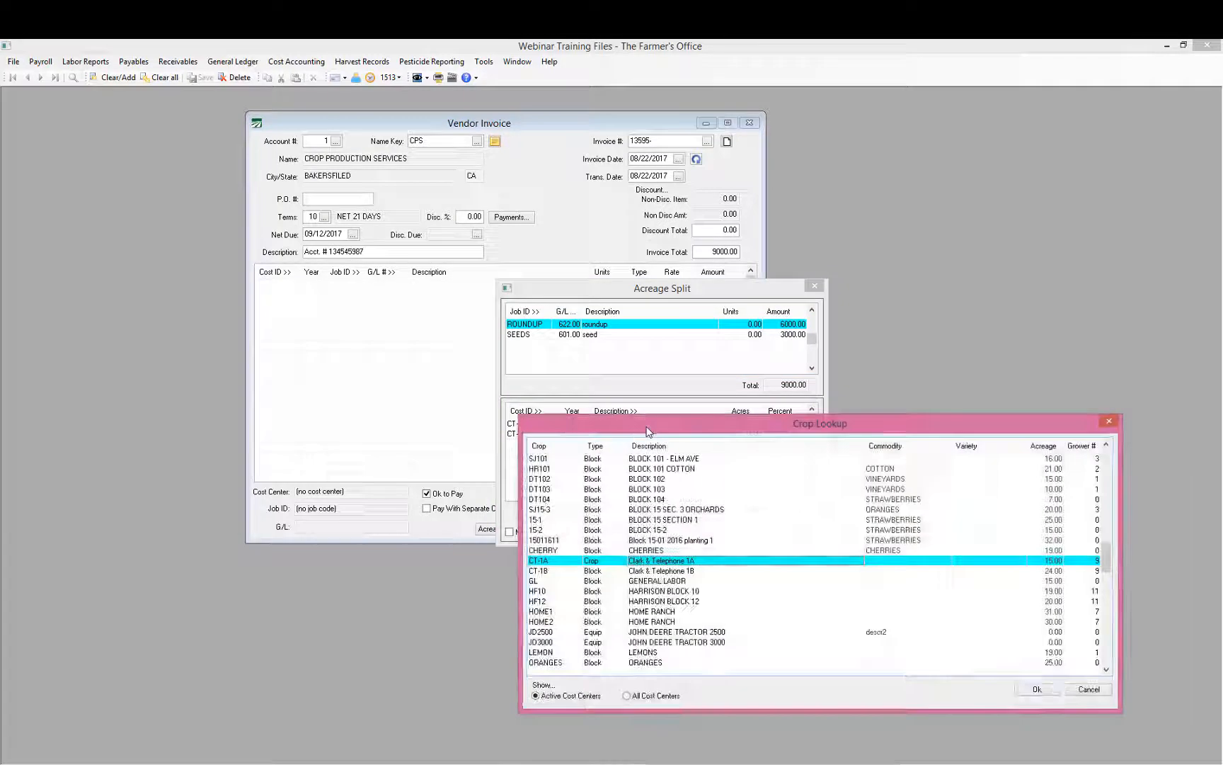
{"action": "left_click", "coordinate": [536, 444]}
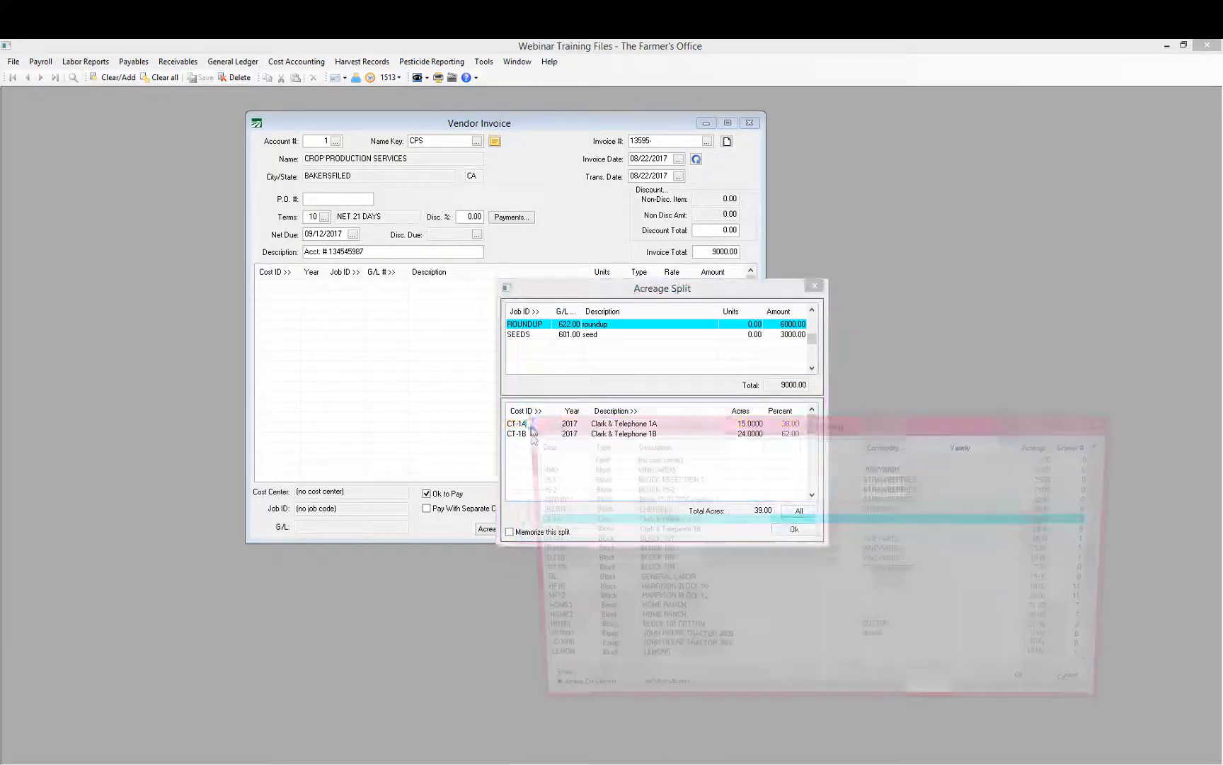
{"action": "left_click", "coordinate": [514, 435]}
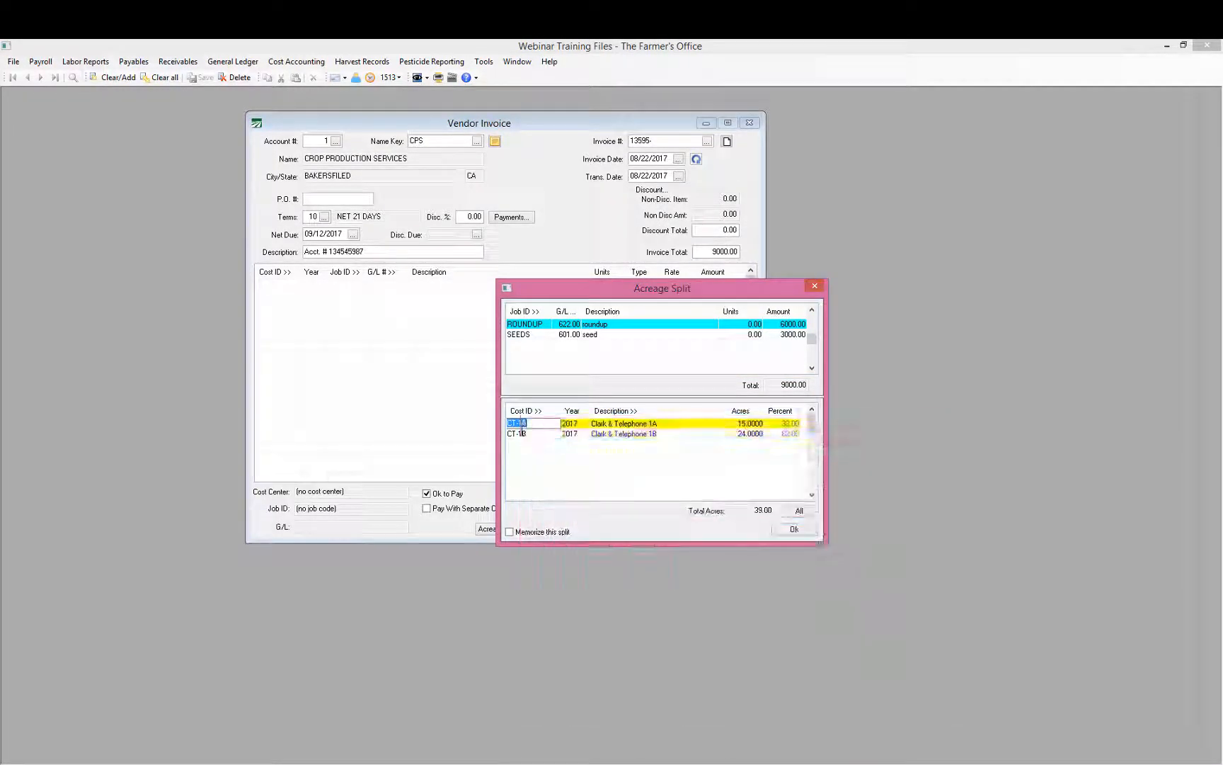
{"action": "left_click", "coordinate": [531, 338]}
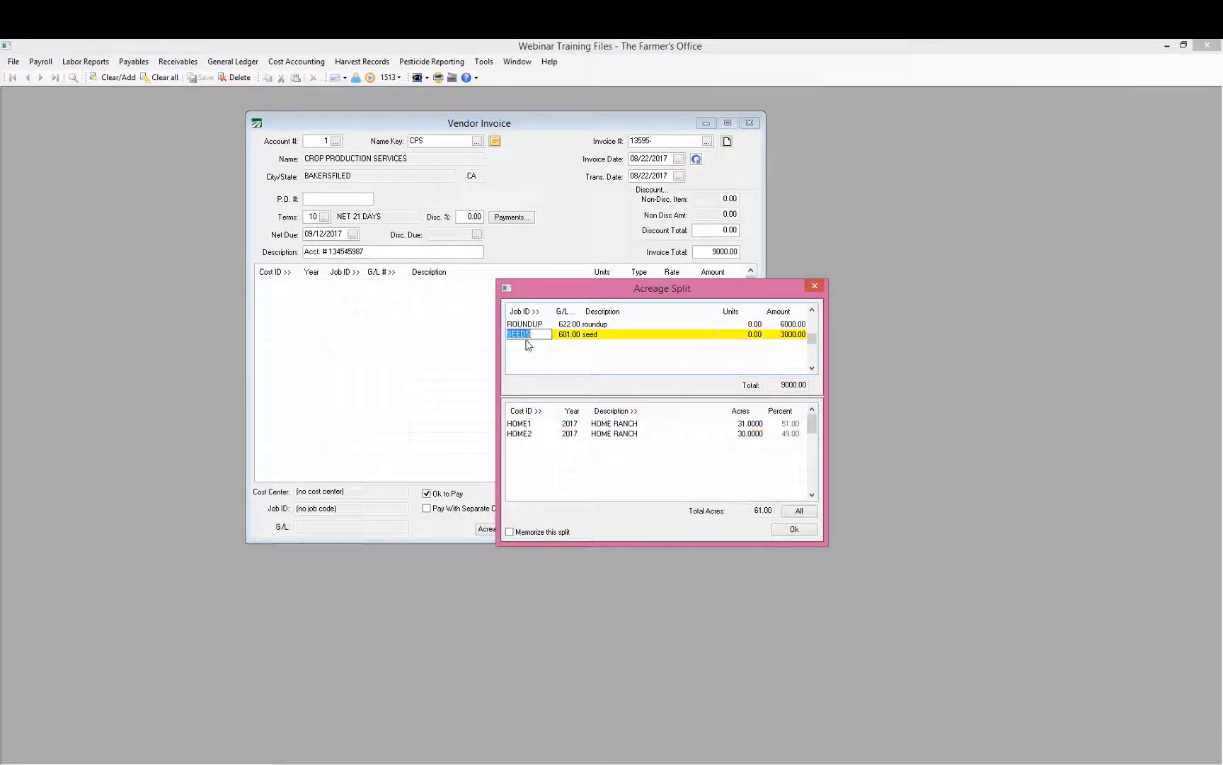
{"action": "left_click", "coordinate": [531, 432]}
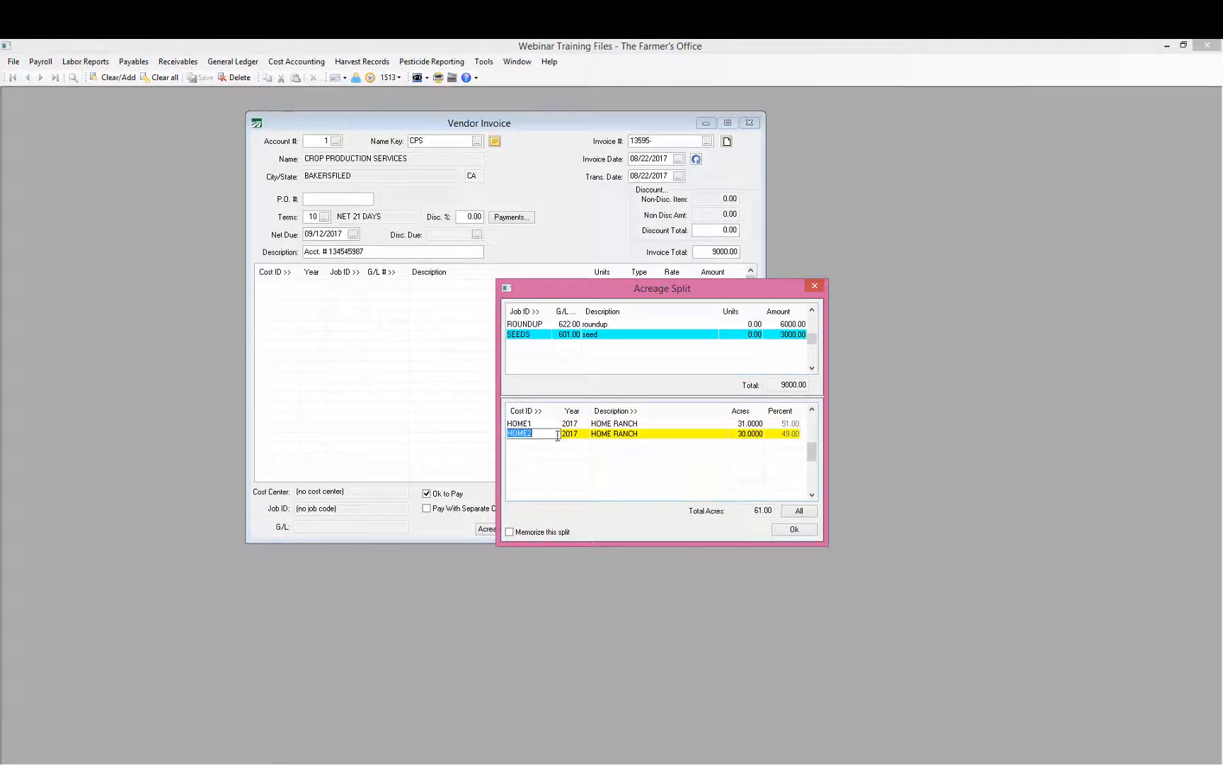
{"action": "left_click", "coordinate": [754, 433]}
{"action": "left_click", "coordinate": [734, 323]}
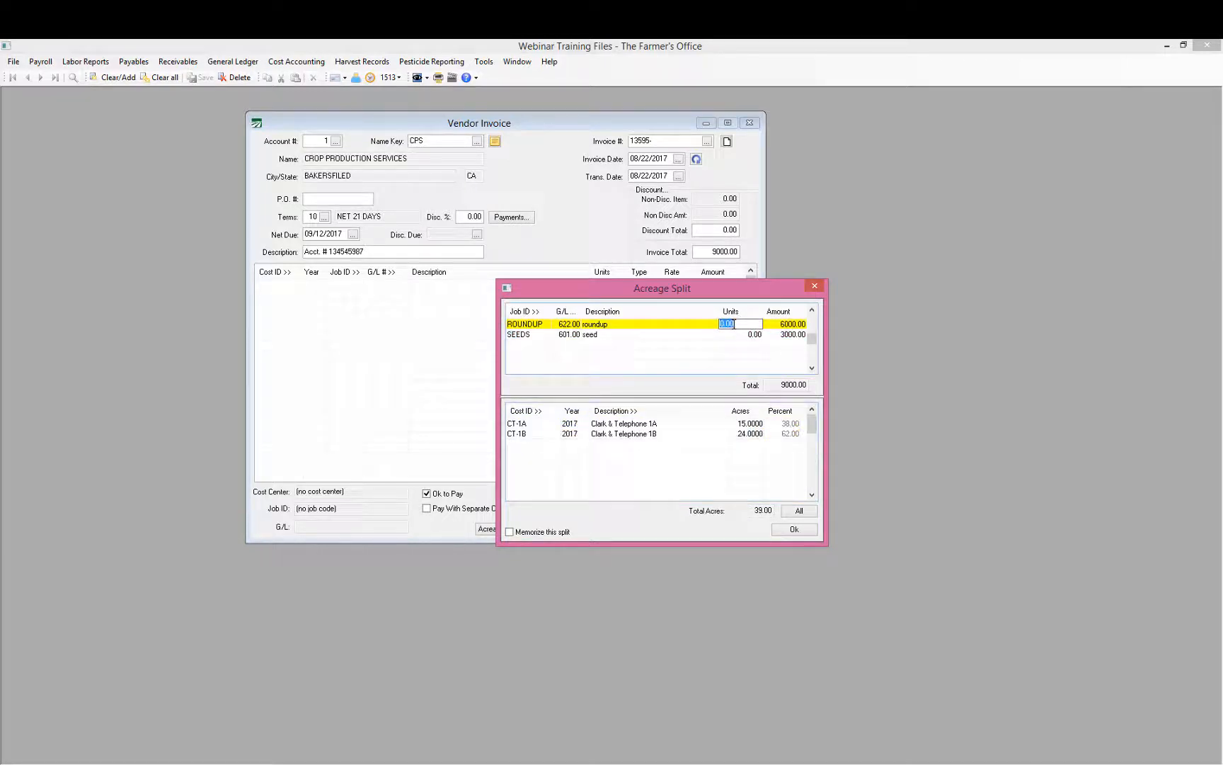
{"action": "key", "text": "Down"}
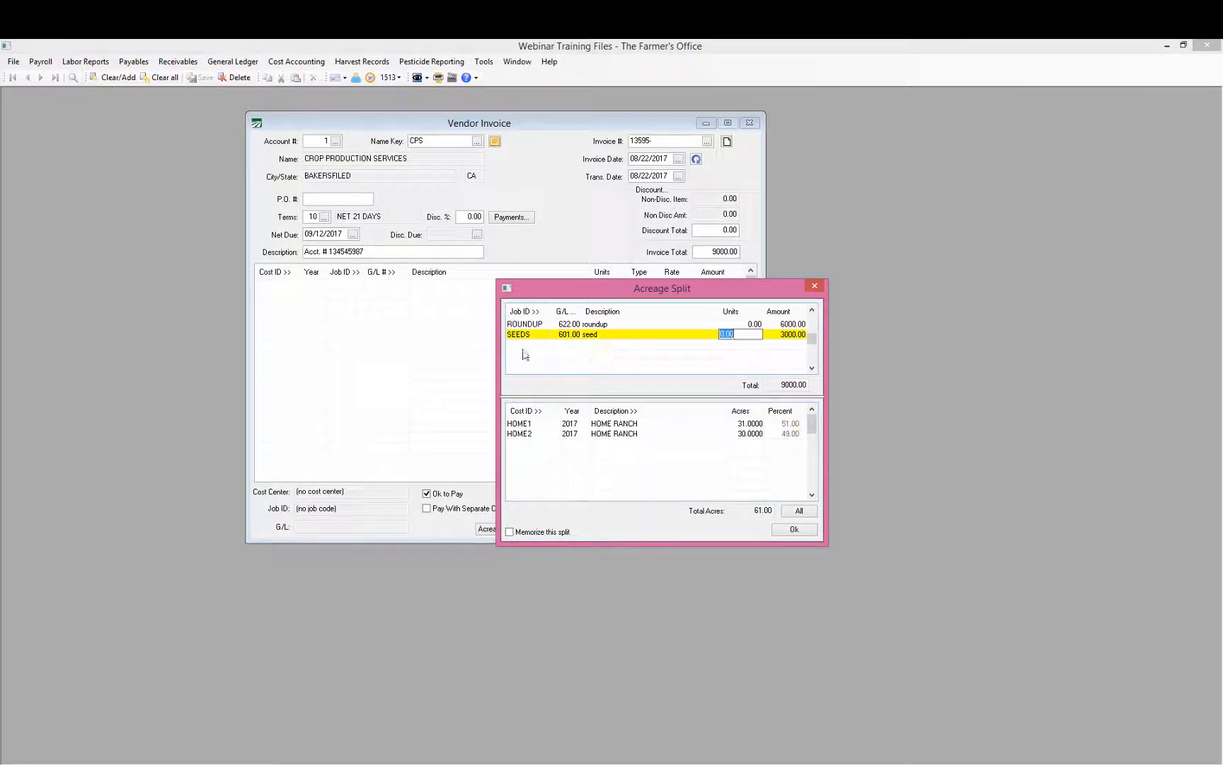
{"action": "left_click", "coordinate": [524, 325]}
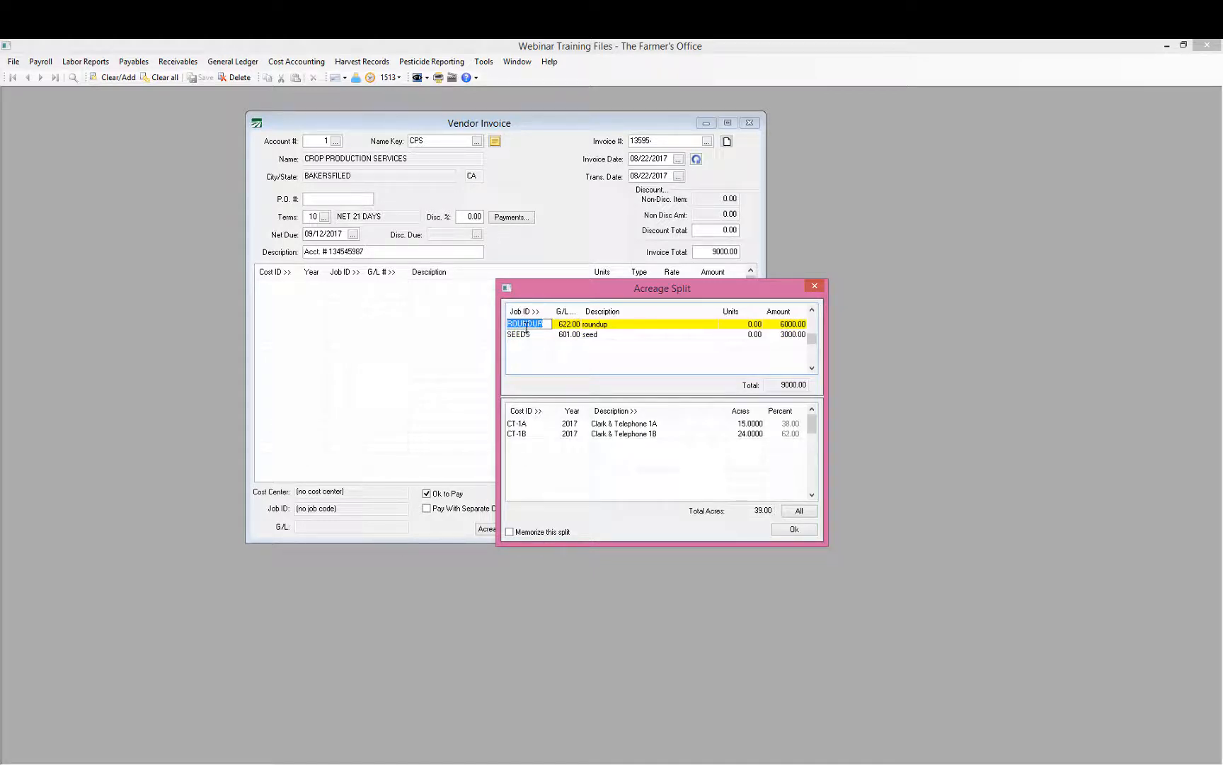
Step: Apply the split and review lines CT-1A 2307.60, CT-1B 3692.40, HOME1 1524.60, HOME2 1475.40
{"action": "left_click", "coordinate": [797, 531]}
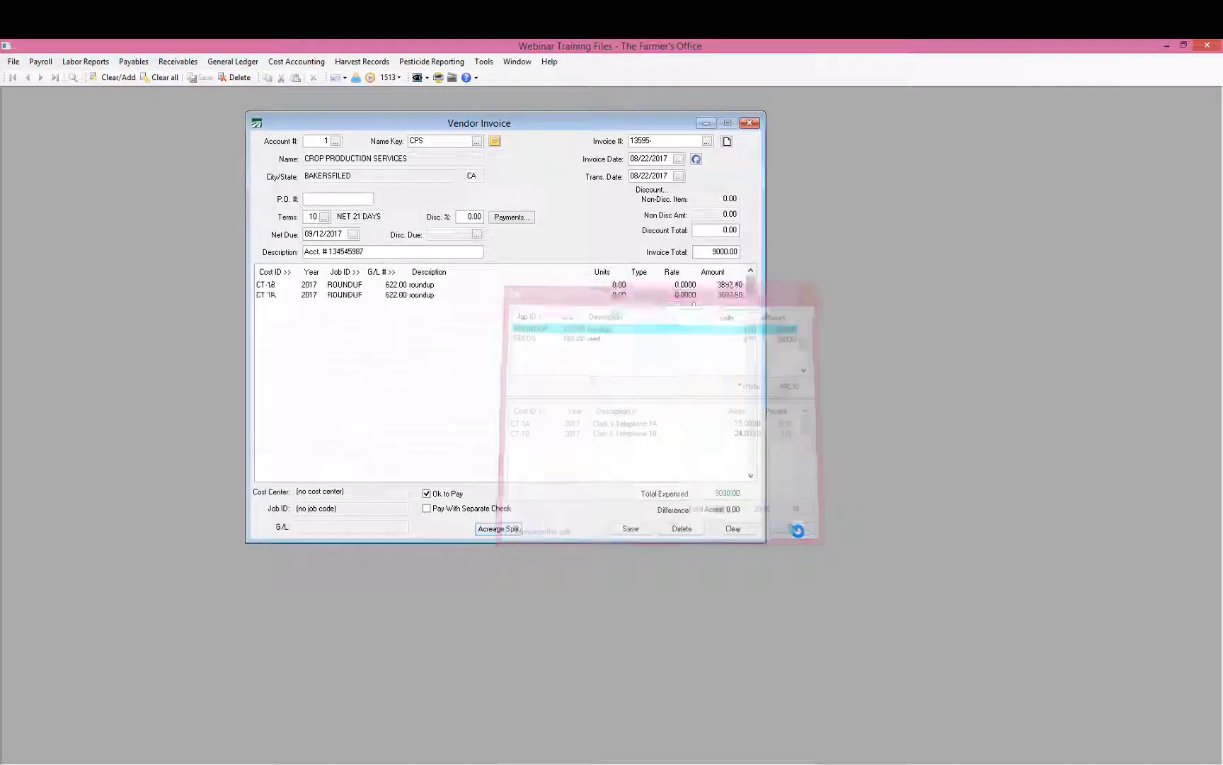
{"action": "left_click", "coordinate": [444, 285]}
{"action": "left_click", "coordinate": [444, 292]}
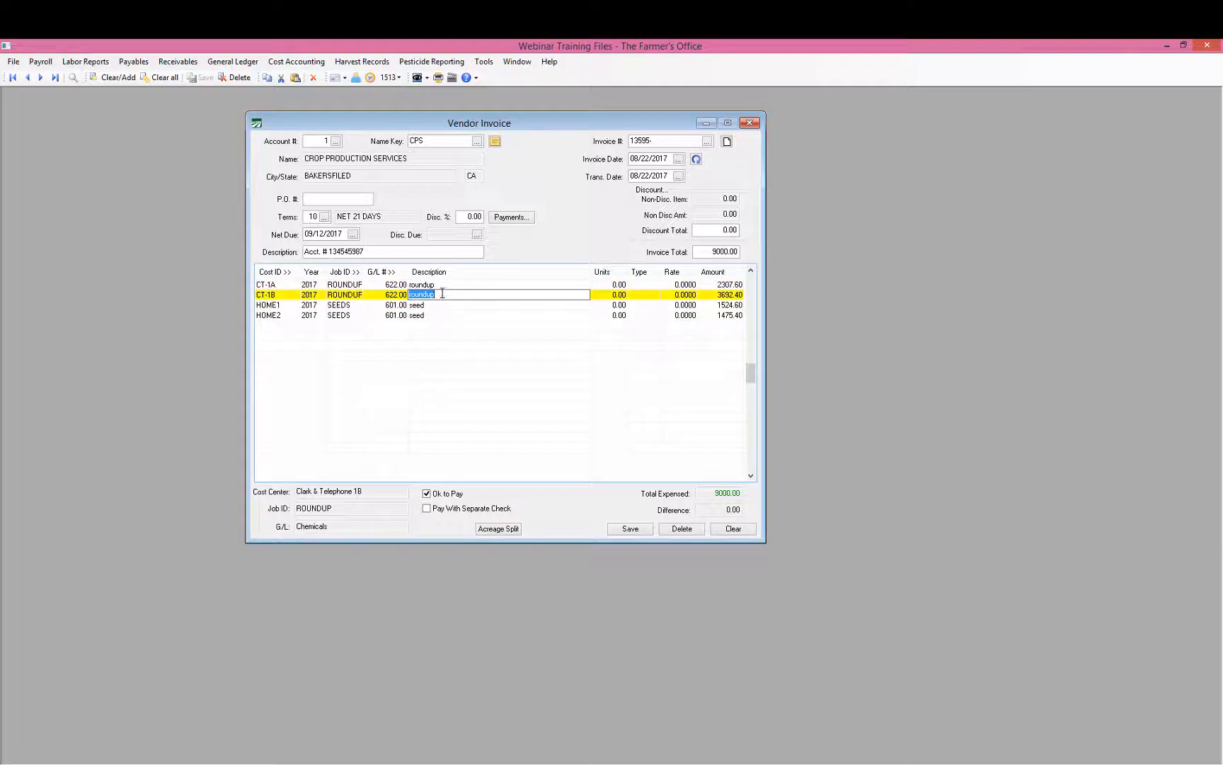
{"action": "key", "text": "Down"}
{"action": "key", "text": "Down"}
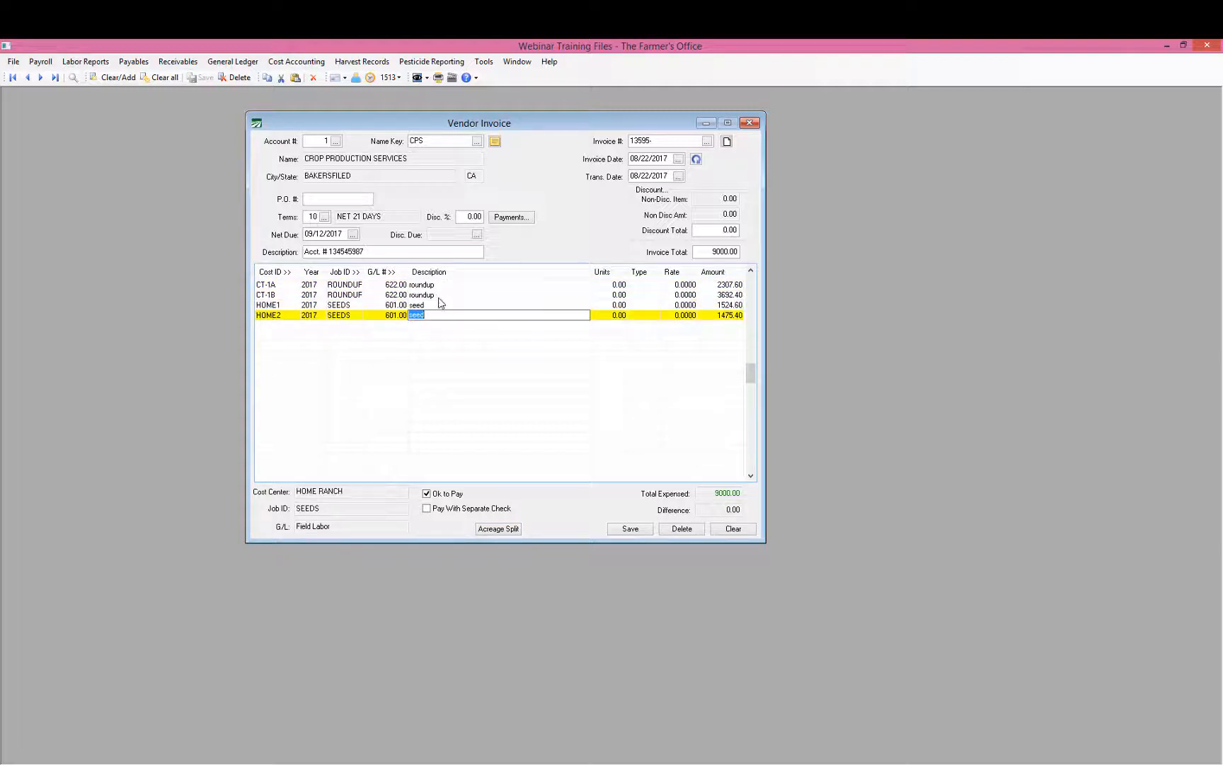
{"action": "key", "text": "Up"}
{"action": "key", "text": "Up"}
{"action": "key", "text": "Up"}
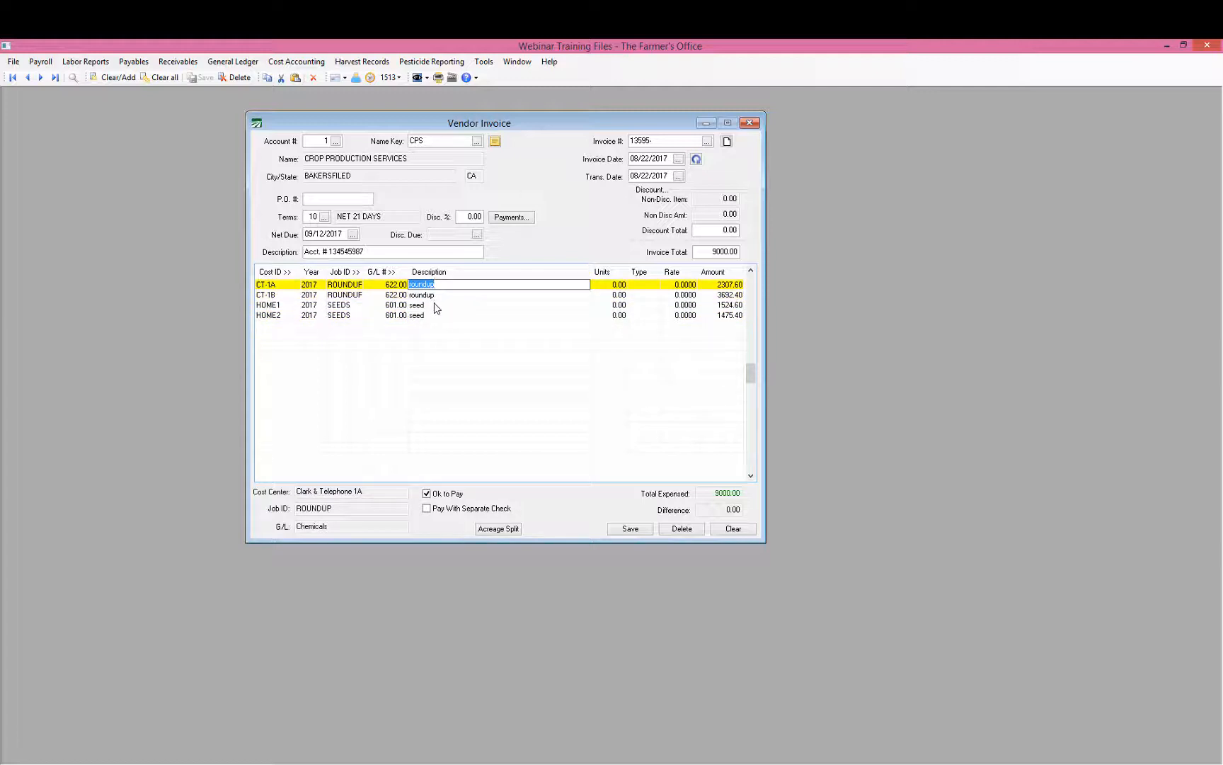
{"action": "left_click", "coordinate": [510, 531]}
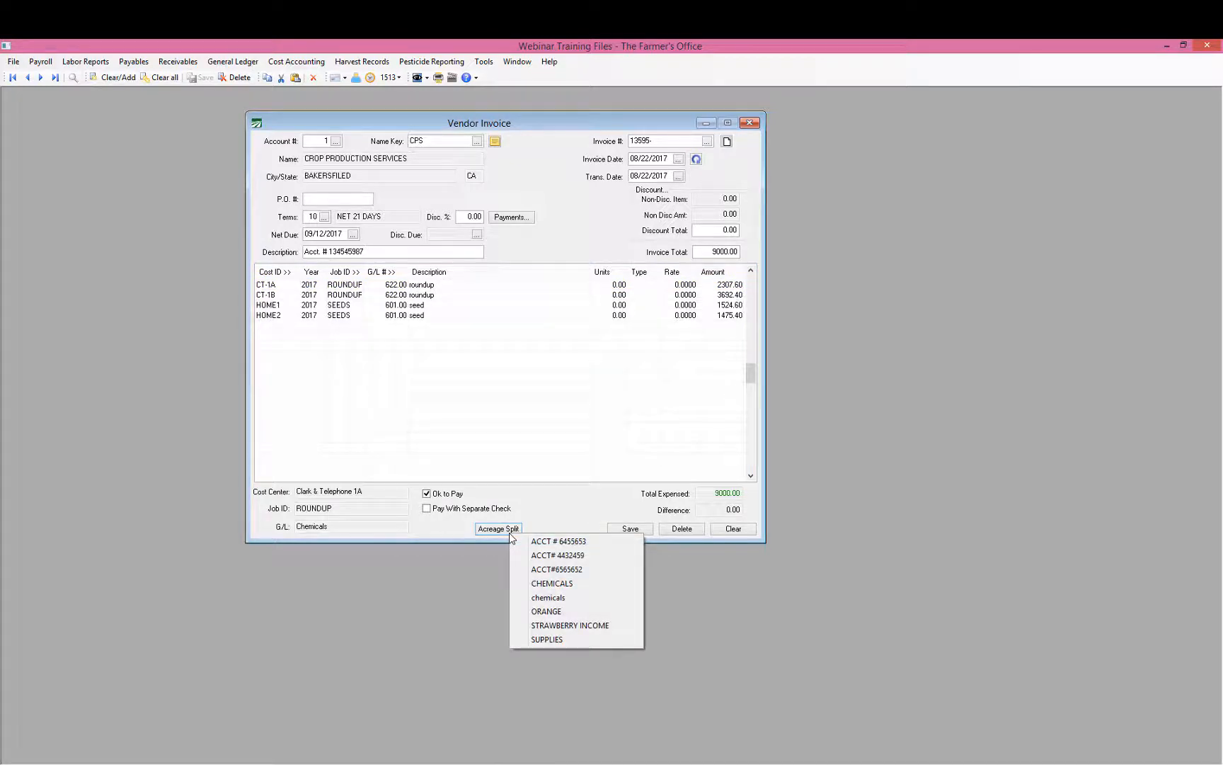
{"action": "left_click", "coordinate": [576, 626]}
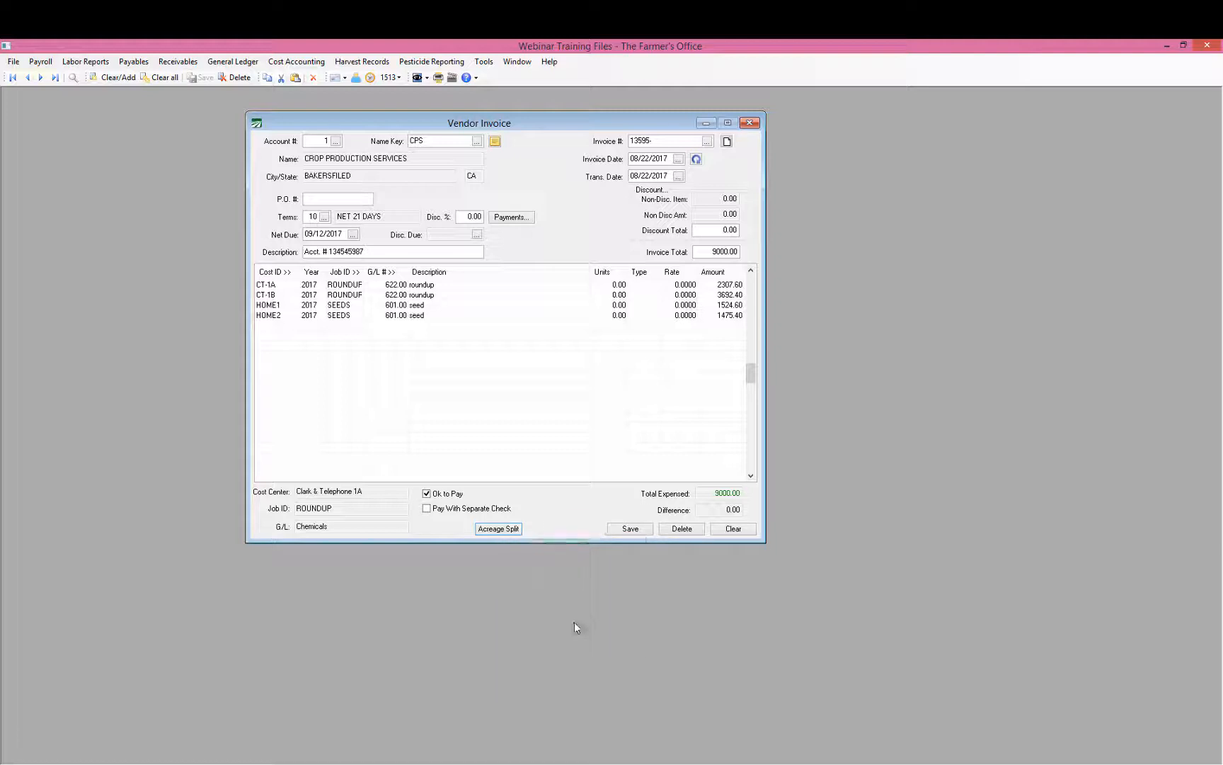
{"action": "left_click", "coordinate": [301, 62]}
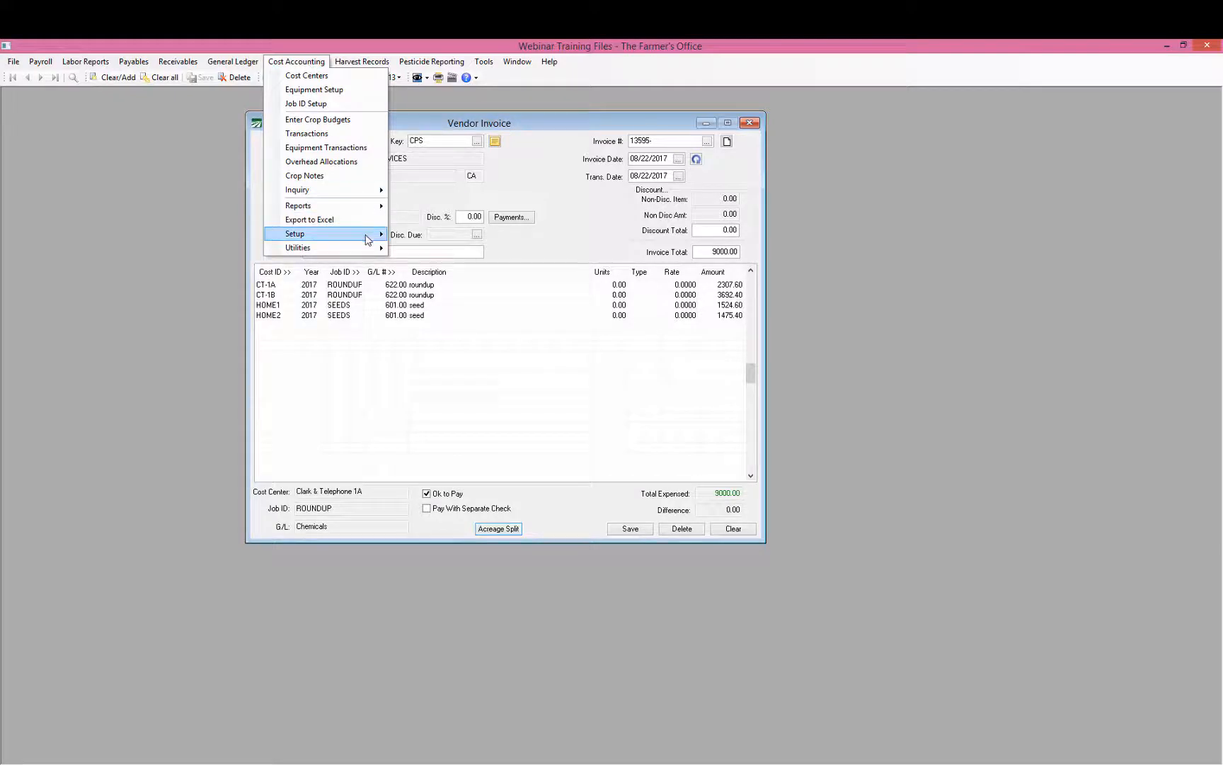
{"action": "mouse_move", "coordinate": [367, 240]}
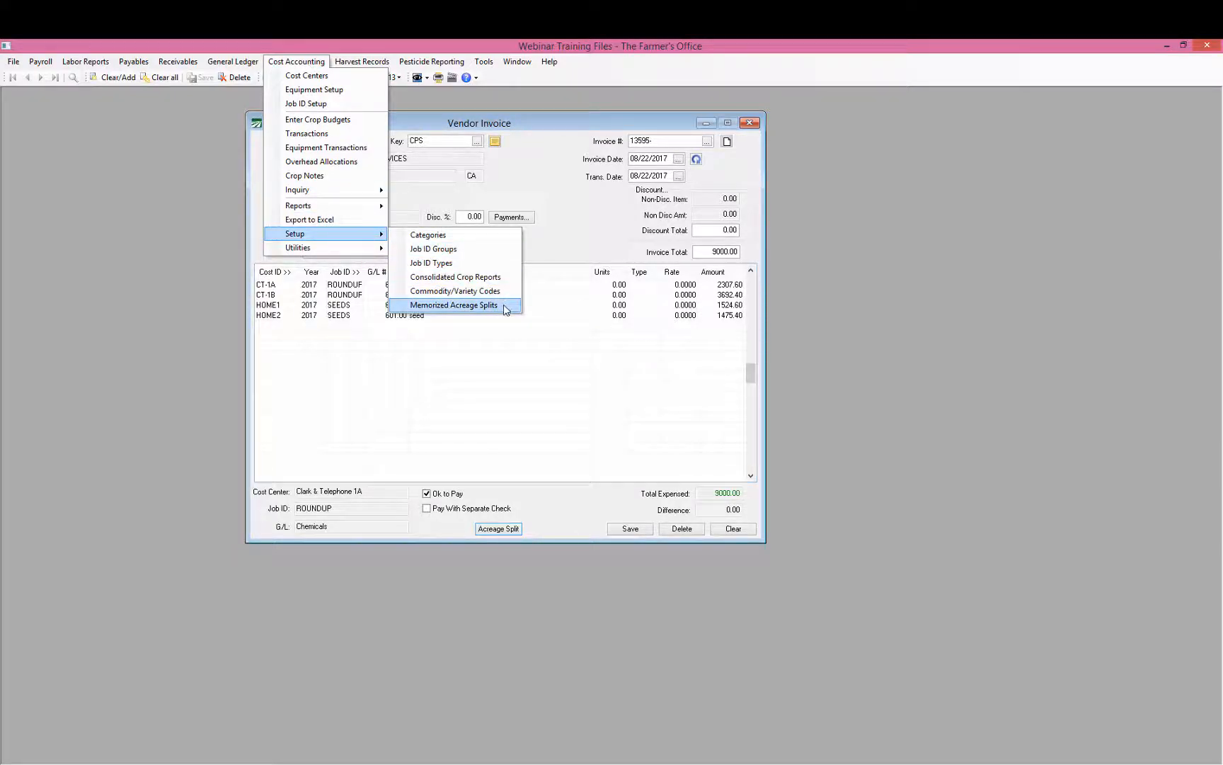
{"action": "left_click", "coordinate": [507, 310]}
{"action": "left_click_drag", "start_coordinate": [224, 102], "coordinate": [740, 181]}
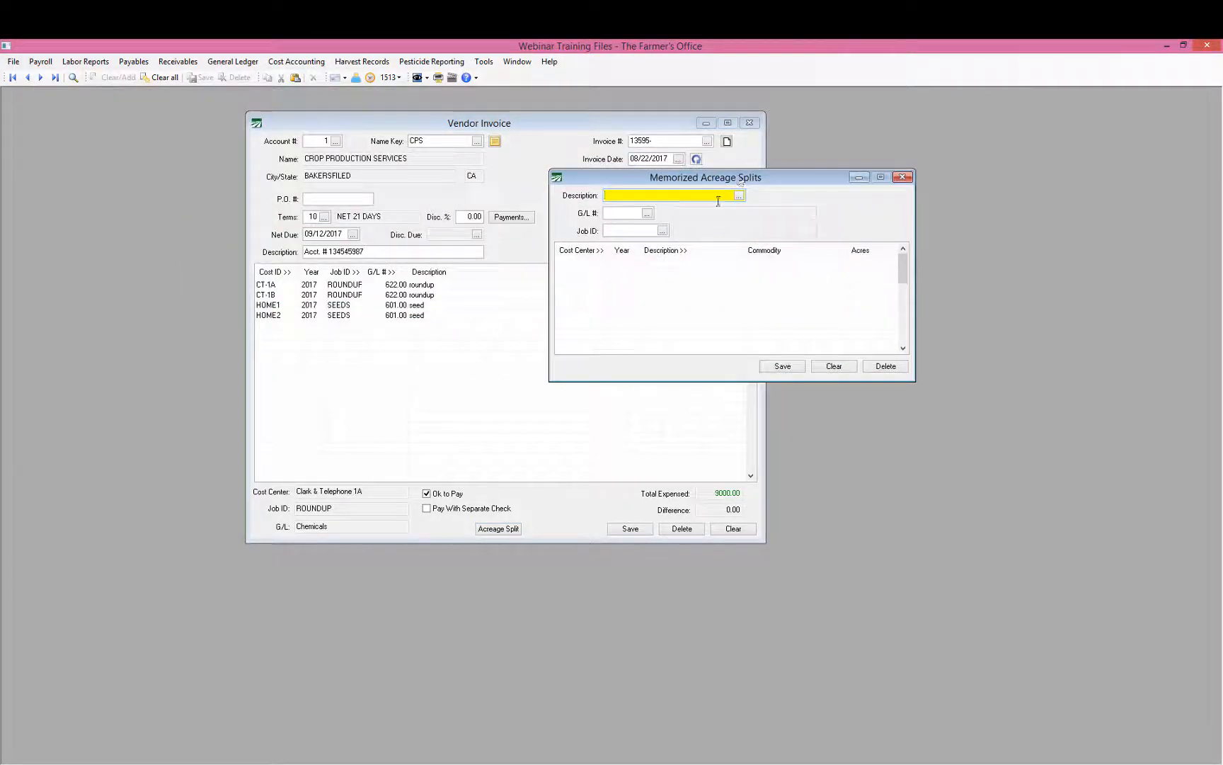
{"action": "left_click", "coordinate": [738, 196]}
{"action": "key", "text": "Down"}
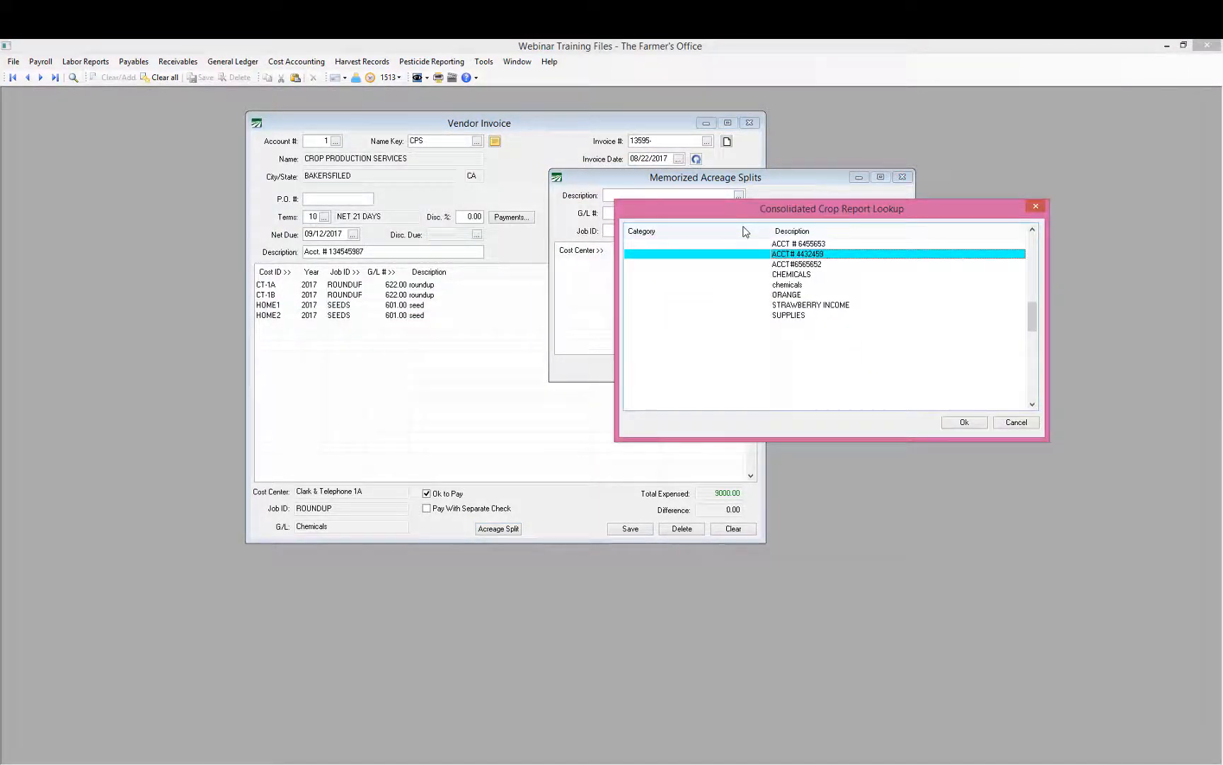
{"action": "key", "text": "Down"}
{"action": "key", "text": "Down"}
{"action": "key", "text": "Down"}
{"action": "key", "text": "Down"}
{"action": "key", "text": "Return"}
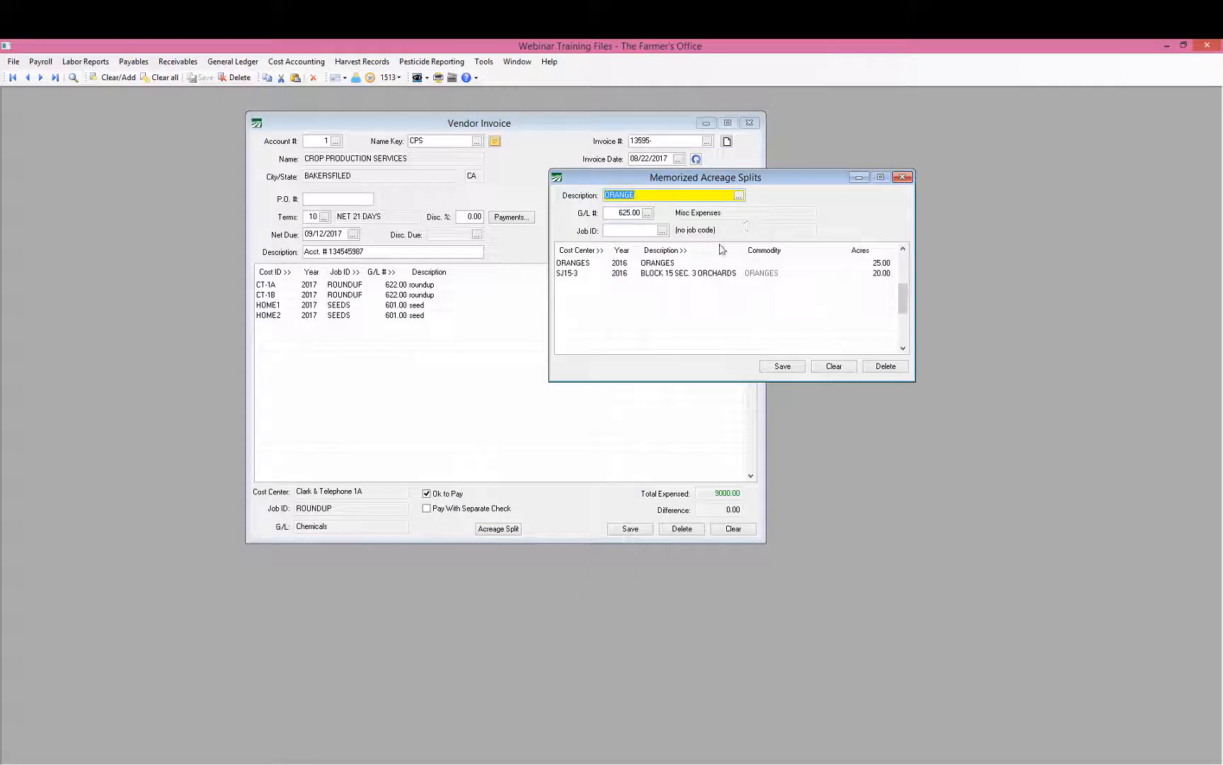
{"action": "left_click", "coordinate": [584, 263]}
{"action": "left_click", "coordinate": [584, 264]}
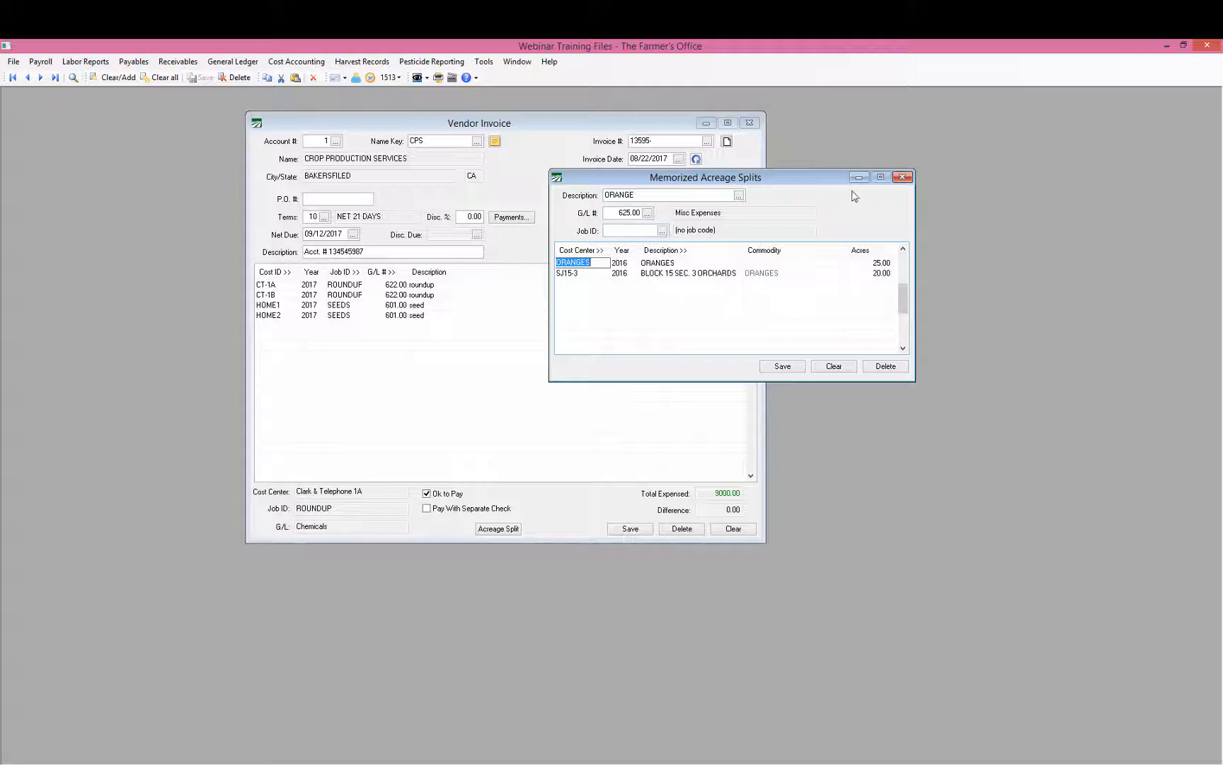
{"action": "left_click", "coordinate": [902, 177]}
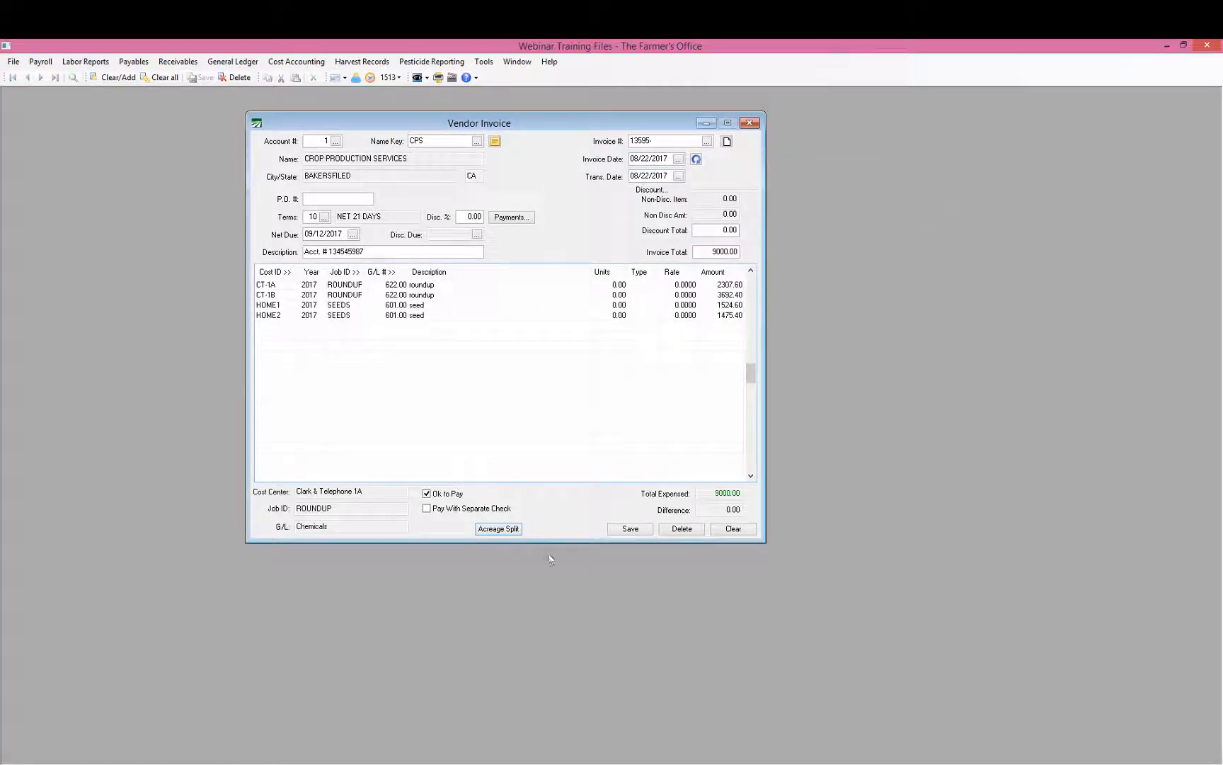
Step: Close the acreage split and select the CA ACREAGE SPLIT counter in Program Setup's Farm control numbers
{"action": "left_click", "coordinate": [512, 530]}
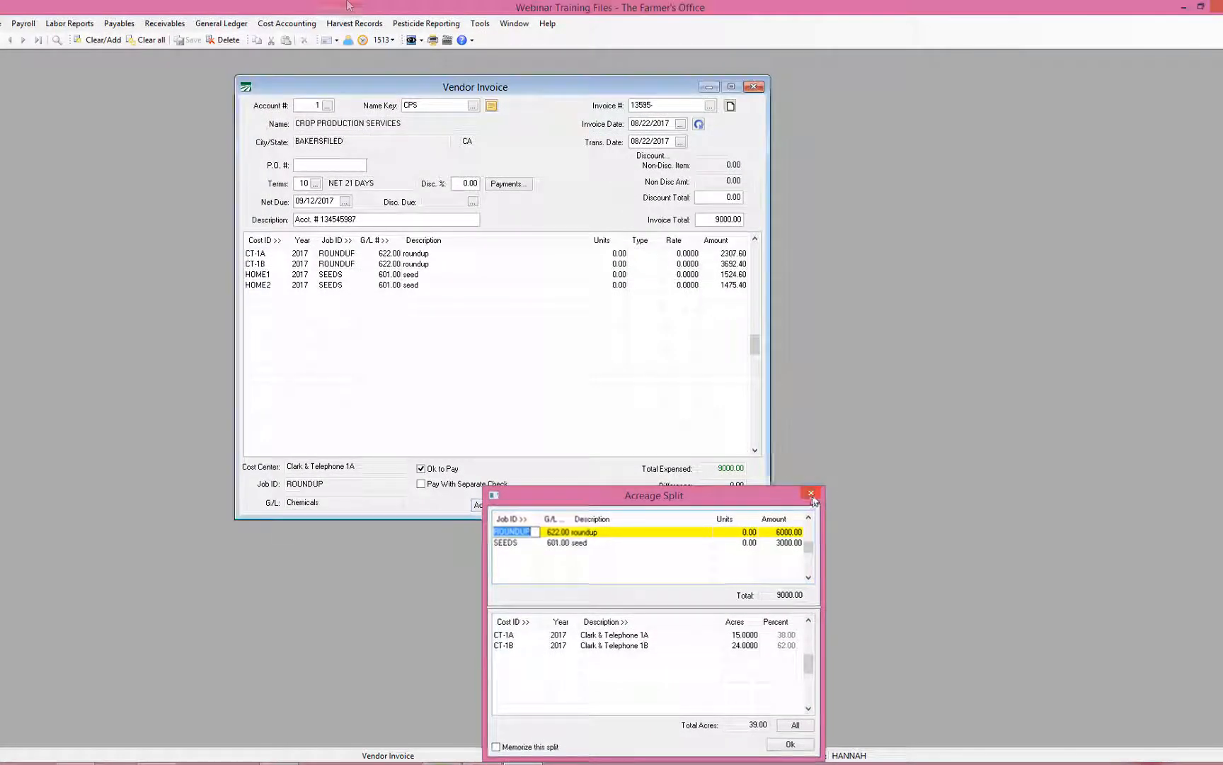
{"action": "left_click", "coordinate": [812, 494]}
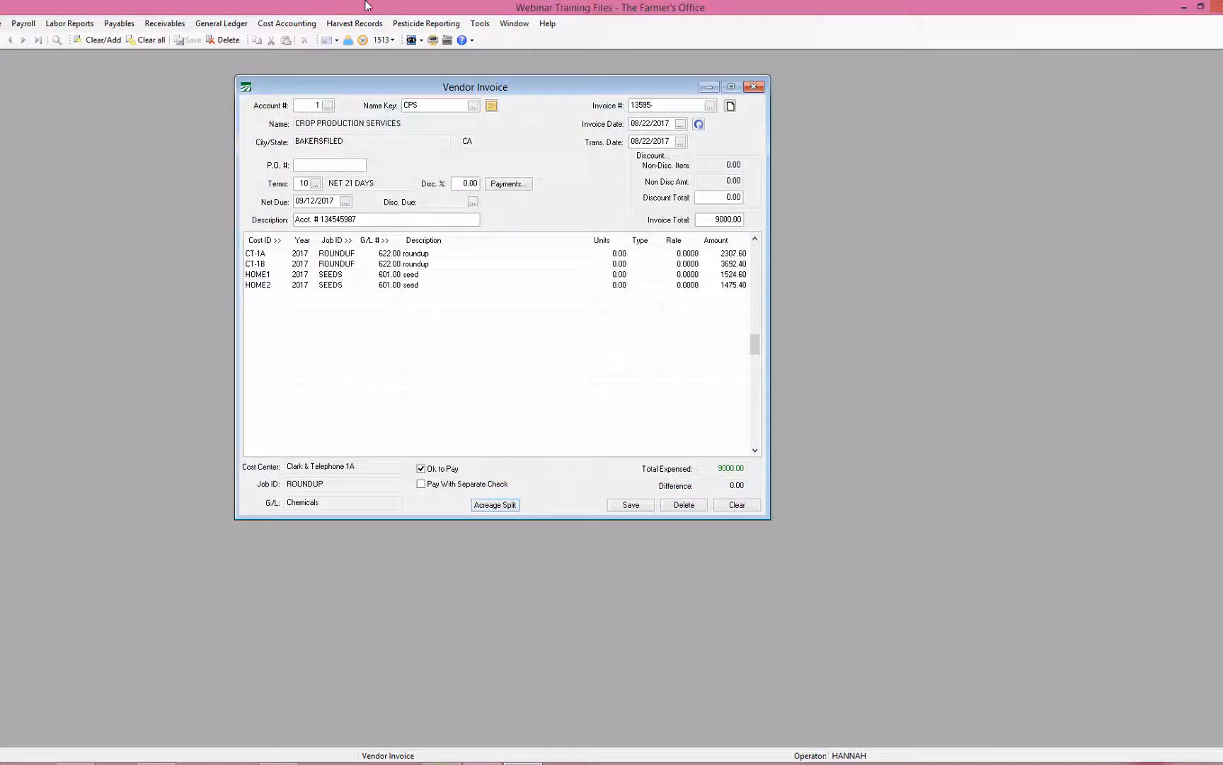
{"action": "left_click", "coordinate": [480, 24]}
{"action": "left_click", "coordinate": [513, 39]}
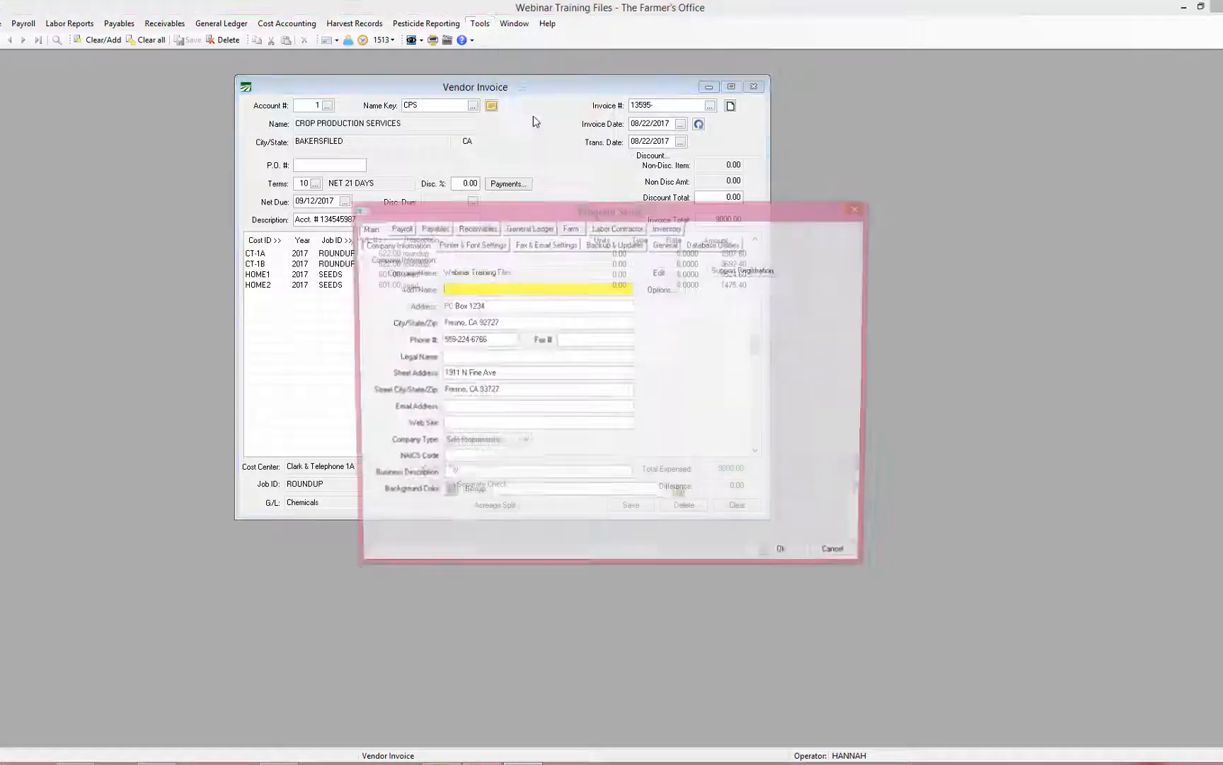
{"action": "left_click", "coordinate": [571, 228]}
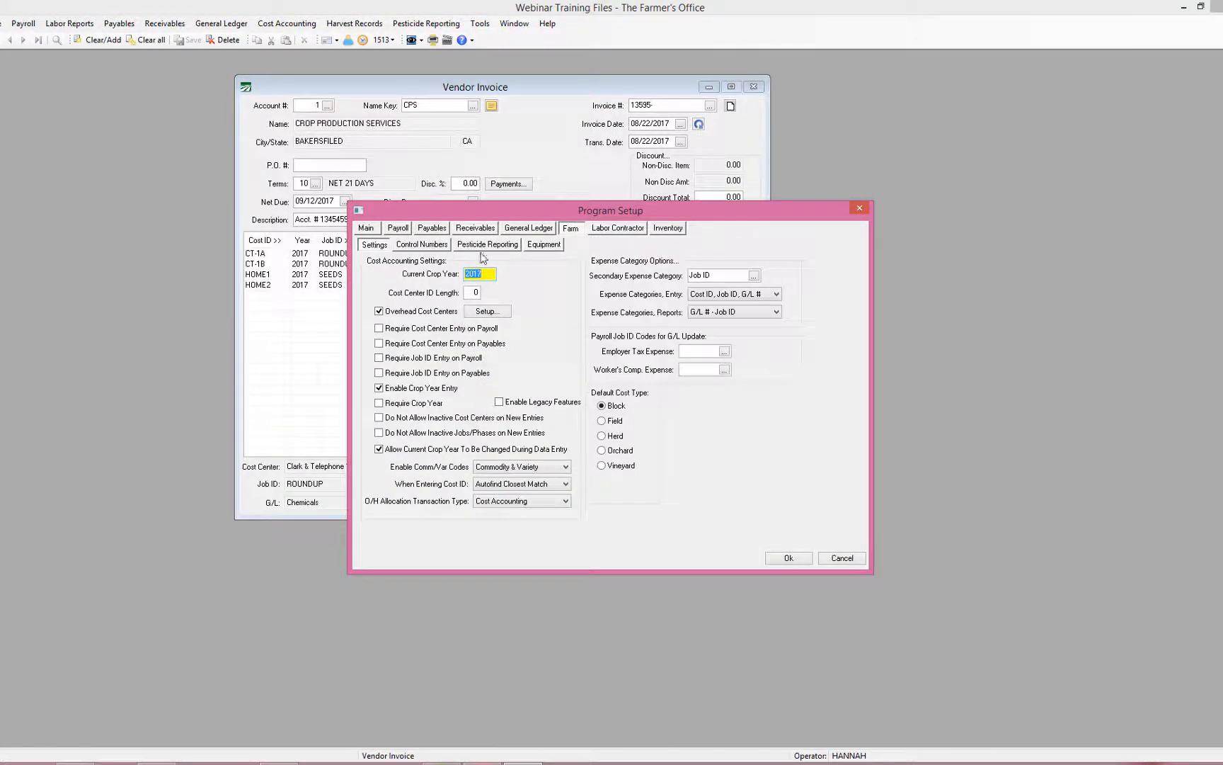
{"action": "left_click", "coordinate": [439, 244]}
{"action": "left_click", "coordinate": [465, 402]}
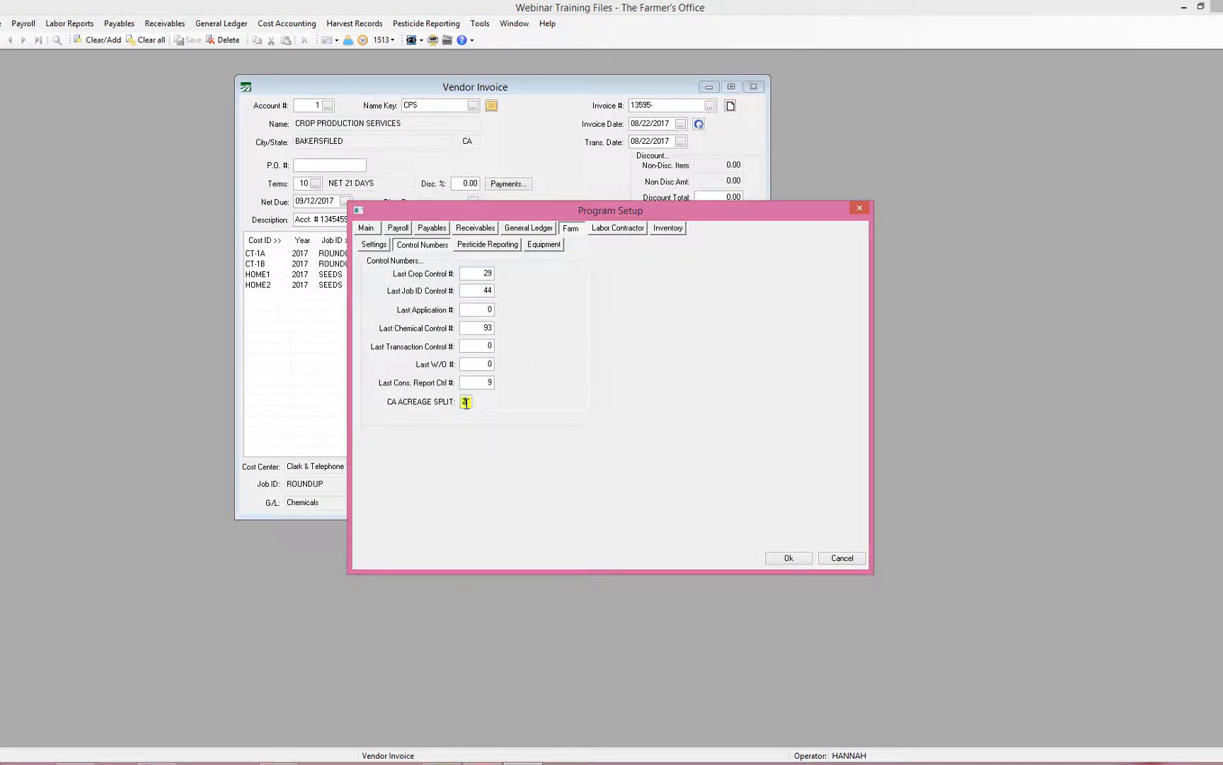